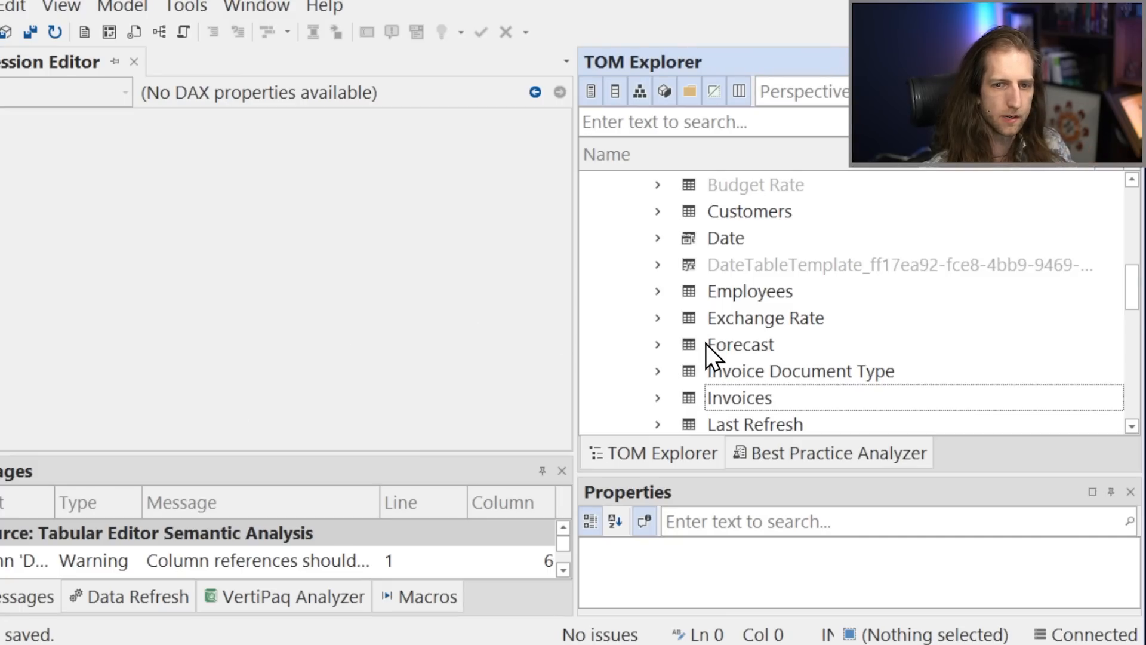
Open the Turnover measure from the Invoices table, inside the Total folder of Gross Sales Actuals.
{"action": "scroll", "coordinate": [705, 343], "scroll_direction": "down", "scroll_amount": 1}
{"action": "left_click", "coordinate": [658, 320]}
{"action": "scroll", "coordinate": [674, 334], "scroll_direction": "down", "scroll_amount": 2}
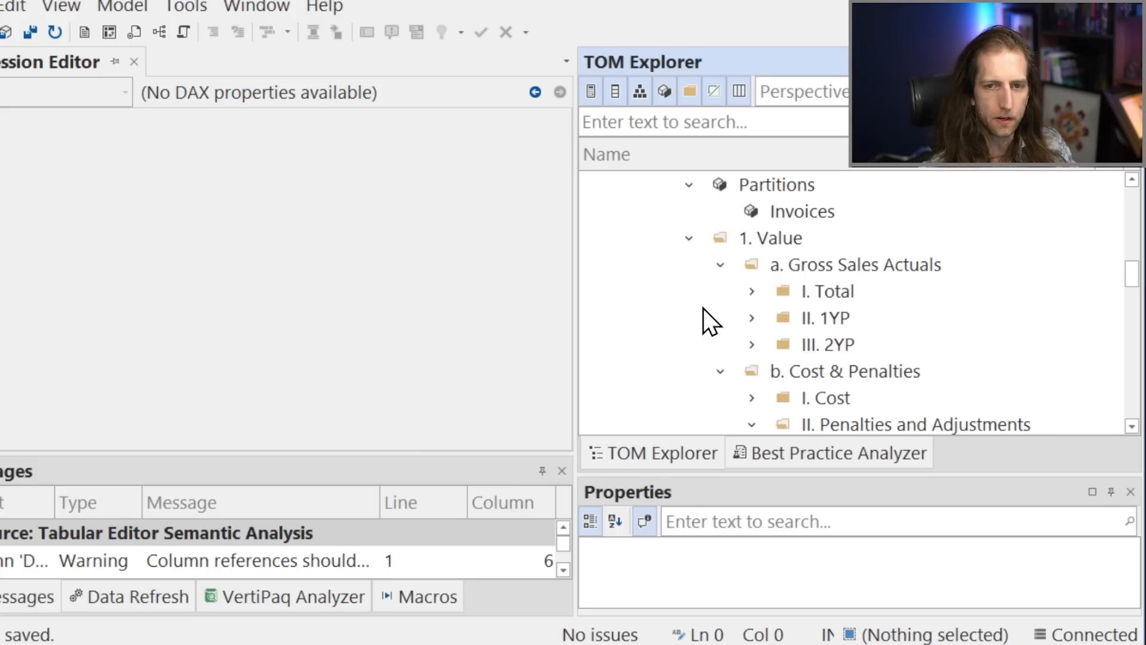
{"action": "scroll", "coordinate": [709, 309], "scroll_direction": "down", "scroll_amount": 1}
{"action": "left_click", "coordinate": [743, 212]}
{"action": "left_click", "coordinate": [863, 289]}
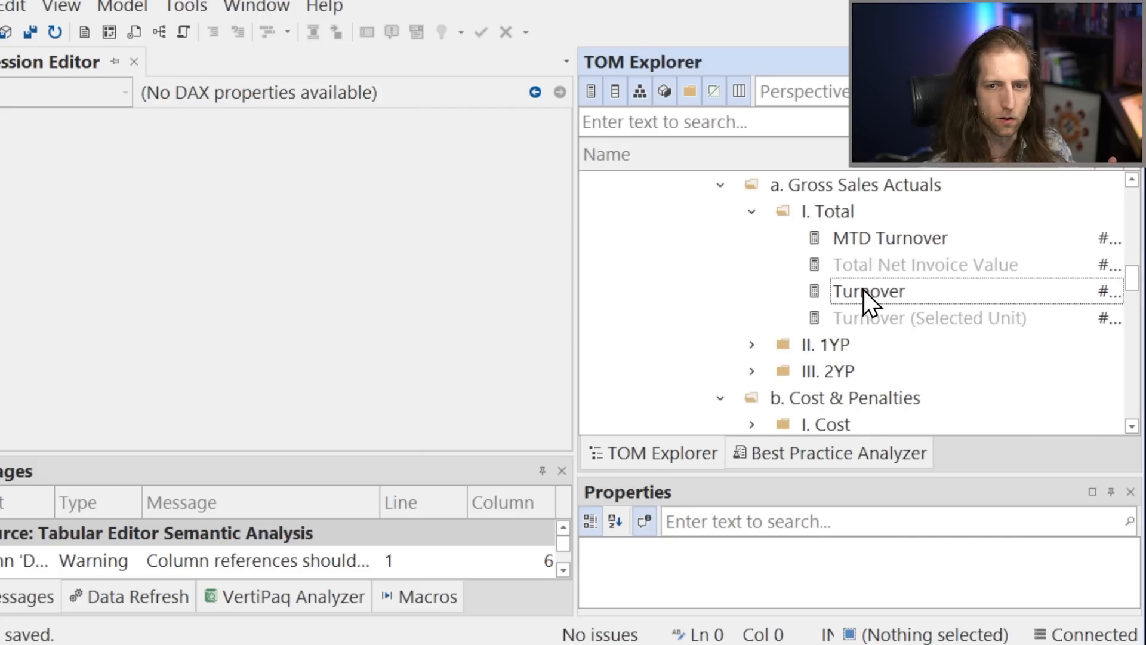
Examine the measures referenced in the Turnover expression, from Total Net Invoice Value to Total Taxes & Commercial Fees.
{"action": "left_click", "coordinate": [481, 220]}
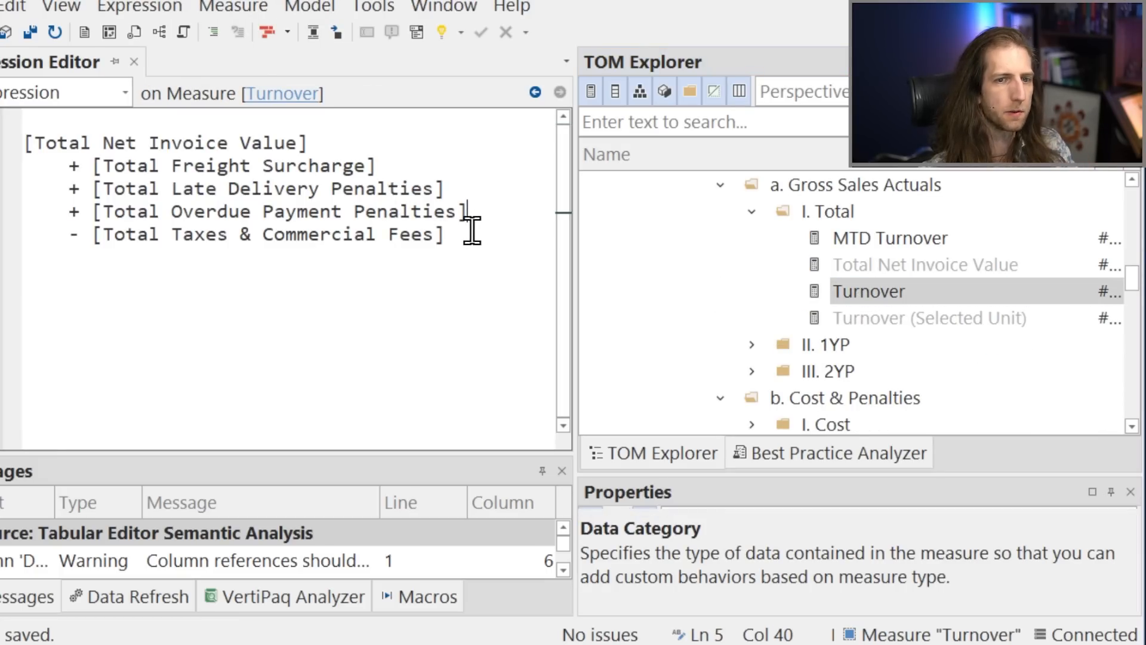
{"action": "left_click", "coordinate": [467, 234]}
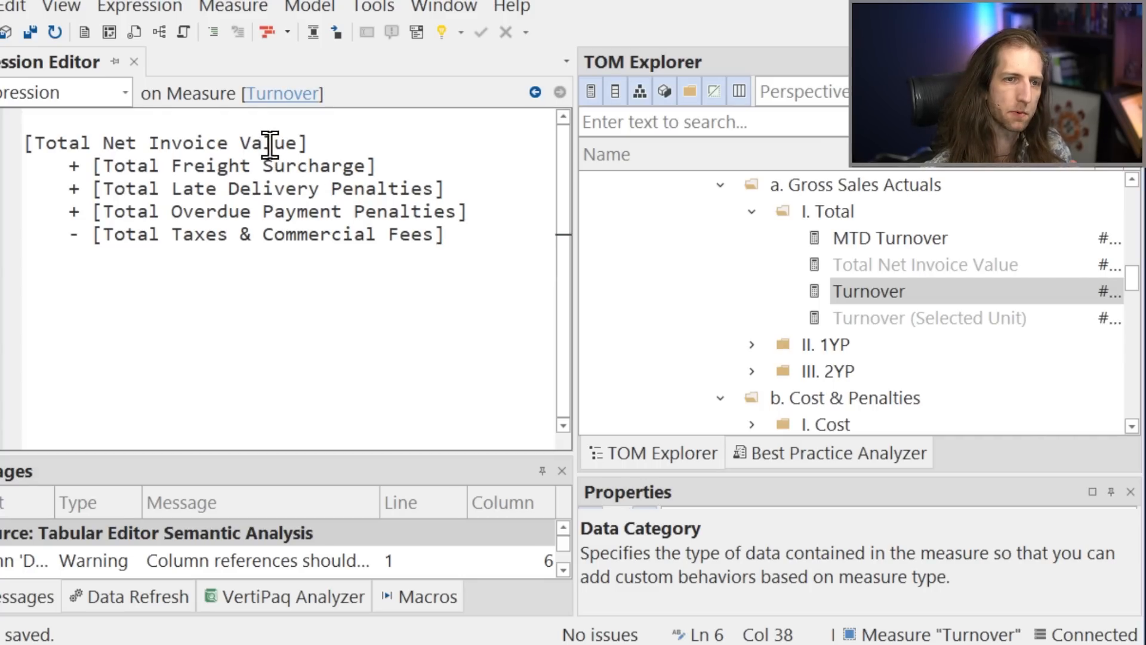
{"action": "left_click", "coordinate": [313, 142]}
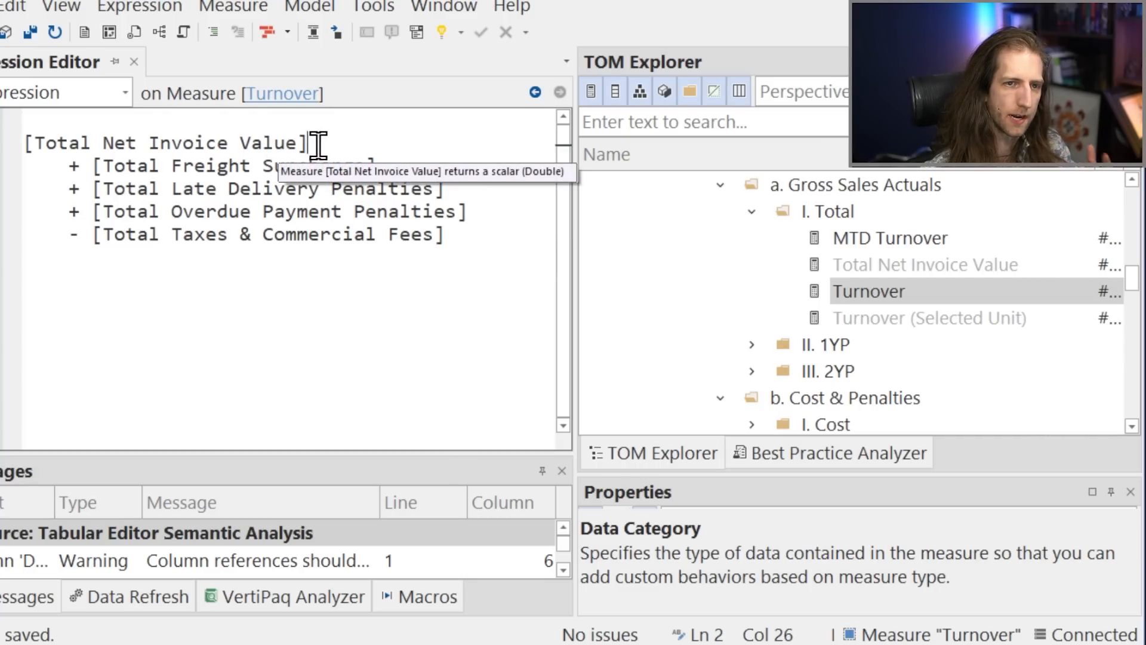
{"action": "left_click", "coordinate": [476, 244]}
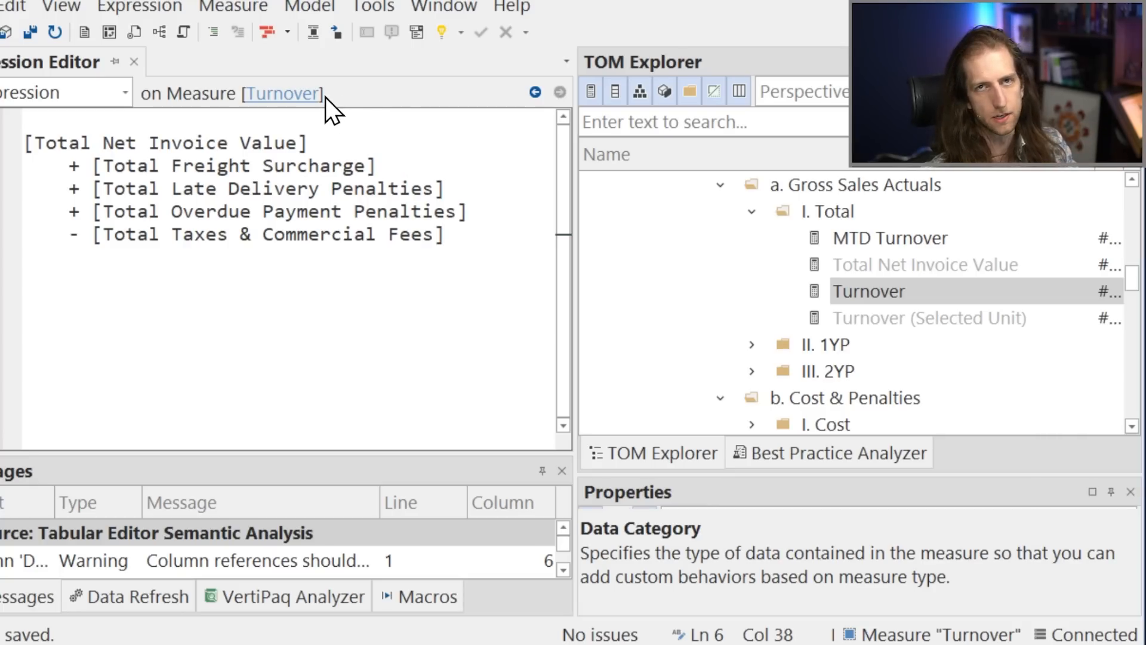
{"action": "left_click", "coordinate": [320, 147]}
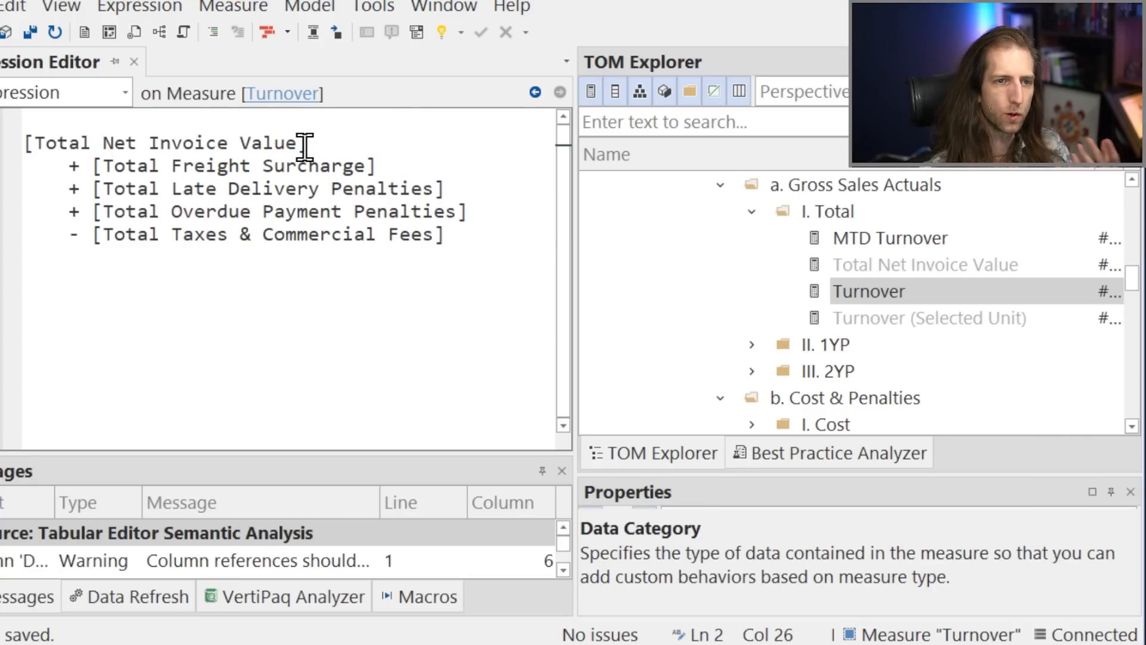
{"action": "right_click", "coordinate": [298, 145]}
{"action": "left_click", "coordinate": [333, 141]}
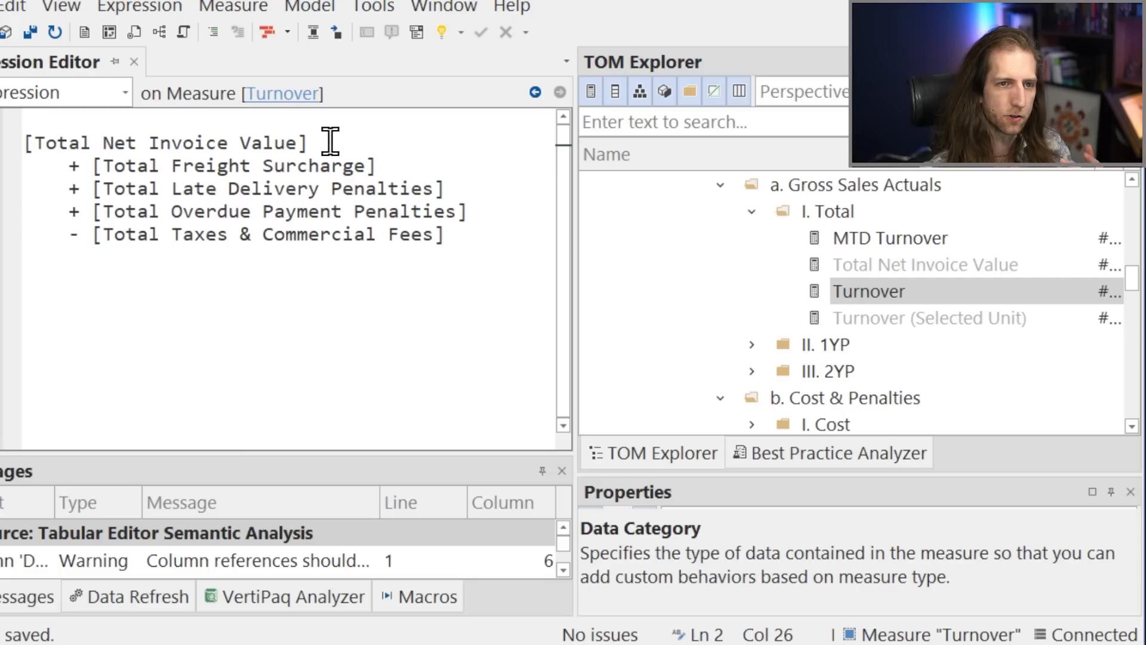
Search the model for "total net invoice" and show the Total Net Invoice Value measure's expression, clearing the search when done.
{"action": "left_click", "coordinate": [648, 131]}
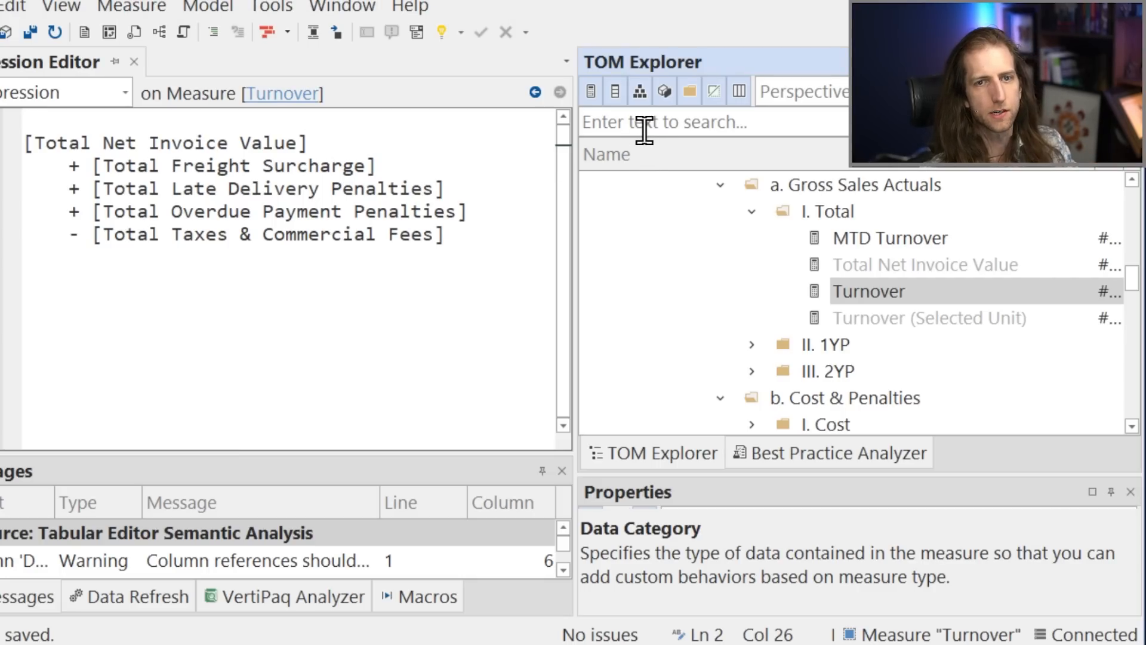
{"action": "type", "text": "total net invoice"}
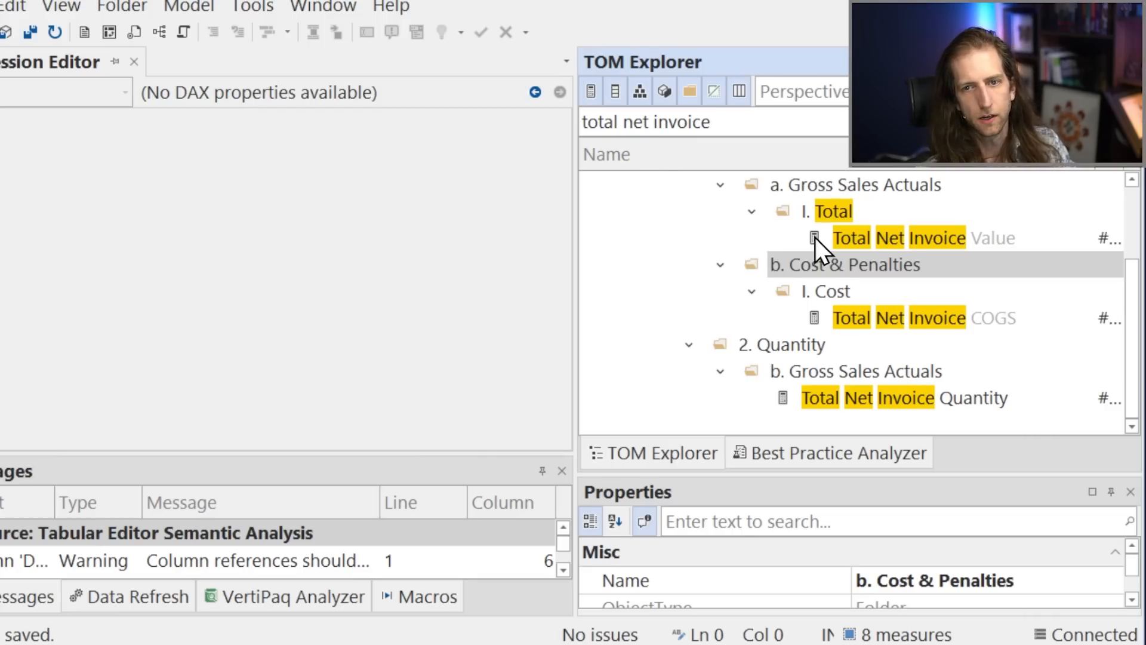
{"action": "left_click", "coordinate": [815, 237]}
{"action": "triple_click", "coordinate": [668, 128]}
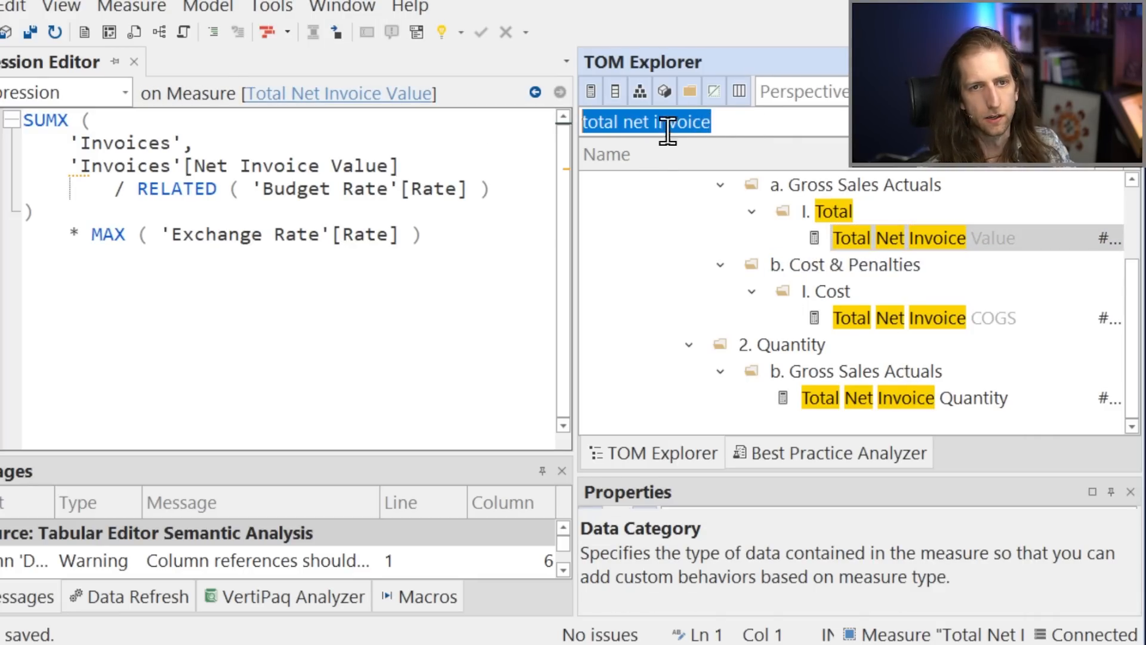
{"action": "key", "text": "BackSpace"}
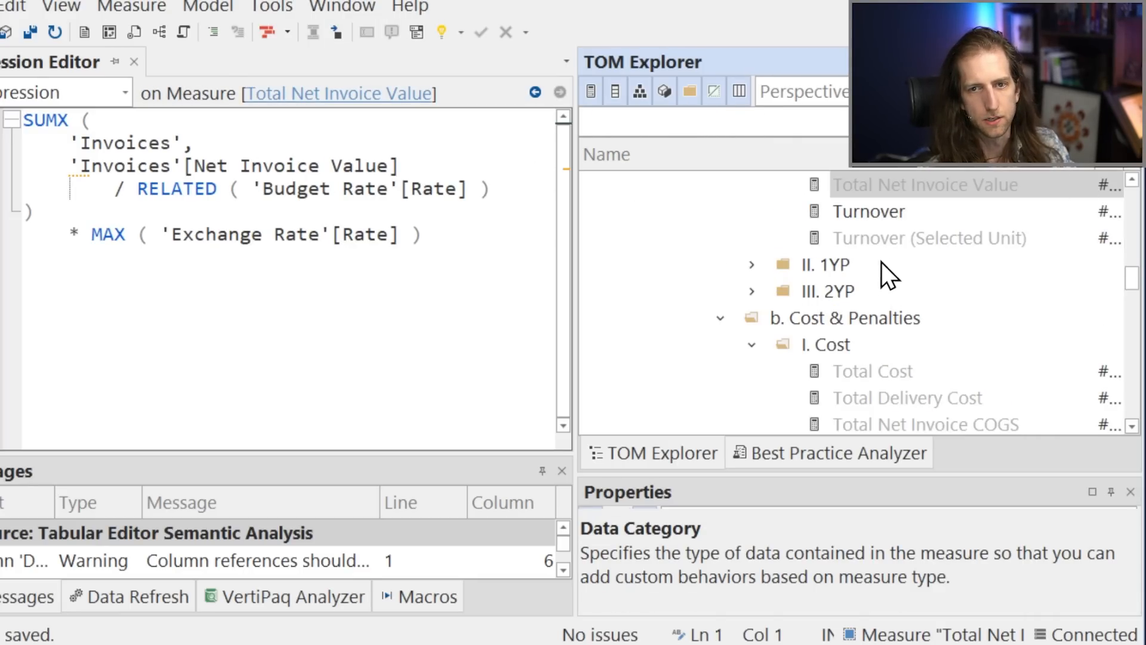
Reopen the Turnover measure and peek at the definition of Total Net Invoice Value inline, closing the peek view when done.
{"action": "left_click", "coordinate": [900, 211]}
{"action": "left_click", "coordinate": [469, 232]}
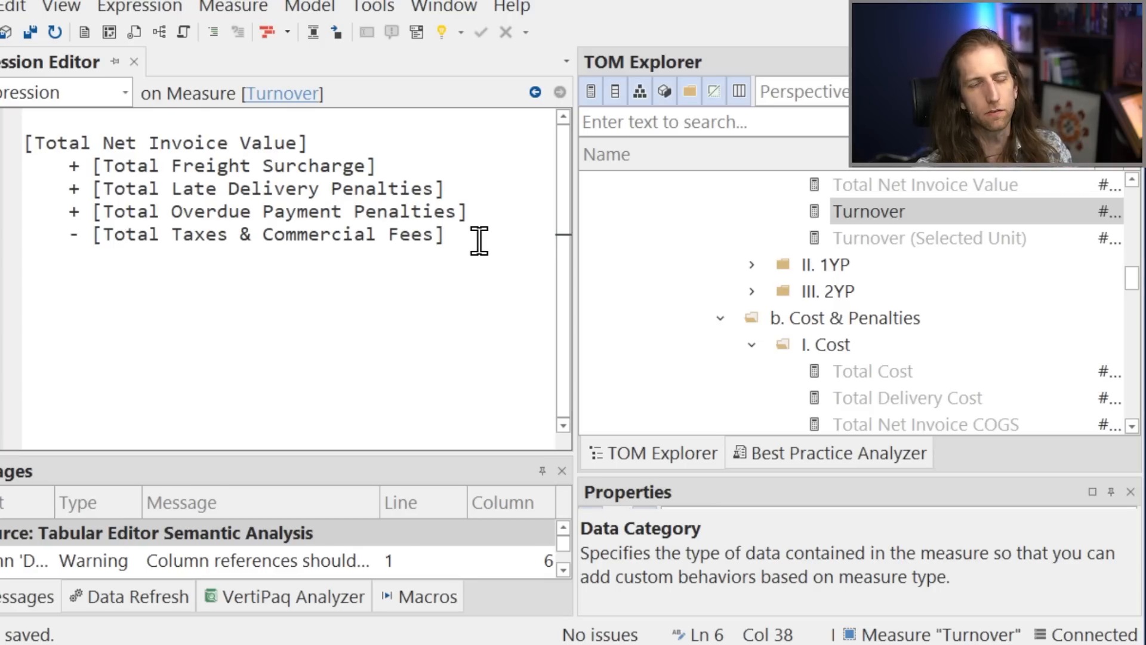
{"action": "left_click", "coordinate": [302, 143]}
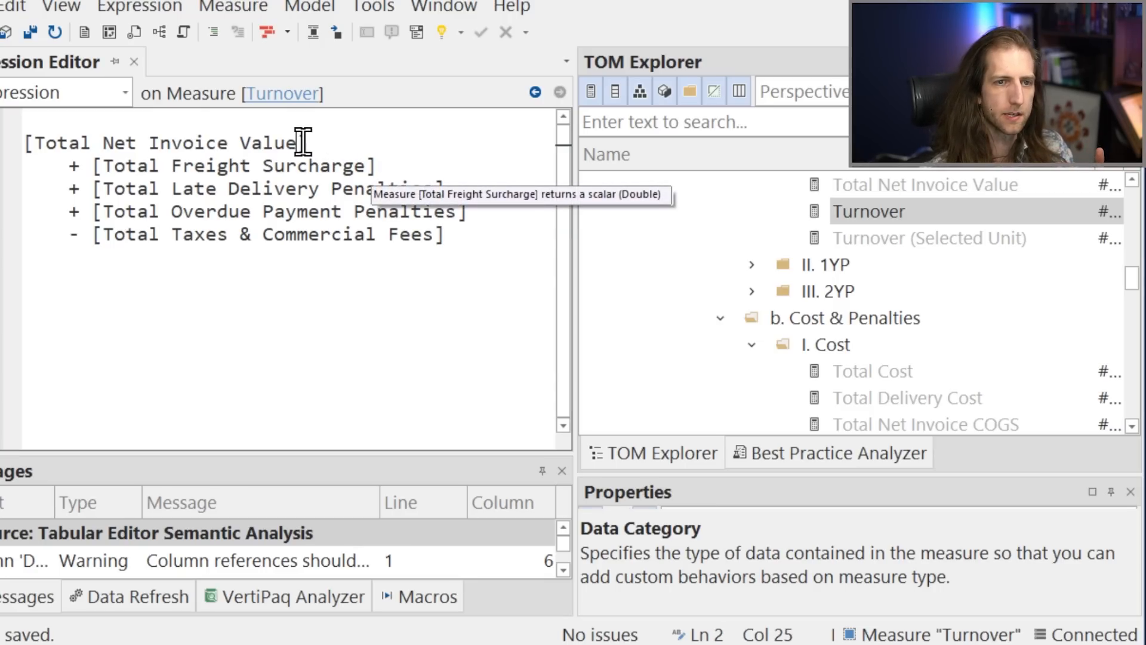
{"action": "right_click", "coordinate": [305, 144]}
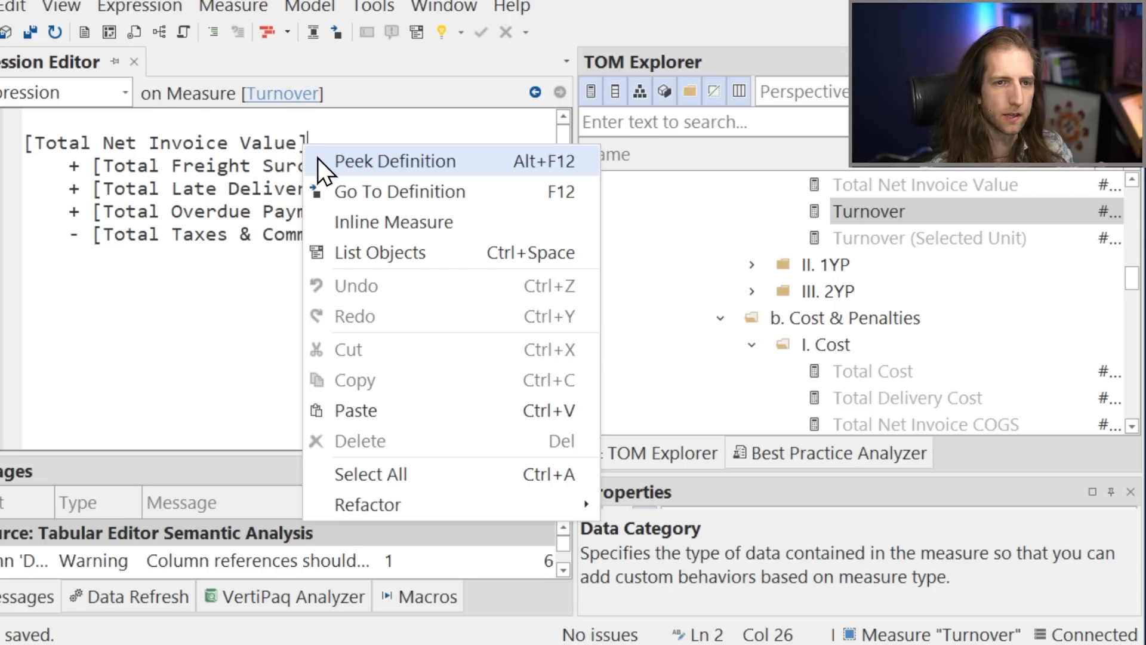
{"action": "left_click", "coordinate": [358, 161]}
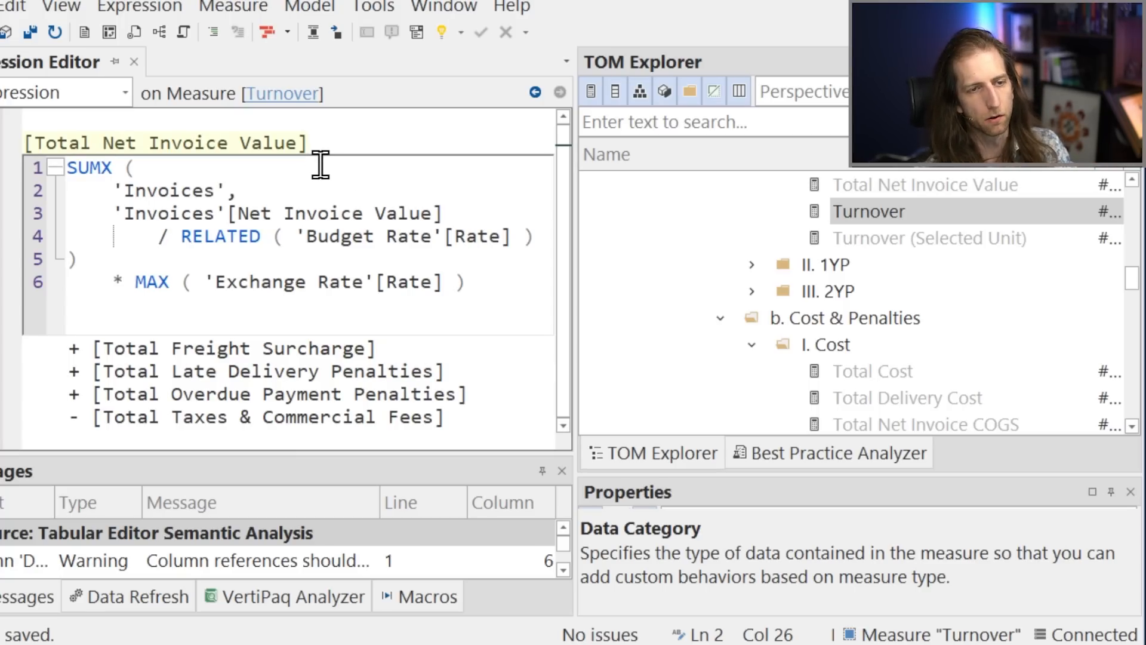
{"action": "left_click_drag", "start_coordinate": [256, 298], "coordinate": [161, 206]}
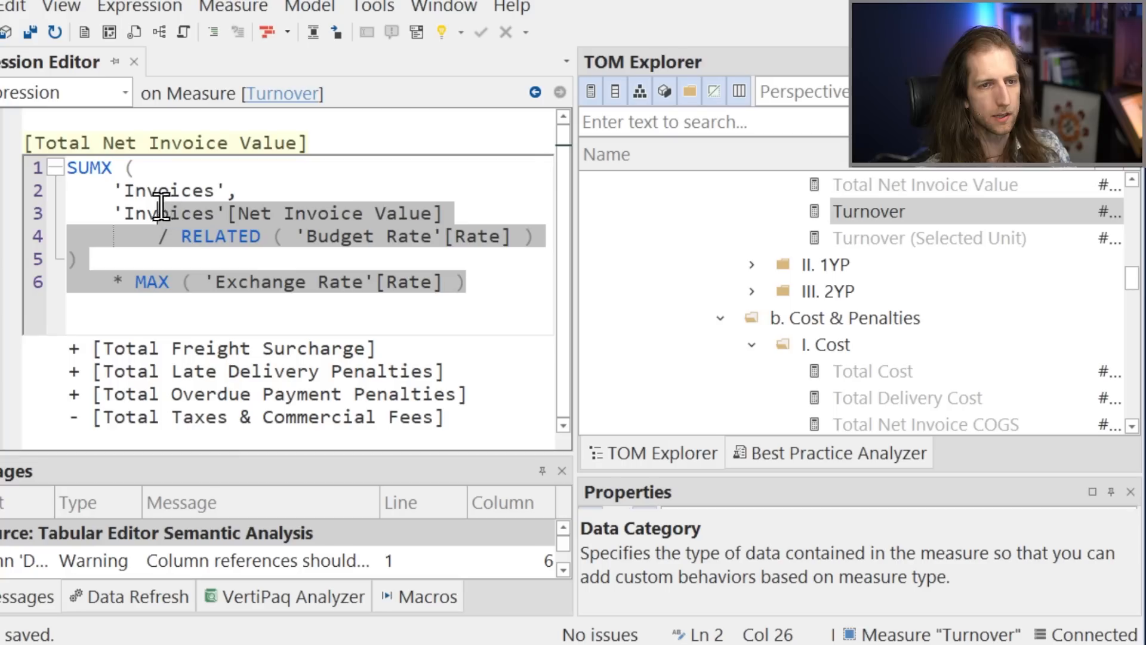
{"action": "left_click", "coordinate": [144, 213]}
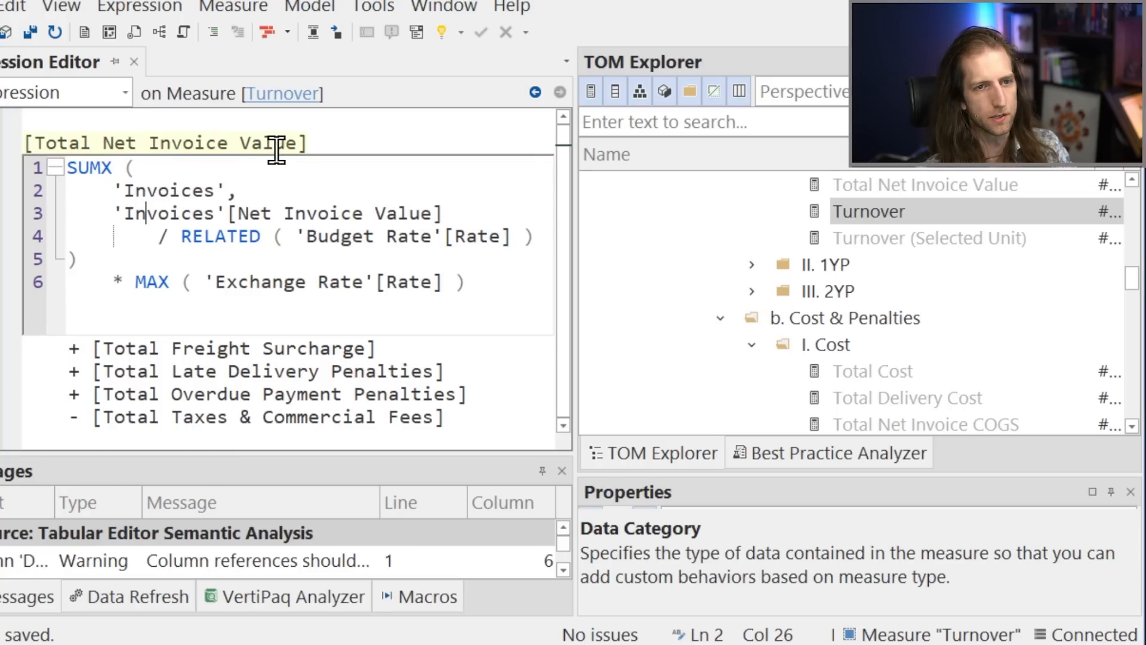
{"action": "key", "text": "Escape"}
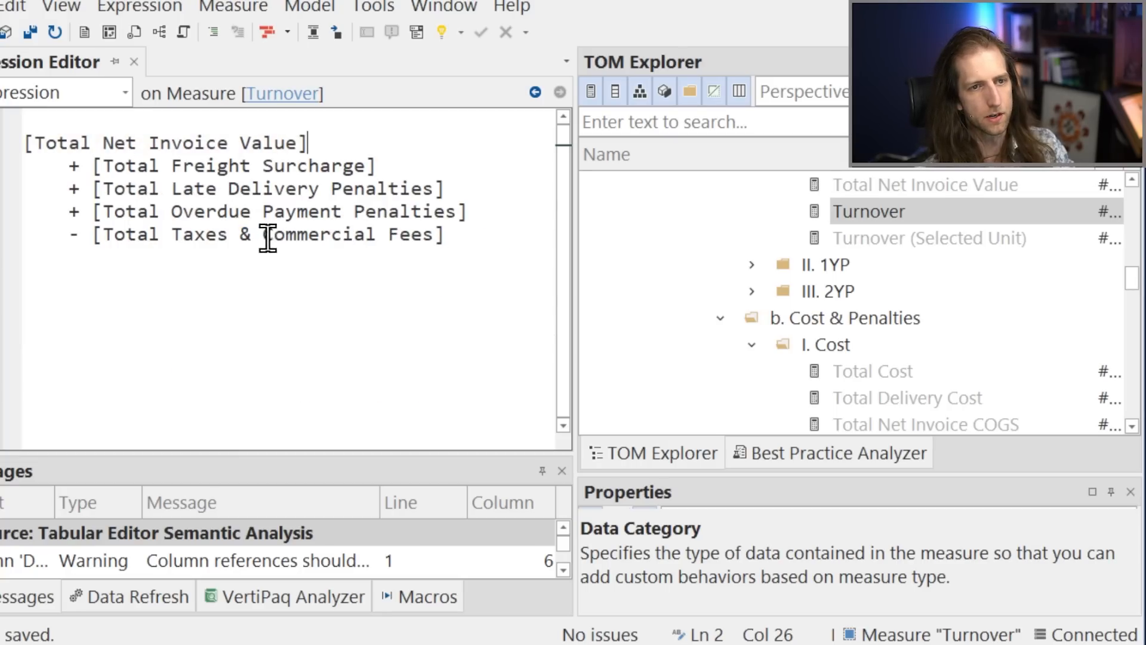
Go to the definition of Total Net Invoice Value from the Turnover expression.
{"action": "right_click", "coordinate": [259, 146]}
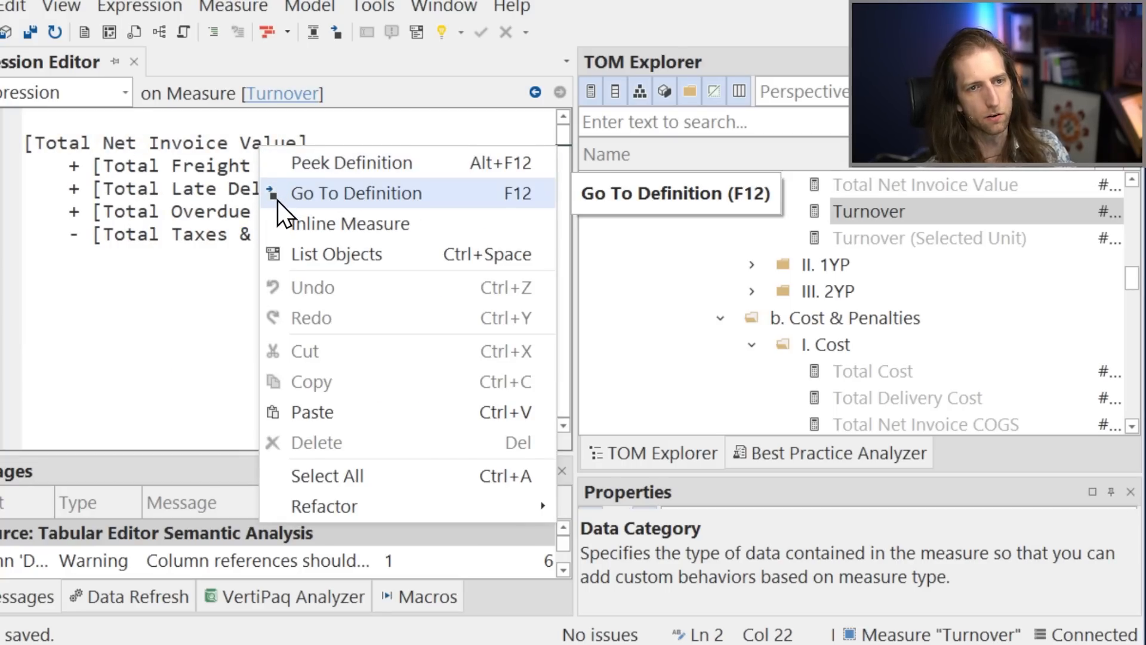
{"action": "left_click", "coordinate": [277, 193]}
{"action": "left_click", "coordinate": [198, 168]}
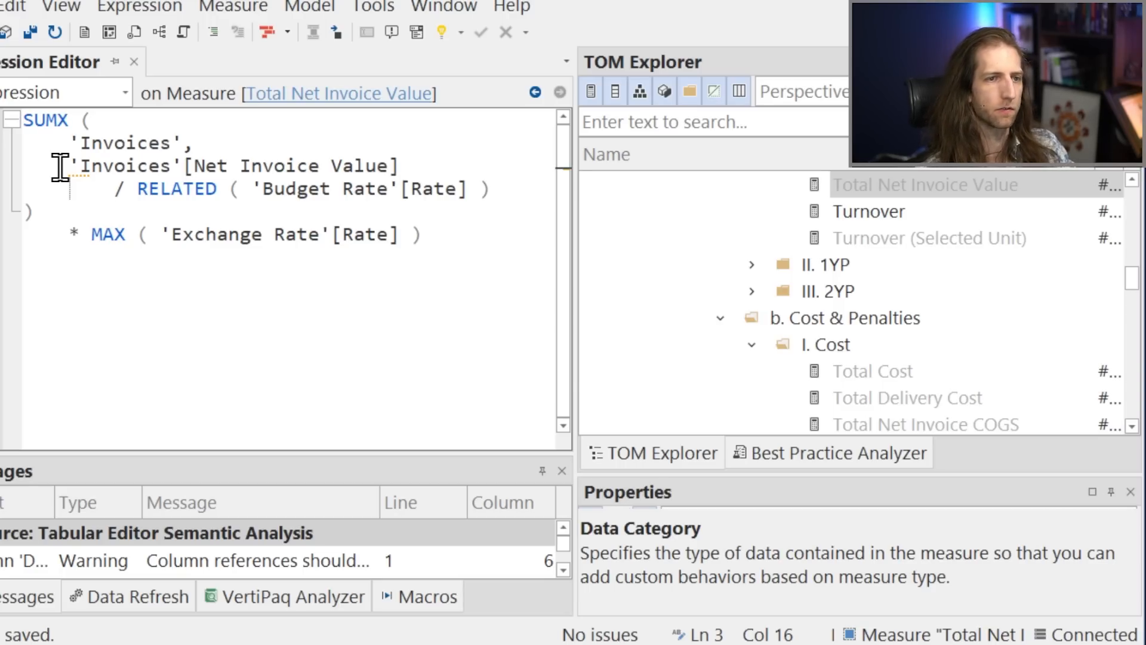
Replace the division operator in Total Net Invoice Value with DIVIDE using the suggested code action, and format the DAX.
{"action": "left_click", "coordinate": [3, 173]}
{"action": "mouse_move", "coordinate": [19, 176]}
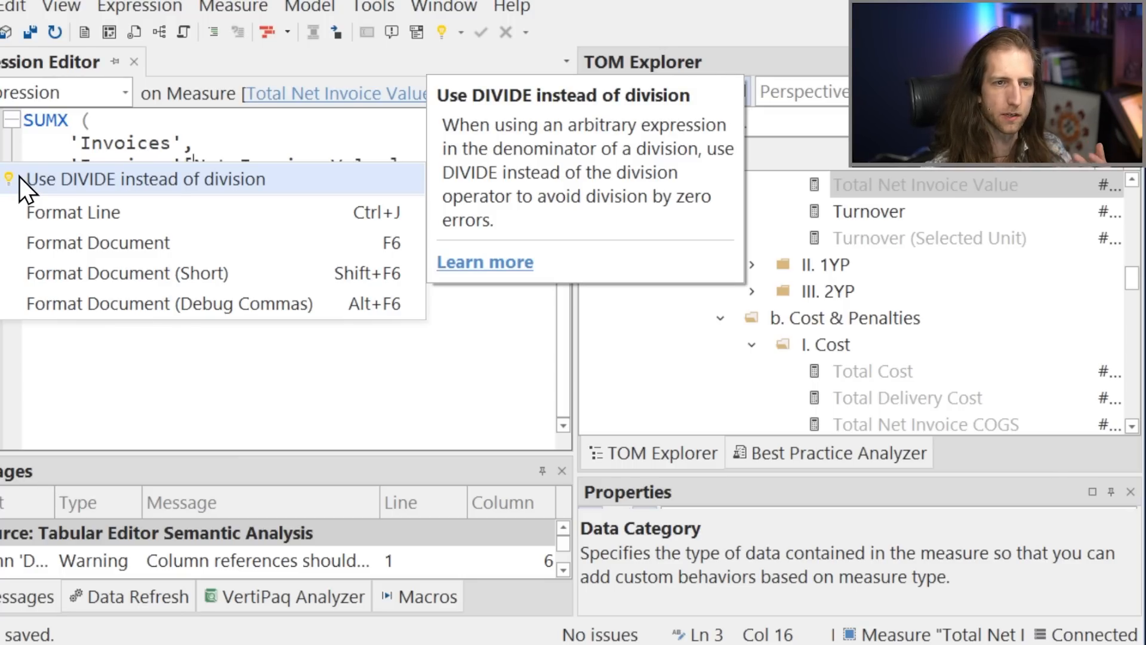
{"action": "left_click", "coordinate": [19, 177]}
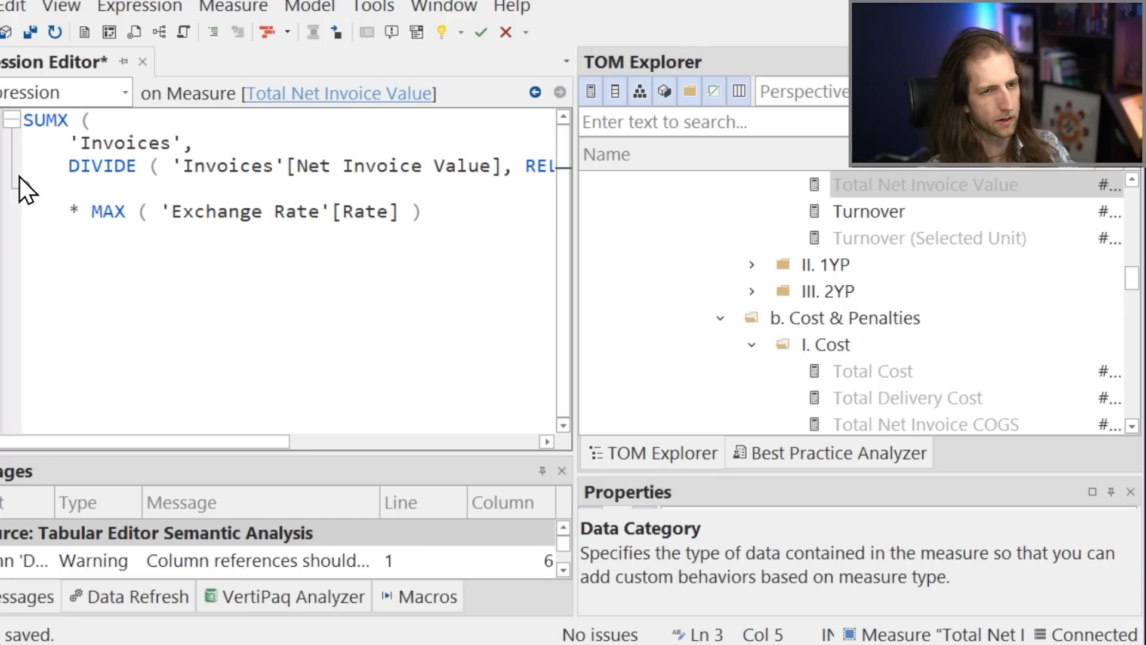
{"action": "key", "text": "F6"}
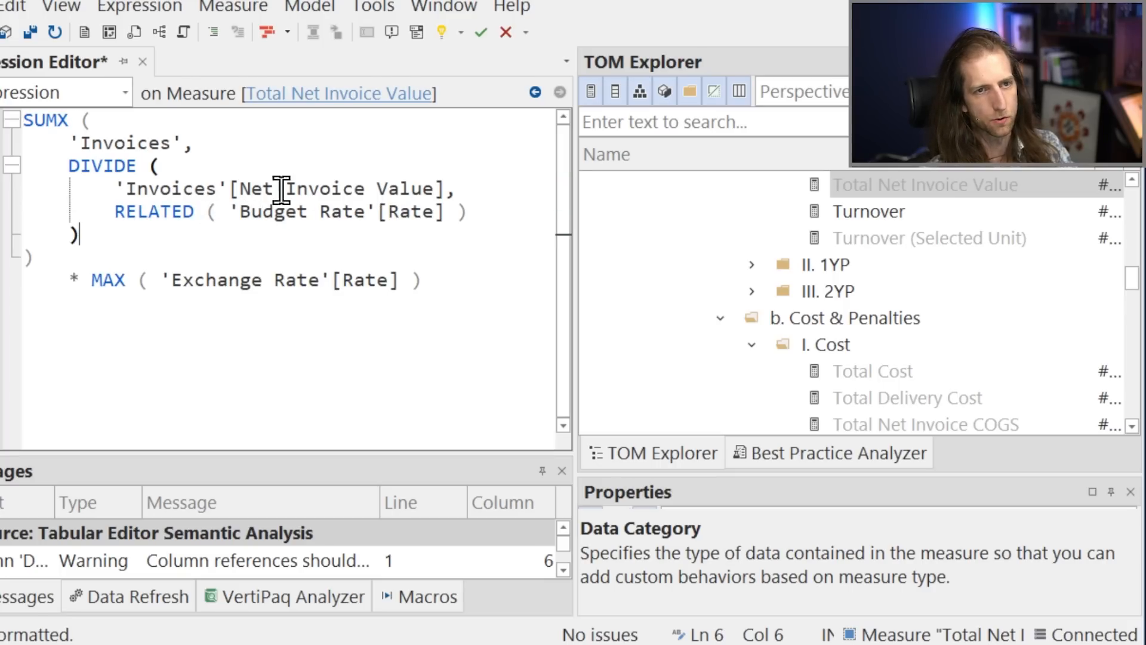
{"action": "left_click", "coordinate": [334, 213]}
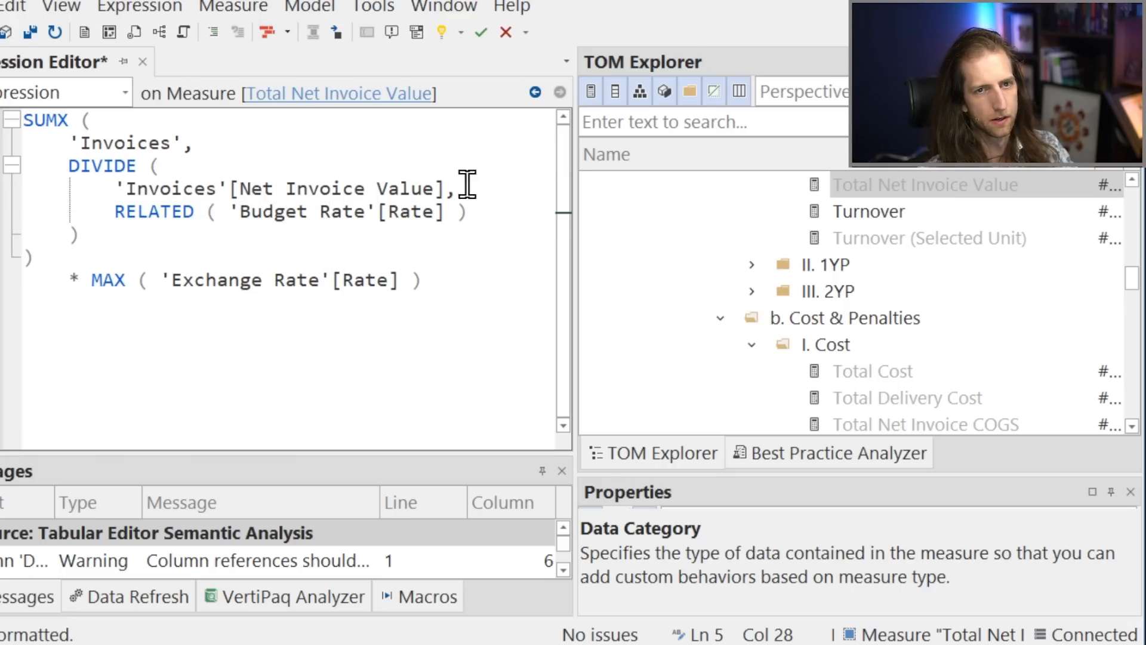
Navigate back to the Turnover measure's expression and review its referenced measures.
{"action": "left_click", "coordinate": [535, 92]}
{"action": "left_click", "coordinate": [468, 214]}
{"action": "left_click", "coordinate": [470, 238]}
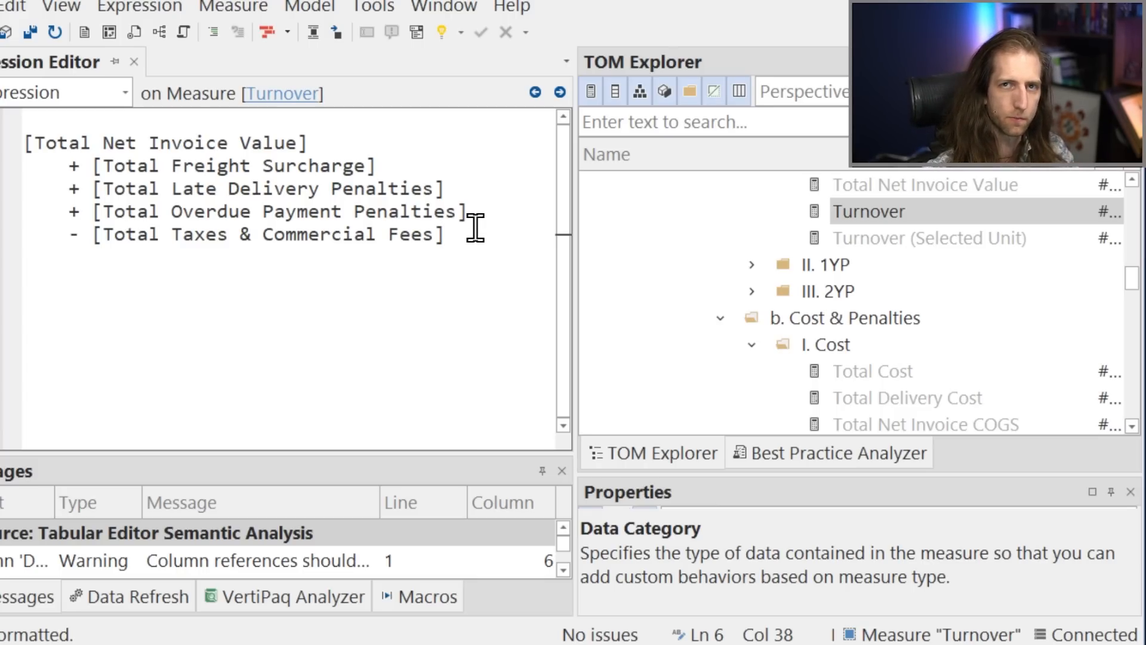
{"action": "left_click", "coordinate": [439, 194]}
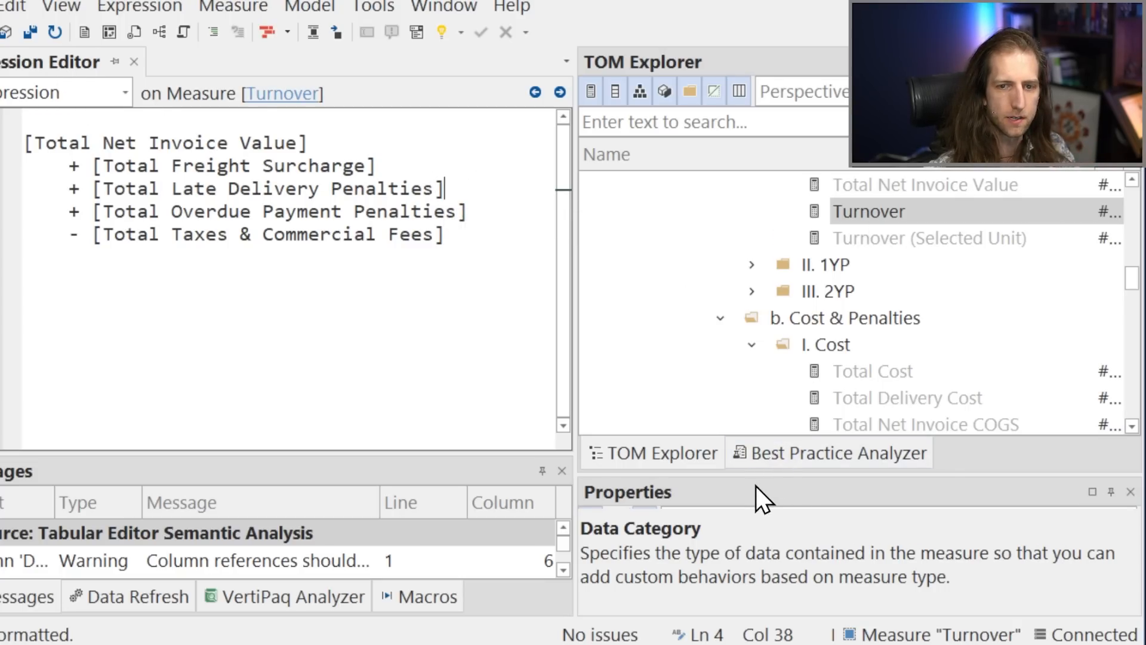
Make the Properties pane taller and widen it together with the TOM Explorer.
{"action": "left_click_drag", "start_coordinate": [760, 478], "coordinate": [782, 327]}
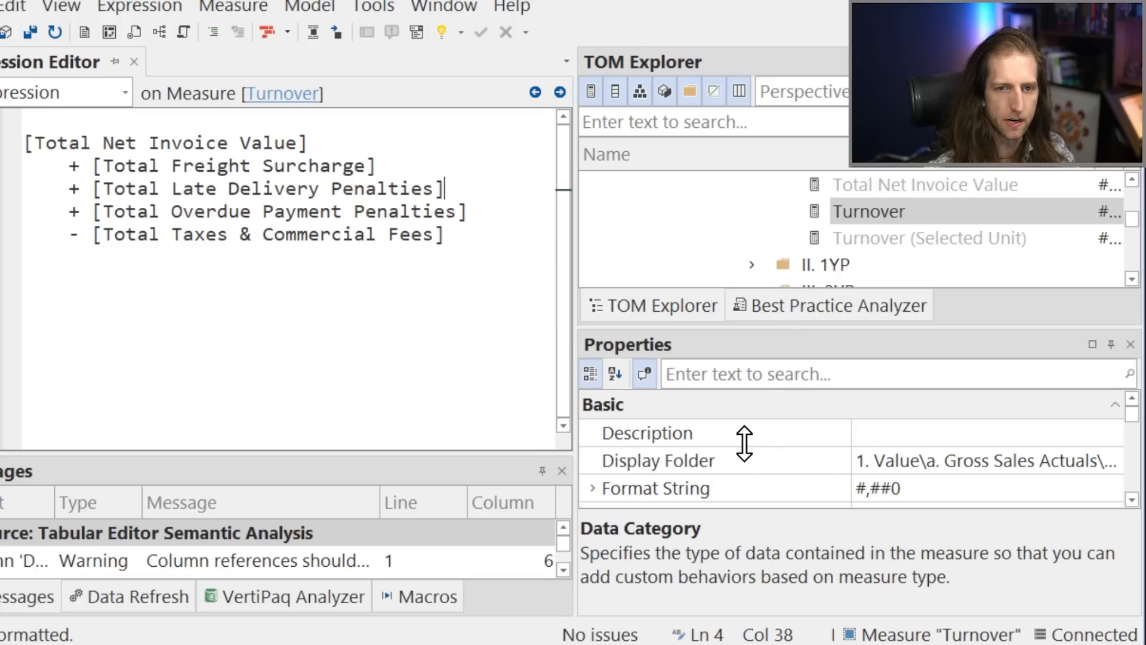
{"action": "left_click", "coordinate": [240, 189]}
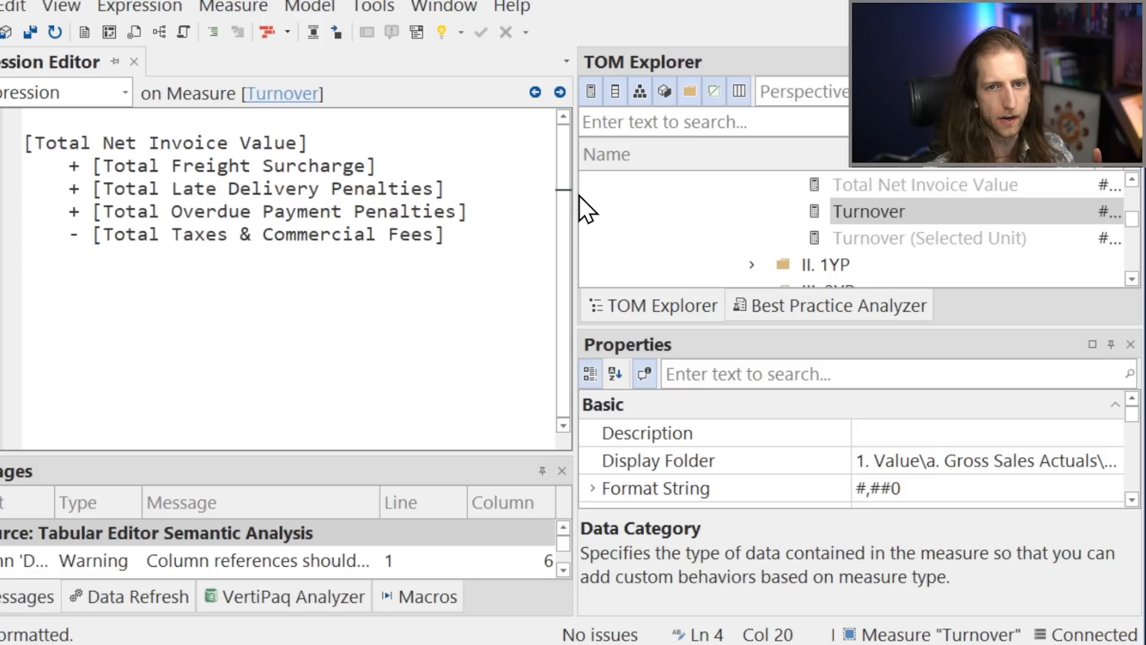
{"action": "left_click_drag", "start_coordinate": [576, 192], "coordinate": [530, 204]}
{"action": "left_click_drag", "start_coordinate": [60, 61], "coordinate": [242, 243]}
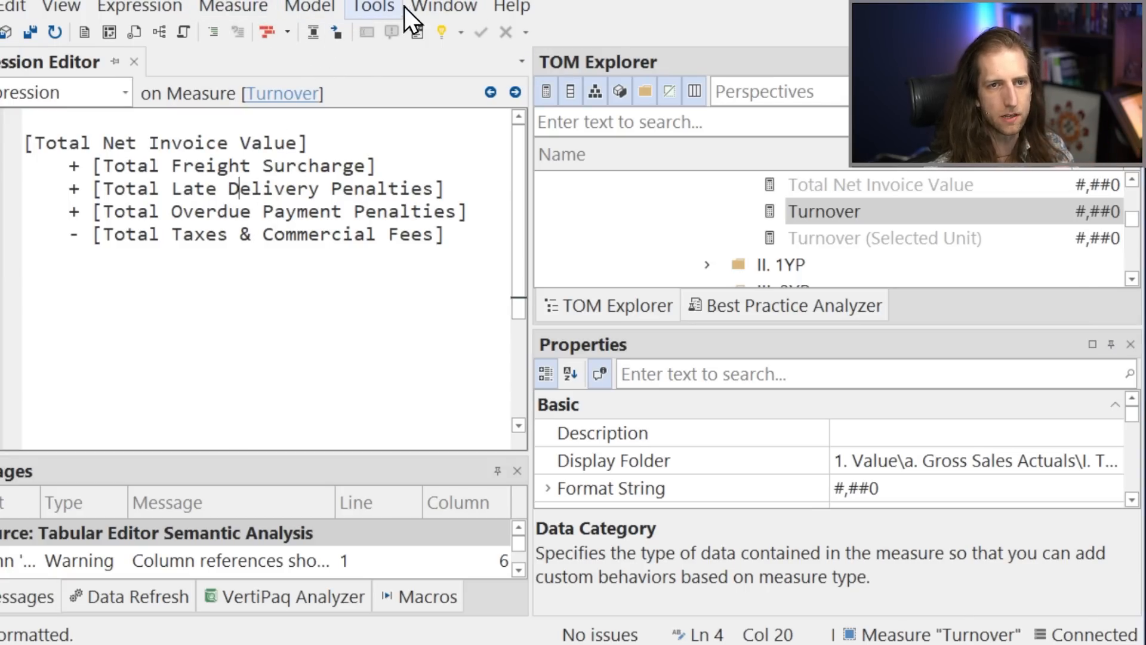
{"action": "left_click", "coordinate": [445, 6]}
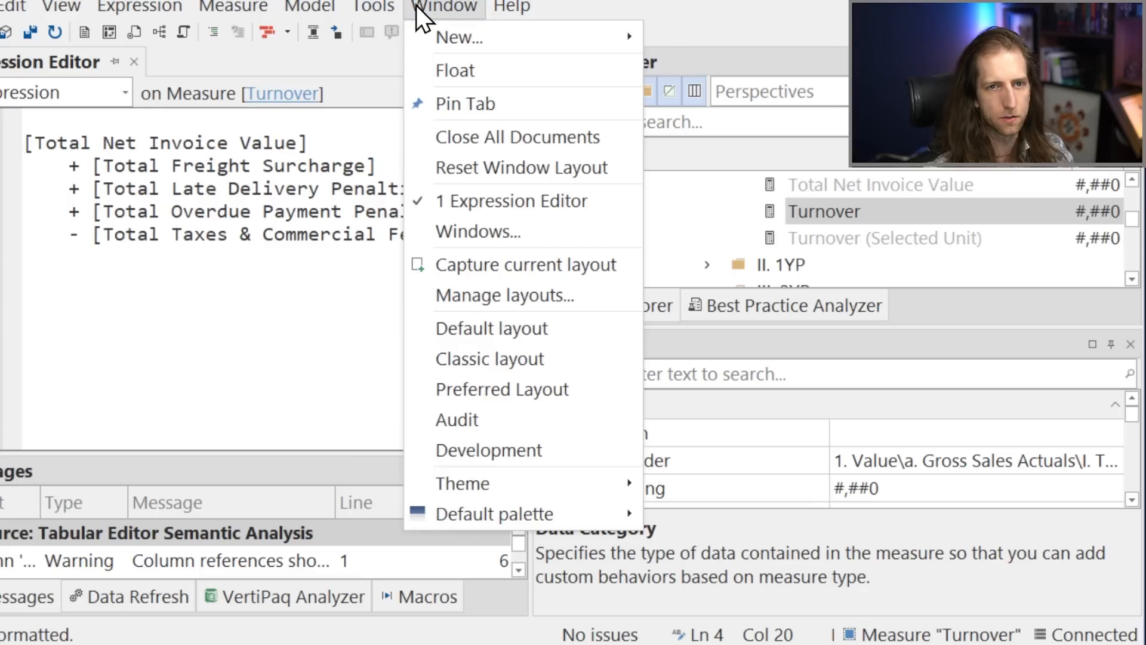
{"action": "left_click", "coordinate": [536, 448]}
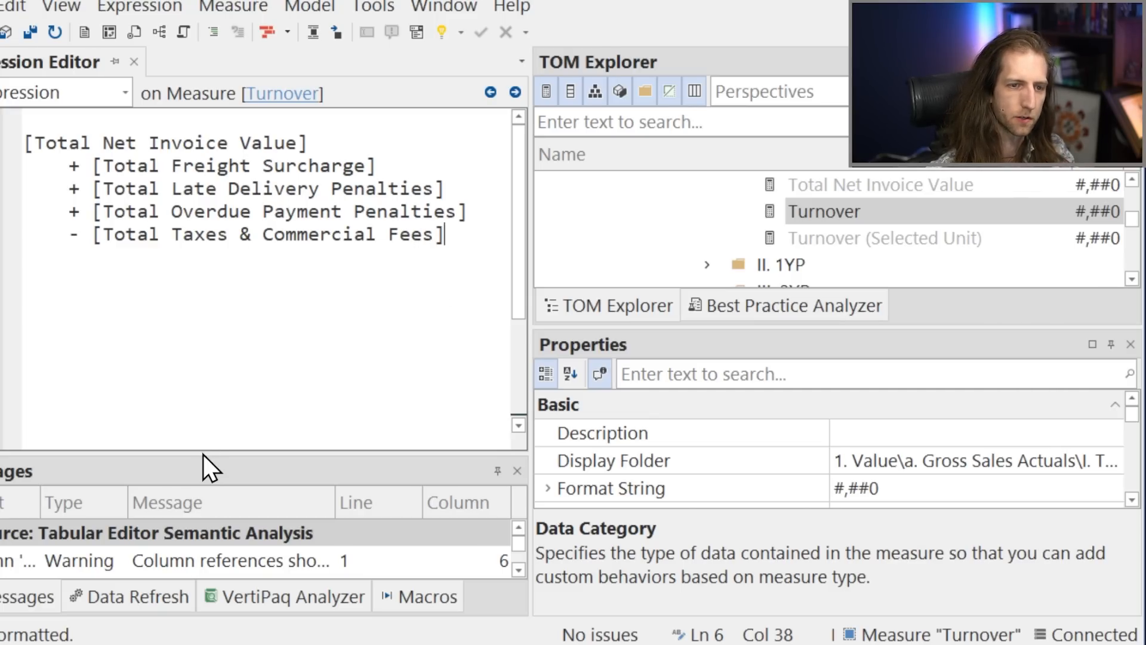
Enlarge the pane below the Expression Editor and collect VertiPaq Analyzer stats, viewing the table and column statistics.
{"action": "left_click_drag", "start_coordinate": [201, 454], "coordinate": [222, 346]}
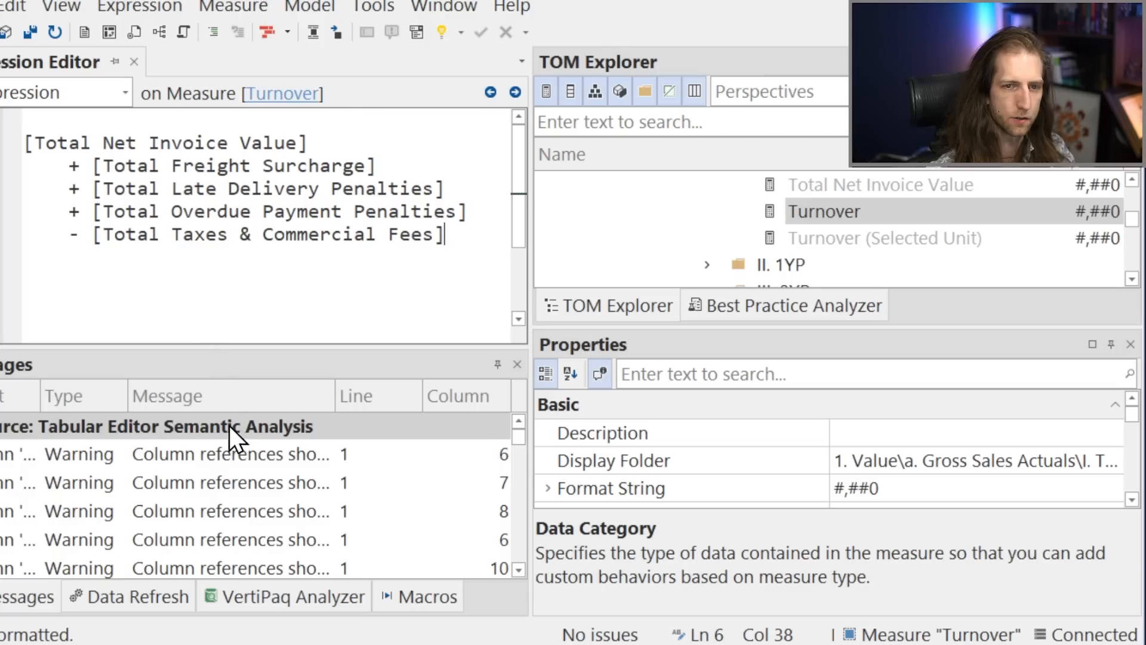
{"action": "left_click", "coordinate": [234, 588]}
{"action": "left_click", "coordinate": [353, 397]}
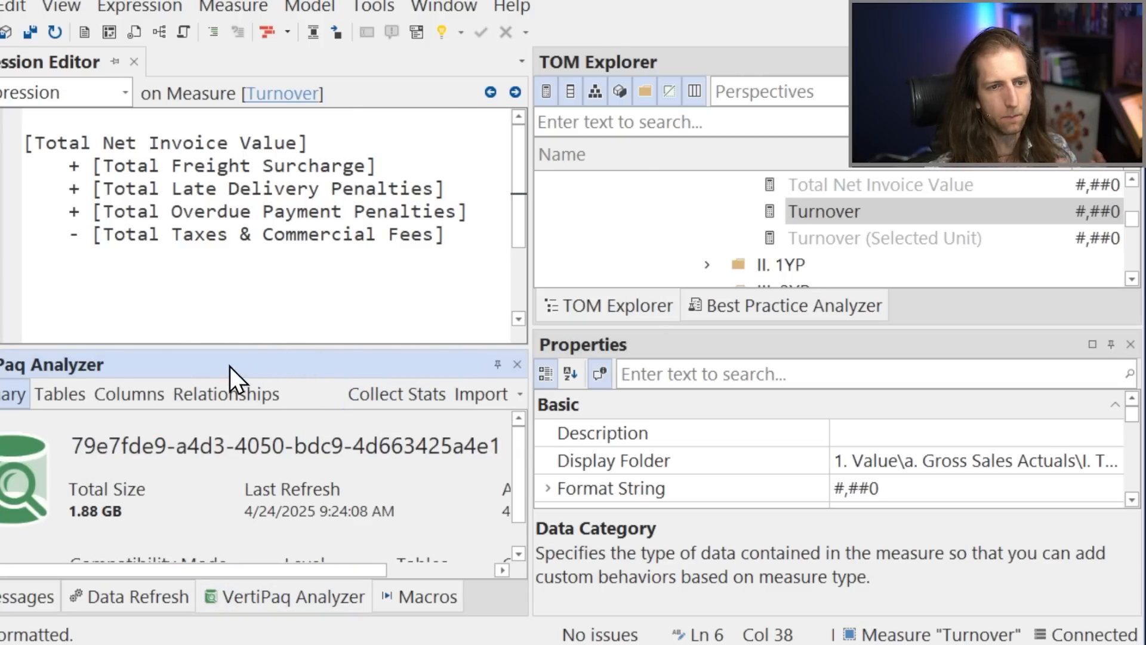
{"action": "left_click", "coordinate": [80, 391]}
{"action": "left_click", "coordinate": [116, 388]}
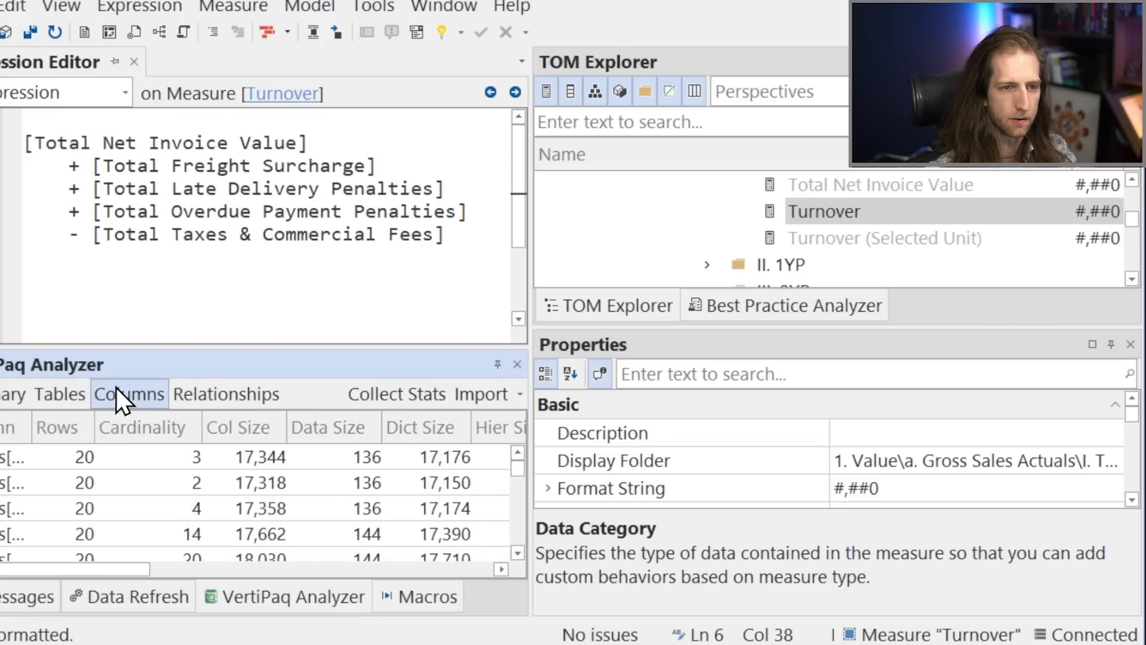
Show the VertiPaq Analyzer summary and resize the panes so the Expression Editor and TOM Explorer are taller.
{"action": "left_click", "coordinate": [15, 394]}
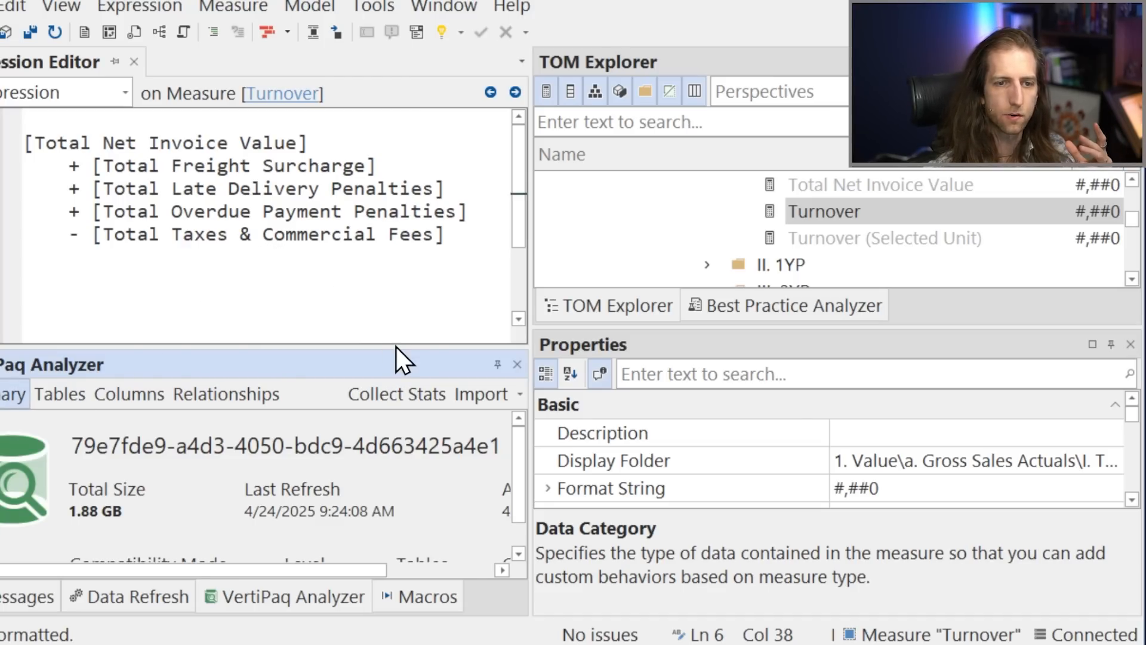
{"action": "left_click_drag", "start_coordinate": [394, 346], "coordinate": [383, 435]}
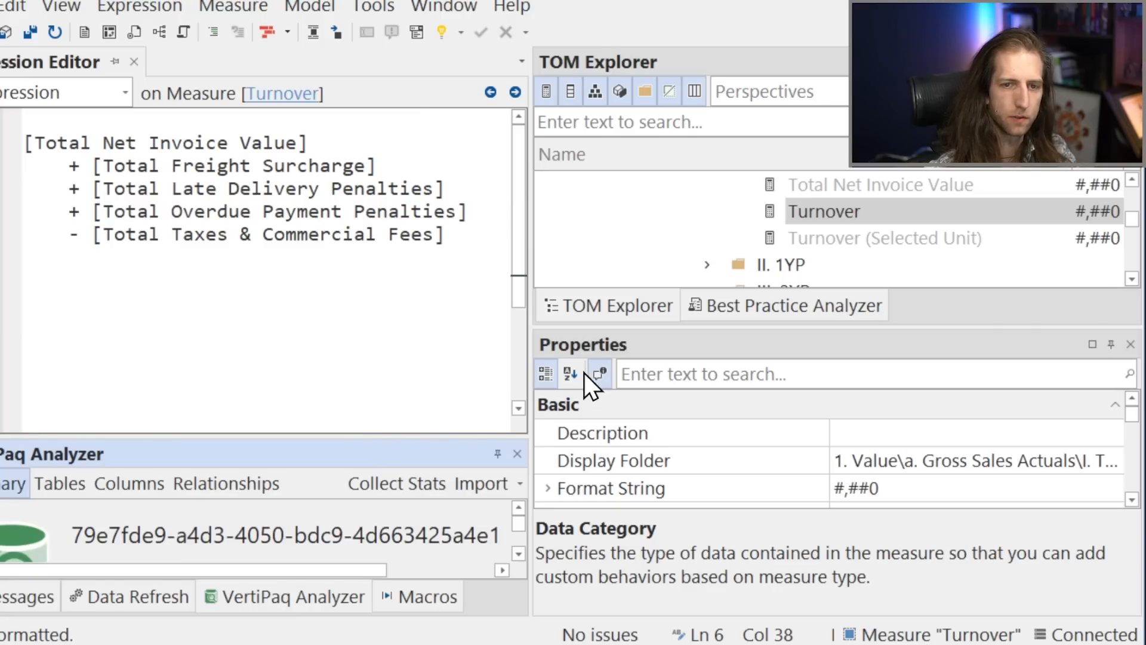
{"action": "left_click_drag", "start_coordinate": [618, 327], "coordinate": [607, 400]}
Run the Count Things macro on the SpaceParts model and review its object counts.
{"action": "scroll", "coordinate": [662, 325], "scroll_direction": "up", "scroll_amount": 1}
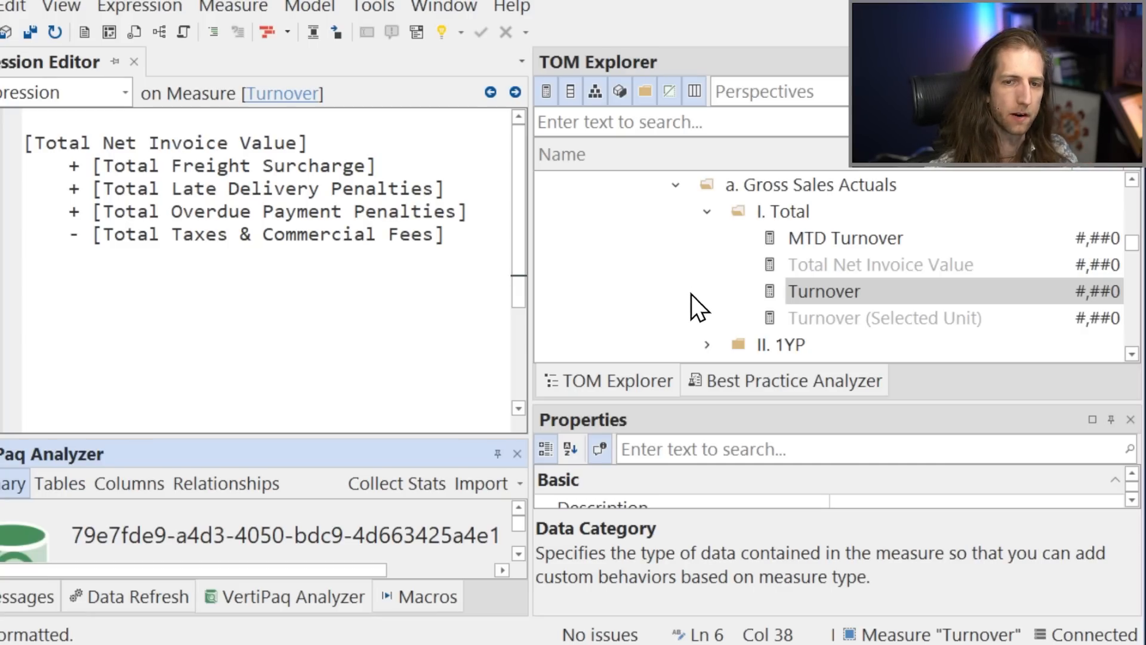
{"action": "scroll", "coordinate": [692, 291], "scroll_direction": "up", "scroll_amount": 6}
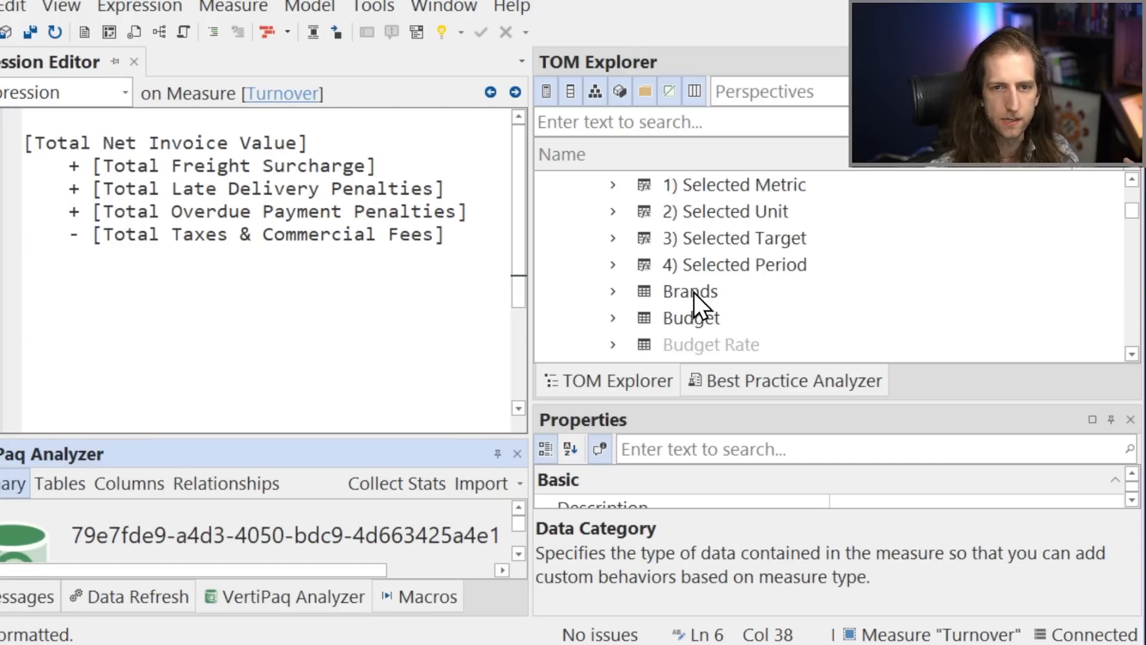
{"action": "scroll", "coordinate": [693, 291], "scroll_direction": "up", "scroll_amount": 2}
{"action": "scroll", "coordinate": [682, 278], "scroll_direction": "up", "scroll_amount": 1}
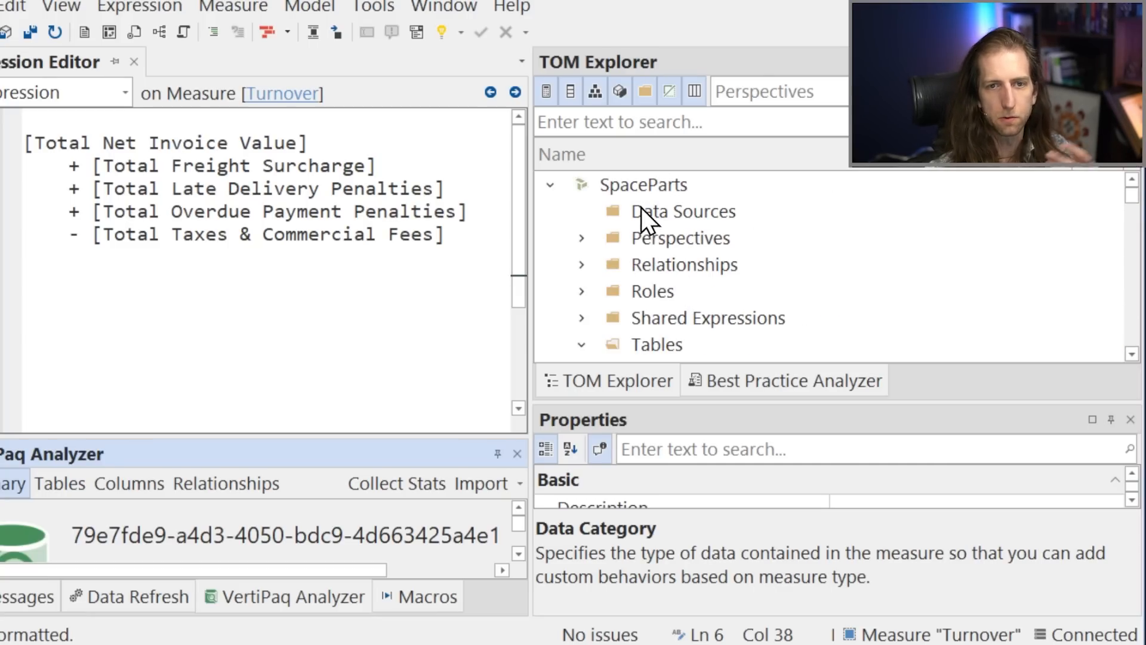
{"action": "right_click", "coordinate": [636, 185]}
{"action": "mouse_move", "coordinate": [707, 386]}
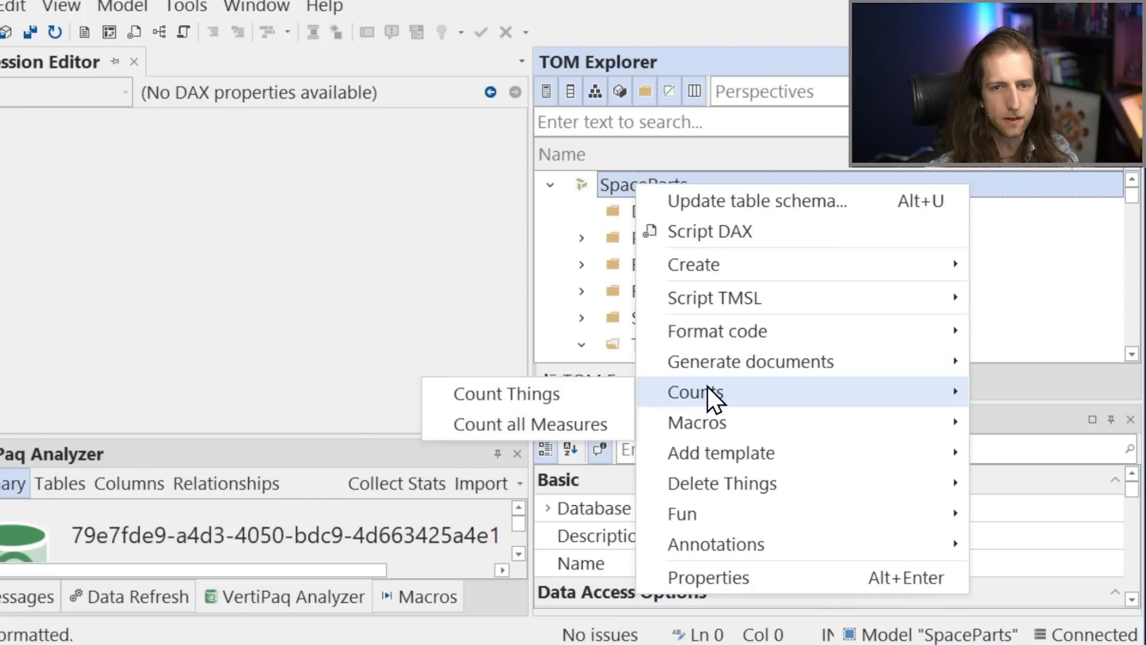
{"action": "left_click", "coordinate": [618, 391]}
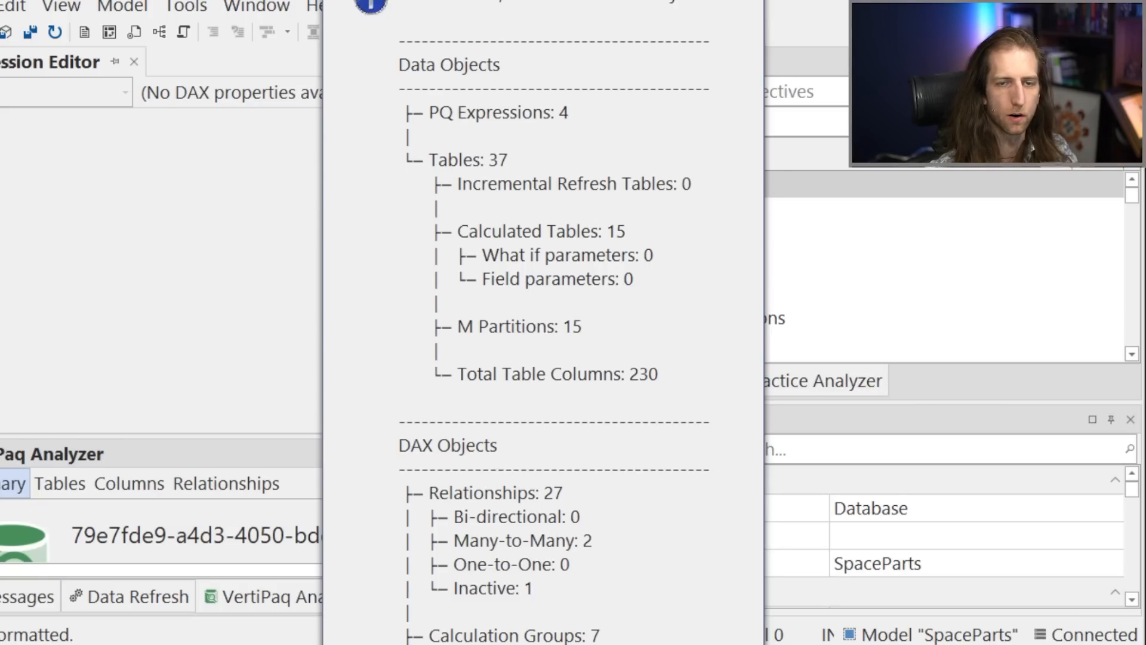
{"action": "key", "text": "Return"}
Run the Create Date Table macro on SpaceParts, using Orders[Order Date] as the earliest date and Invoices[Ship Date] as the latest.
{"action": "right_click", "coordinate": [639, 187]}
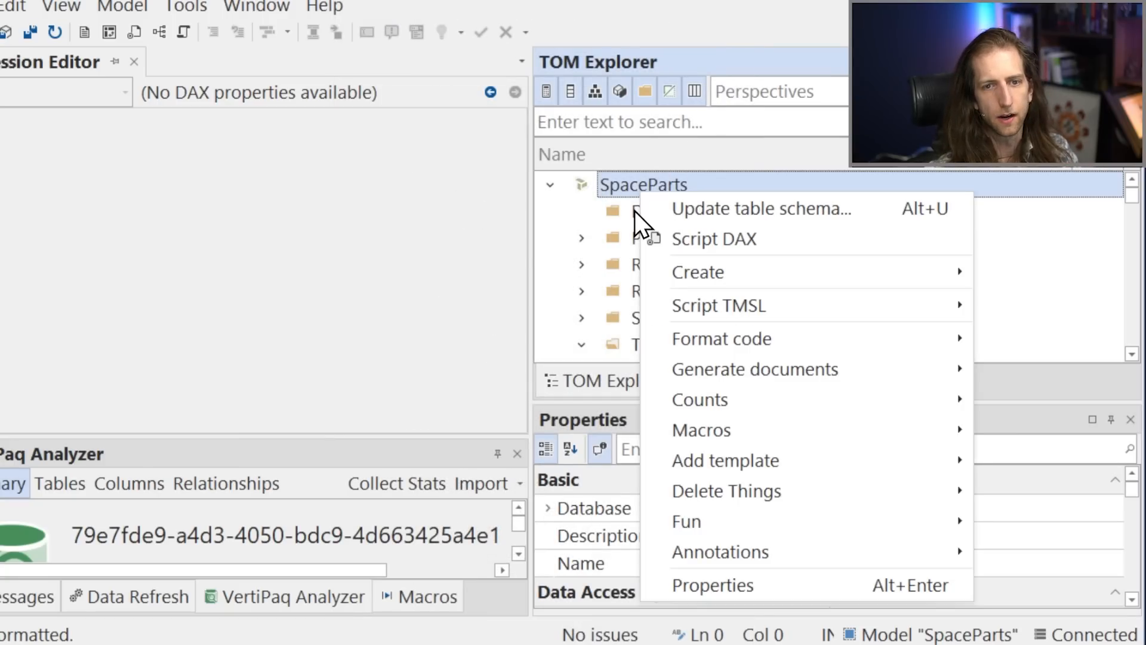
{"action": "mouse_move", "coordinate": [700, 466]}
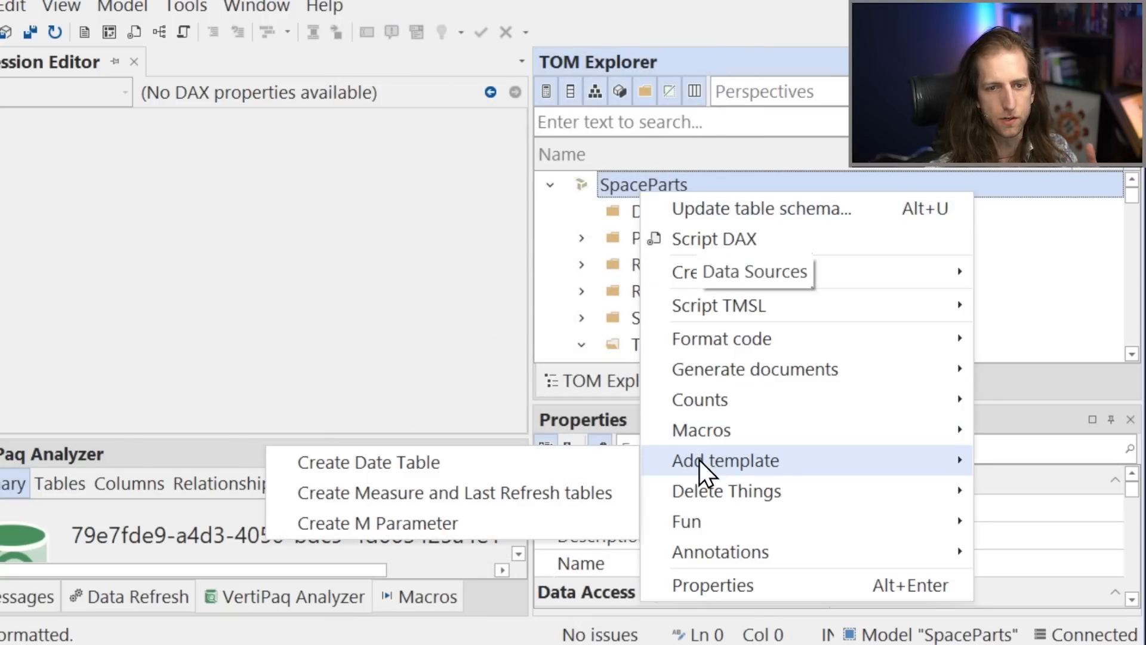
{"action": "left_click", "coordinate": [539, 463]}
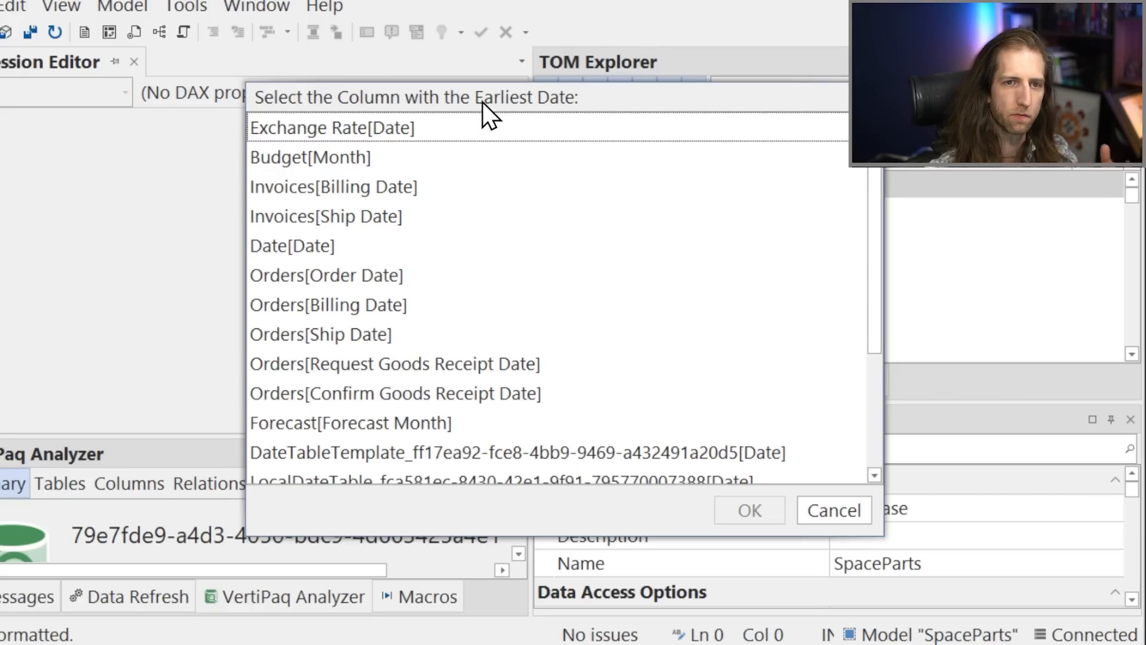
{"action": "left_click", "coordinate": [390, 277]}
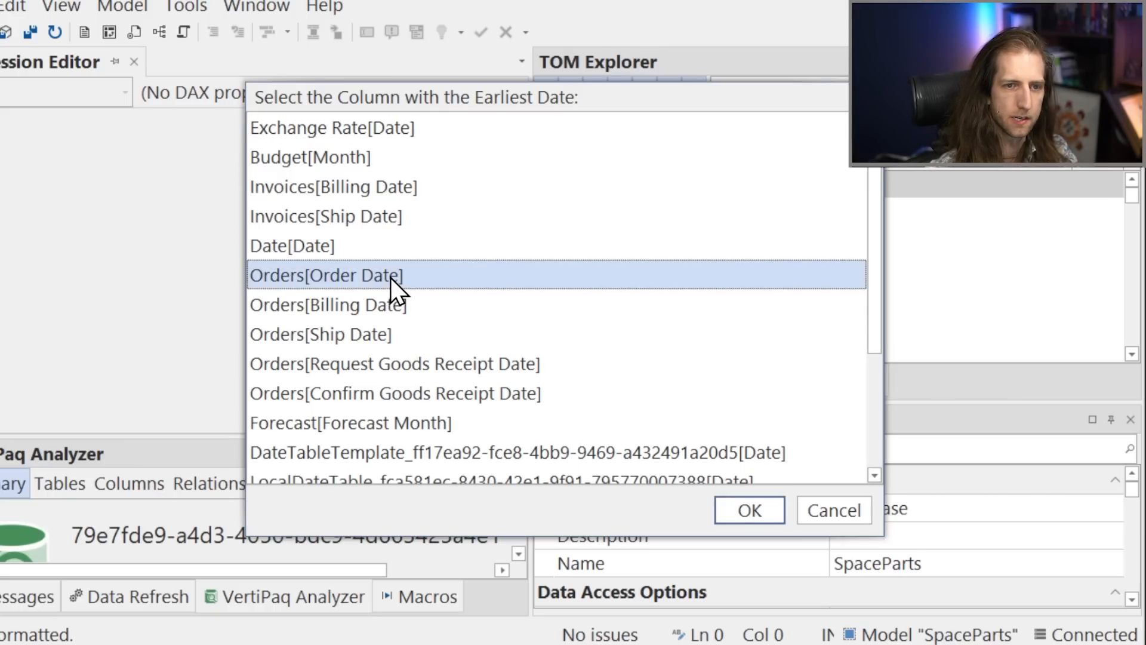
{"action": "double_click", "coordinate": [390, 278]}
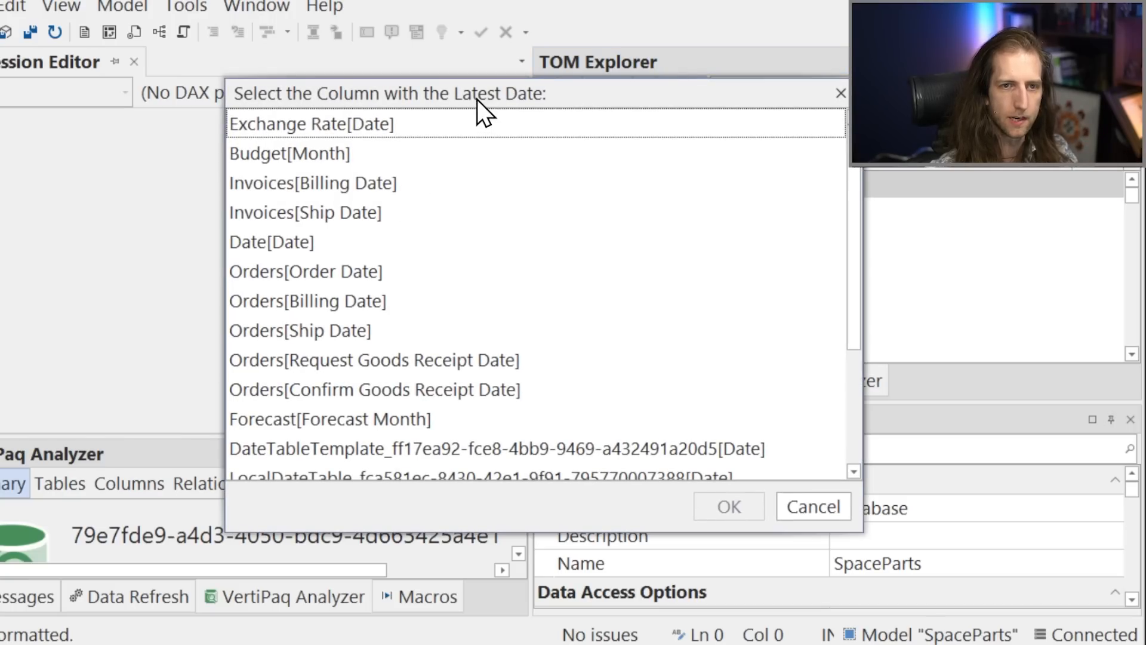
{"action": "left_click", "coordinate": [351, 215]}
{"action": "double_click", "coordinate": [350, 215]}
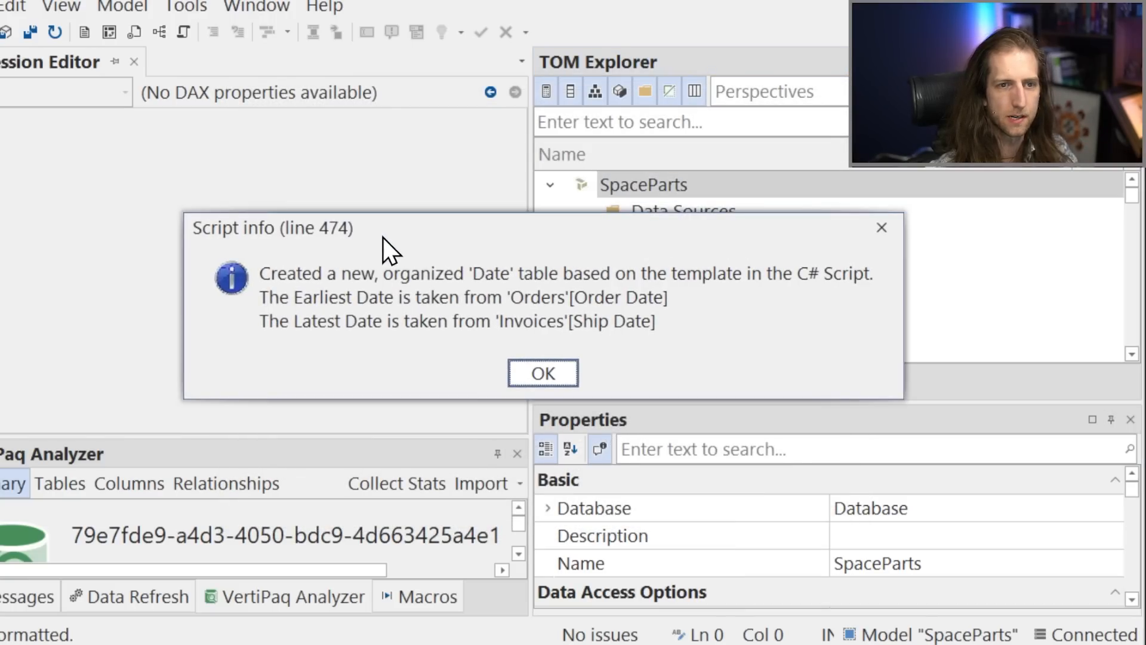
{"action": "left_click", "coordinate": [543, 372]}
Inspect the generated Date 1 table's expression and display folders, including the Calendar Year Number column in the 1. Year folder.
{"action": "scroll", "coordinate": [621, 322], "scroll_direction": "down", "scroll_amount": 3}
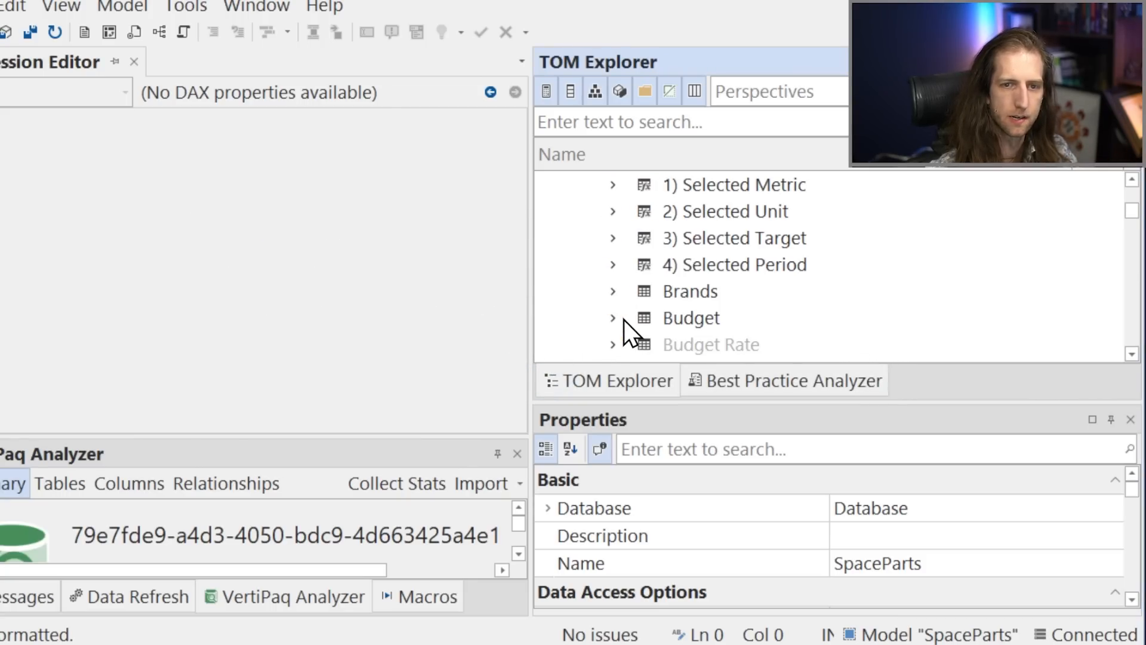
{"action": "scroll", "coordinate": [624, 320], "scroll_direction": "down", "scroll_amount": 3}
{"action": "double_click", "coordinate": [625, 267]}
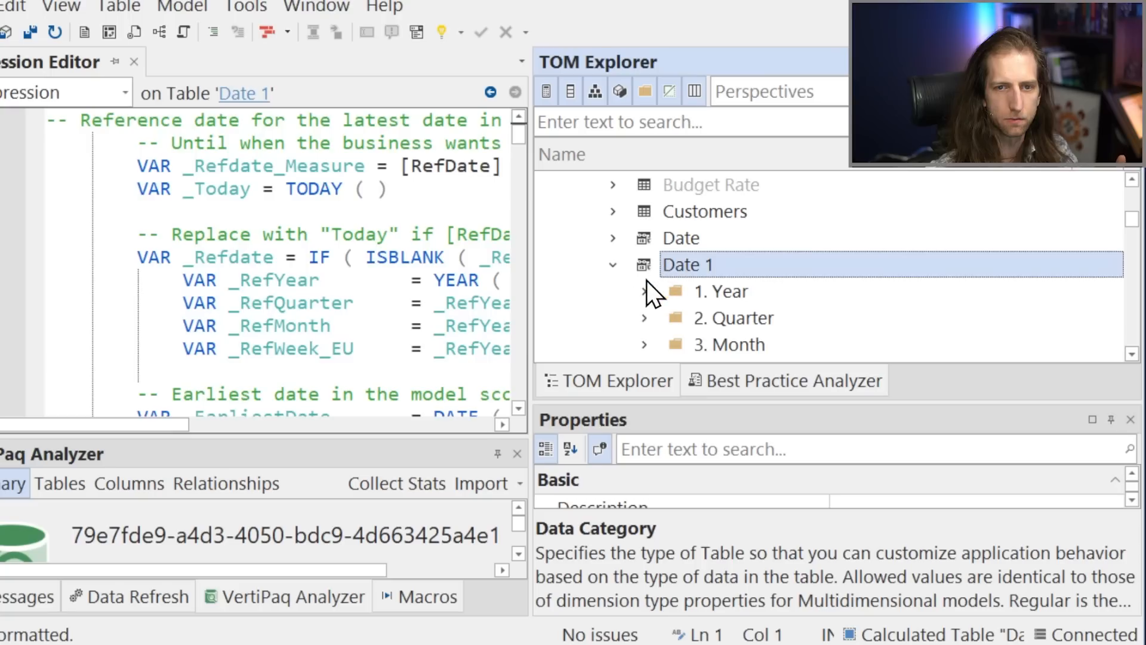
{"action": "scroll", "coordinate": [621, 312], "scroll_direction": "down", "scroll_amount": 1}
{"action": "left_click", "coordinate": [646, 213]}
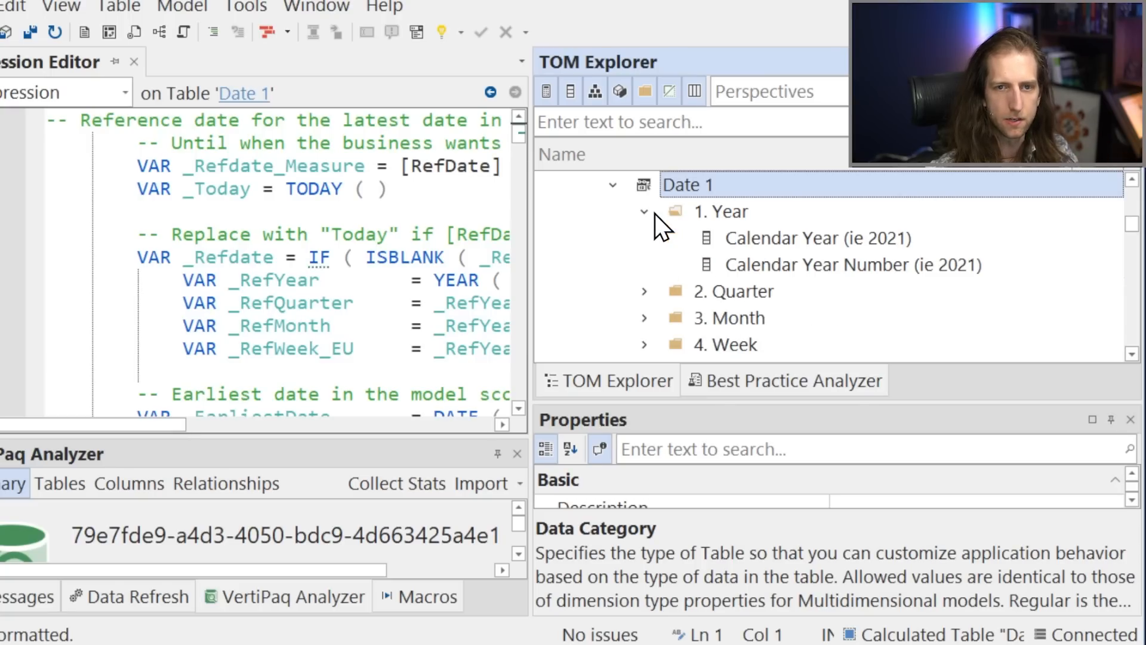
{"action": "left_click", "coordinate": [745, 266]}
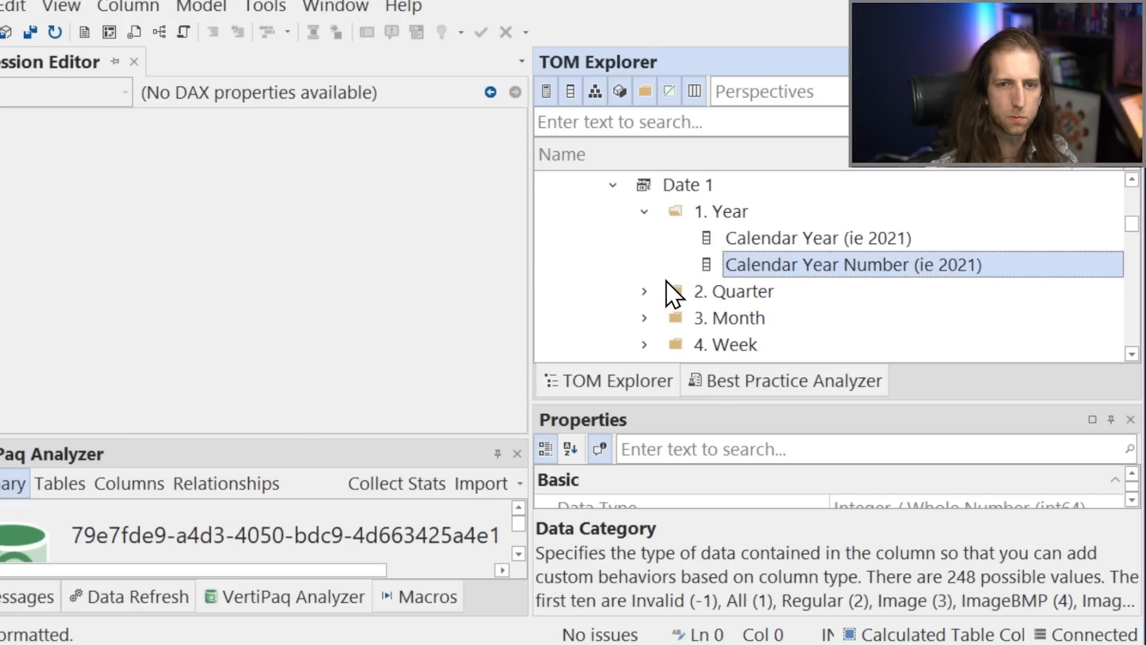
{"action": "scroll", "coordinate": [666, 281], "scroll_direction": "down", "scroll_amount": 2}
{"action": "scroll", "coordinate": [664, 278], "scroll_direction": "up", "scroll_amount": 2}
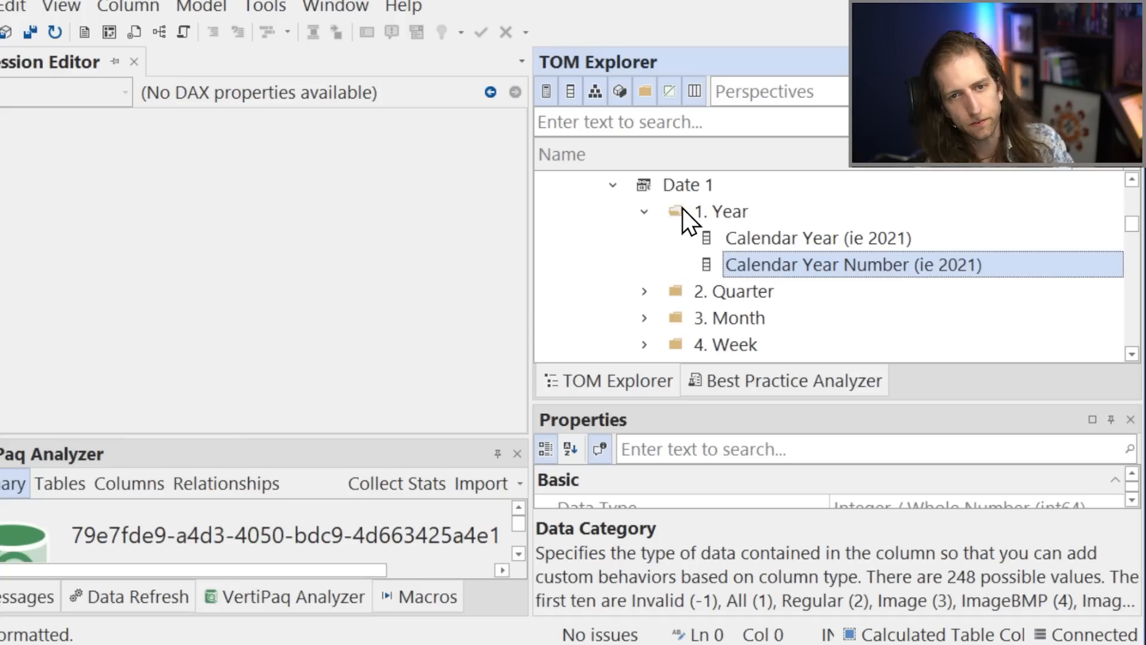
Compare the original Date table with the generated Date 1 table and its 1. Year folder.
{"action": "scroll", "coordinate": [704, 227], "scroll_direction": "up", "scroll_amount": 1}
{"action": "mouse_move", "coordinate": [768, 251]}
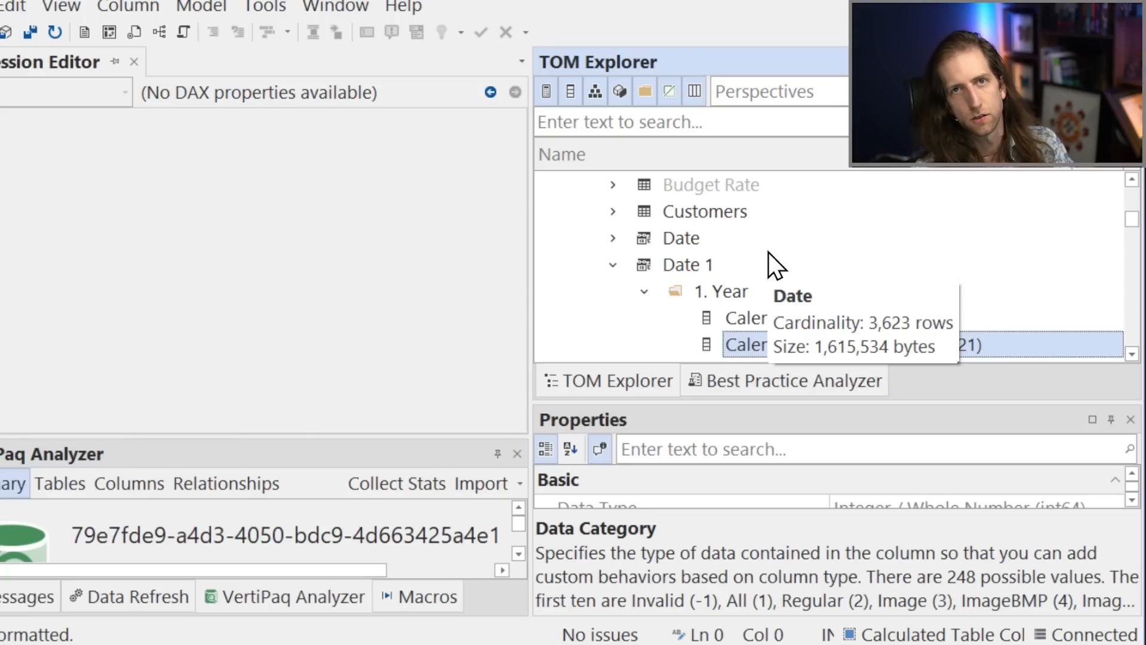
{"action": "left_click", "coordinate": [768, 252]}
{"action": "left_click", "coordinate": [776, 266]}
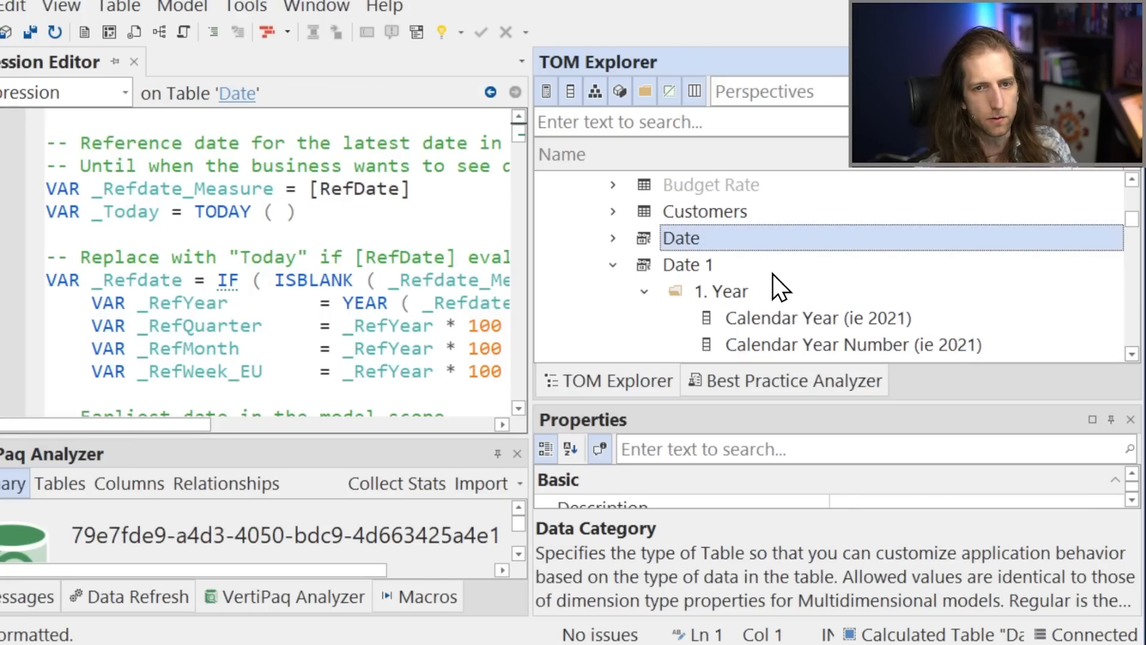
{"action": "left_click", "coordinate": [782, 293]}
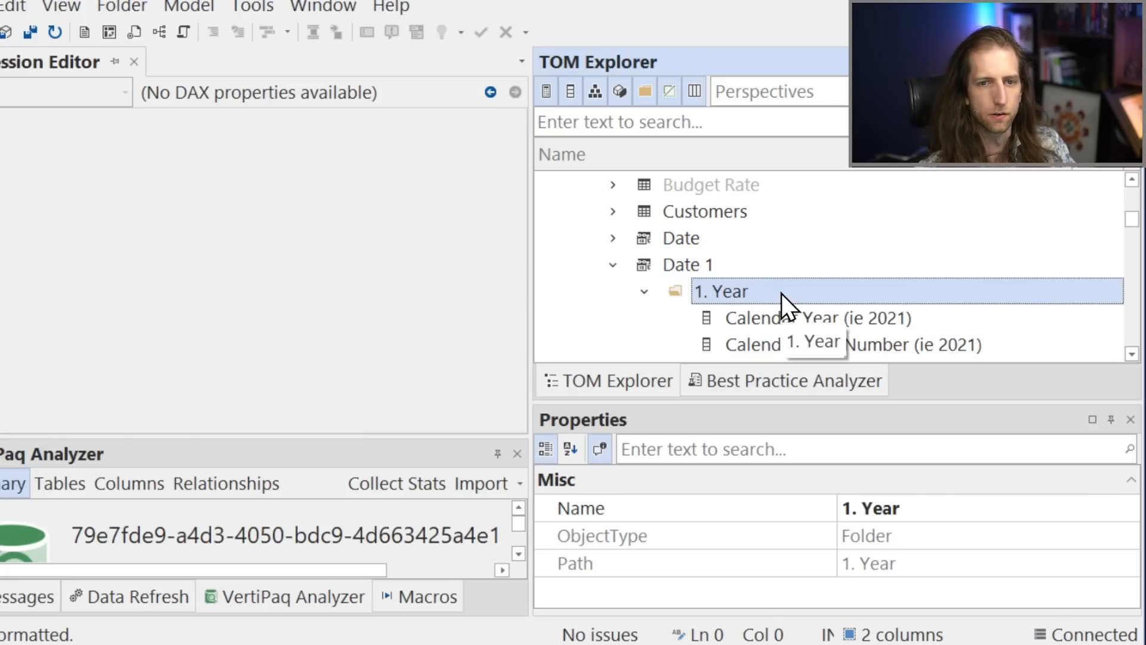
Undo the creation of the Date 1 table and check the table list.
{"action": "key", "text": "ctrl+z"}
{"action": "scroll", "coordinate": [764, 304], "scroll_direction": "down", "scroll_amount": 3}
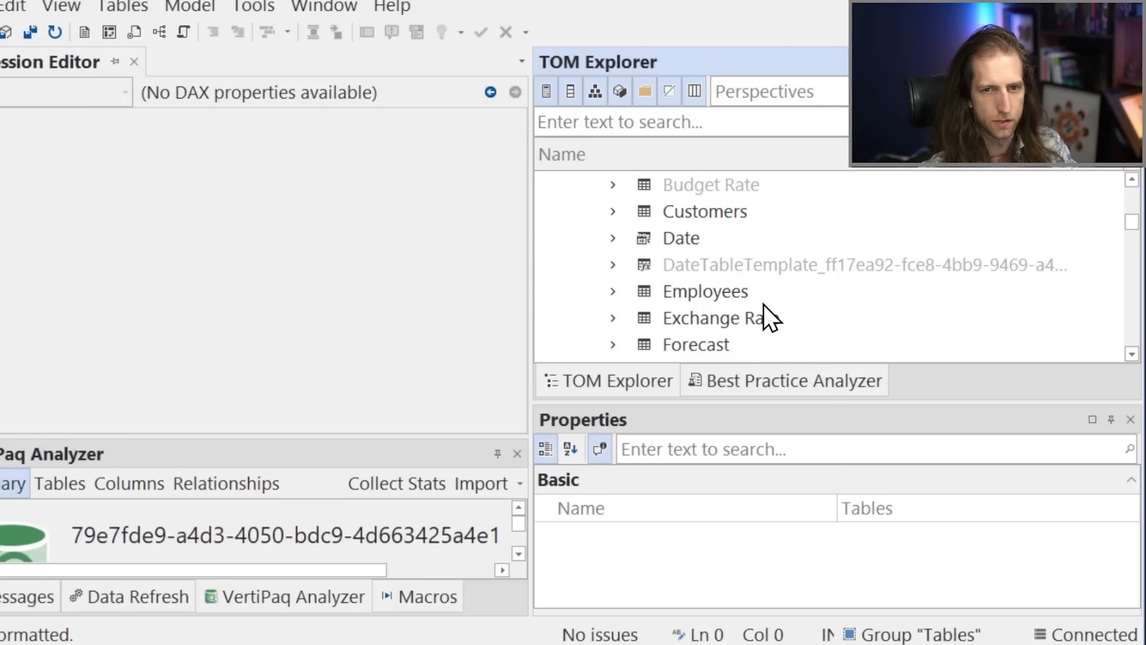
{"action": "scroll", "coordinate": [769, 318], "scroll_direction": "up", "scroll_amount": 3}
Delete all five measures, from # Accounts through Sales Forecast, in the __Demo Measures table.
{"action": "left_click", "coordinate": [615, 238]}
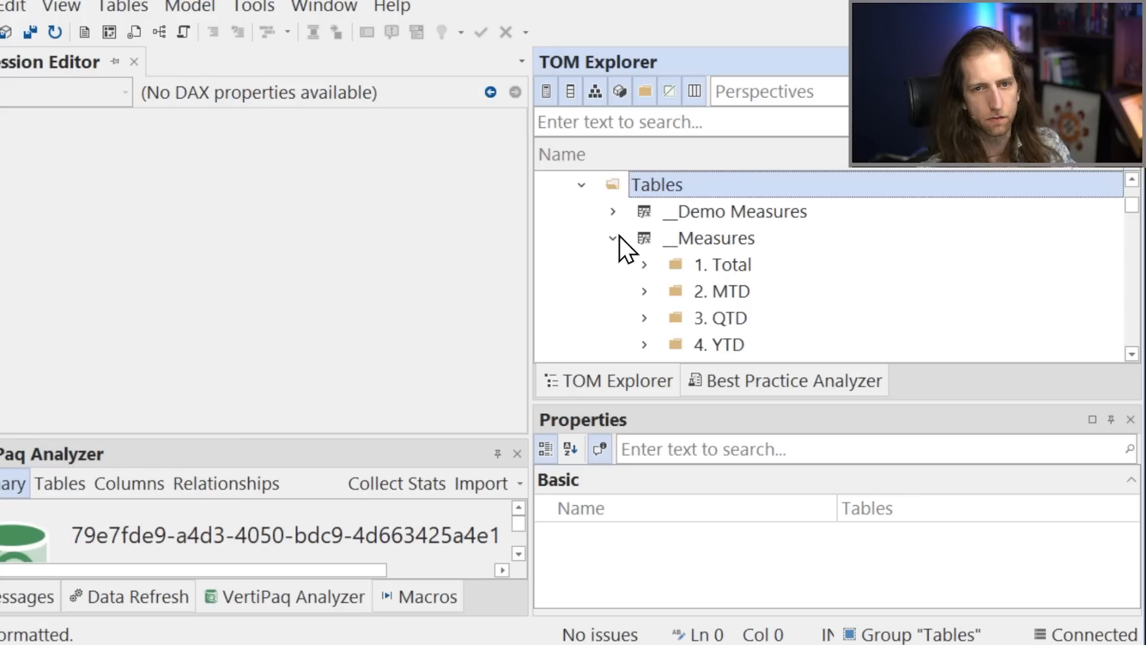
{"action": "left_click", "coordinate": [614, 213]}
{"action": "left_click", "coordinate": [740, 243]}
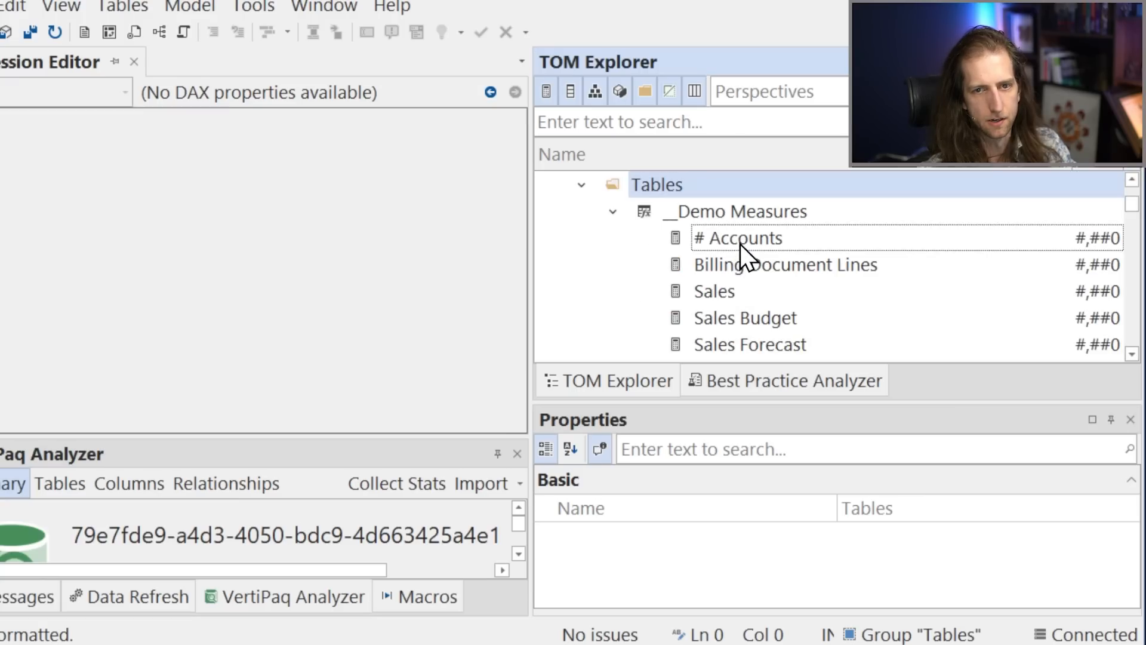
{"action": "scroll", "coordinate": [751, 301], "scroll_direction": "down", "scroll_amount": 1}
{"action": "left_click", "coordinate": [762, 266], "text": "shift"}
{"action": "scroll", "coordinate": [650, 321], "scroll_direction": "up", "scroll_amount": 1}
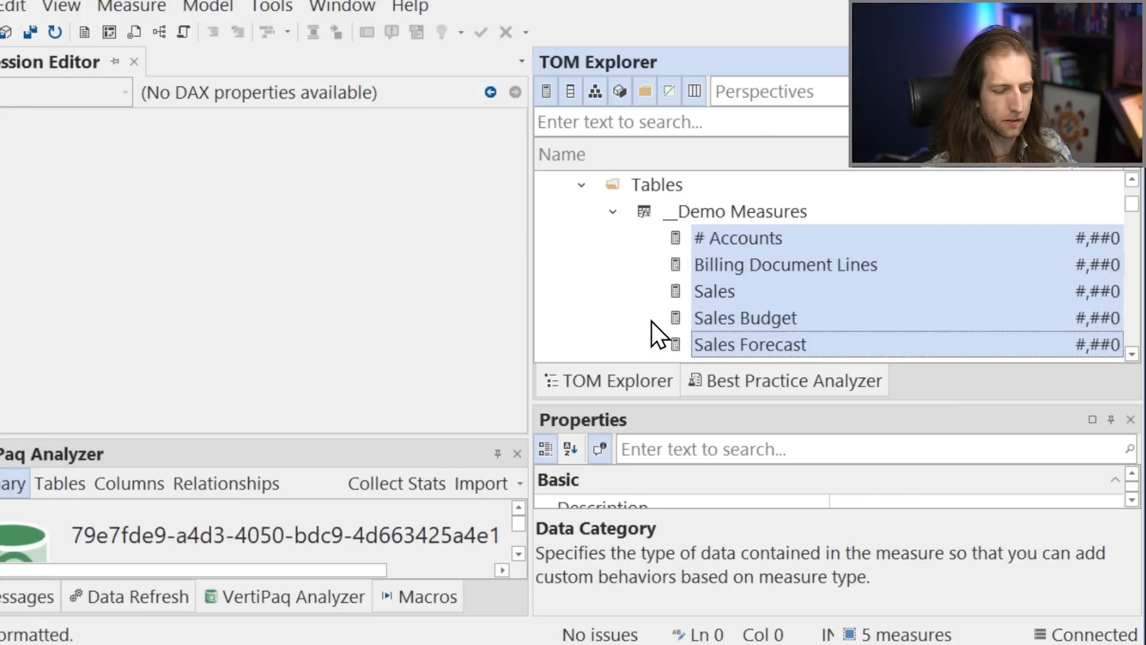
{"action": "key", "text": "Delete"}
{"action": "key", "text": "Return"}
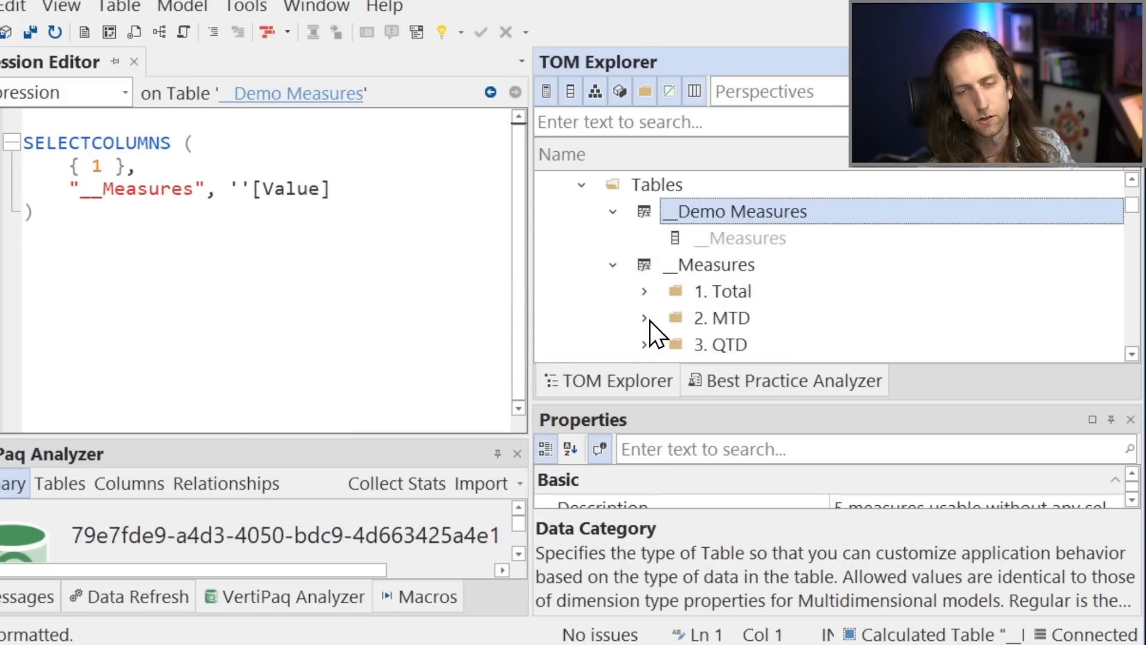
Undo the deletion of the demo measures and collapse the __Demo Measures and __Measures tables.
{"action": "key", "text": "ctrl+z"}
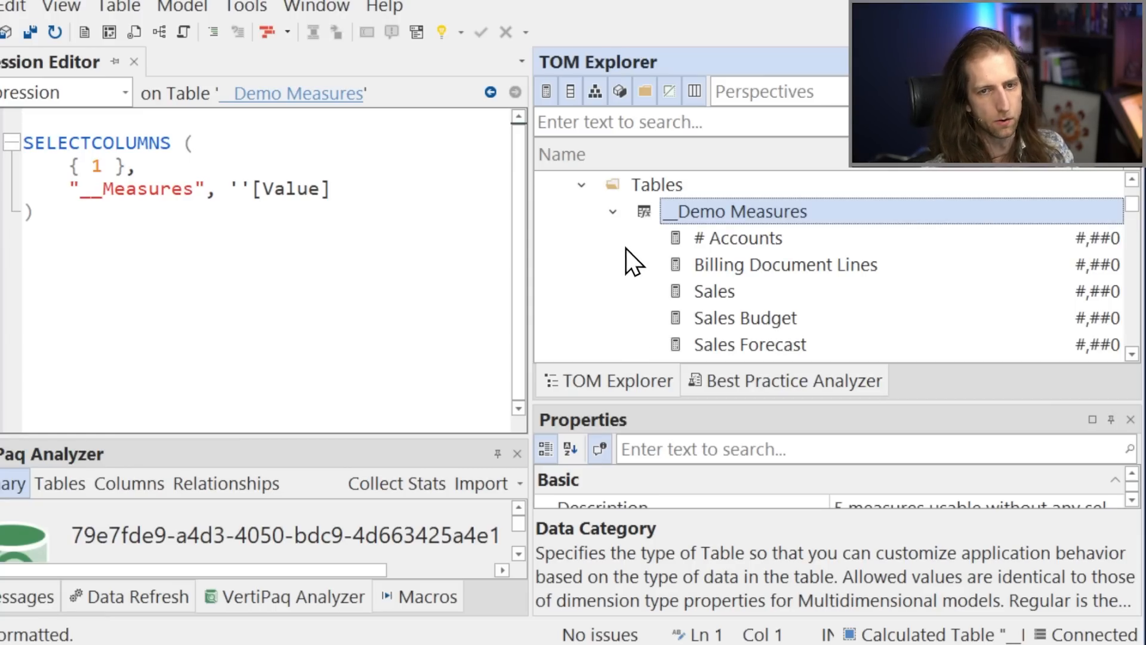
{"action": "left_click", "coordinate": [613, 211]}
{"action": "left_click", "coordinate": [613, 238]}
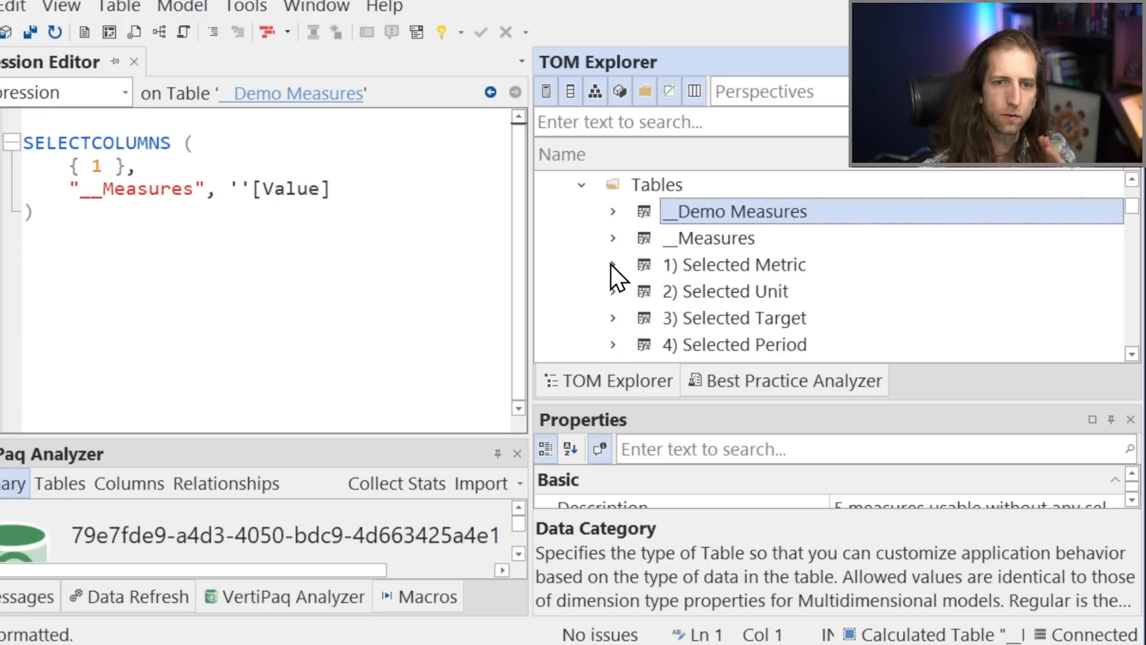
Look through the macro categories available for the SpaceParts model, including Fun.
{"action": "scroll", "coordinate": [618, 271], "scroll_direction": "up", "scroll_amount": 1}
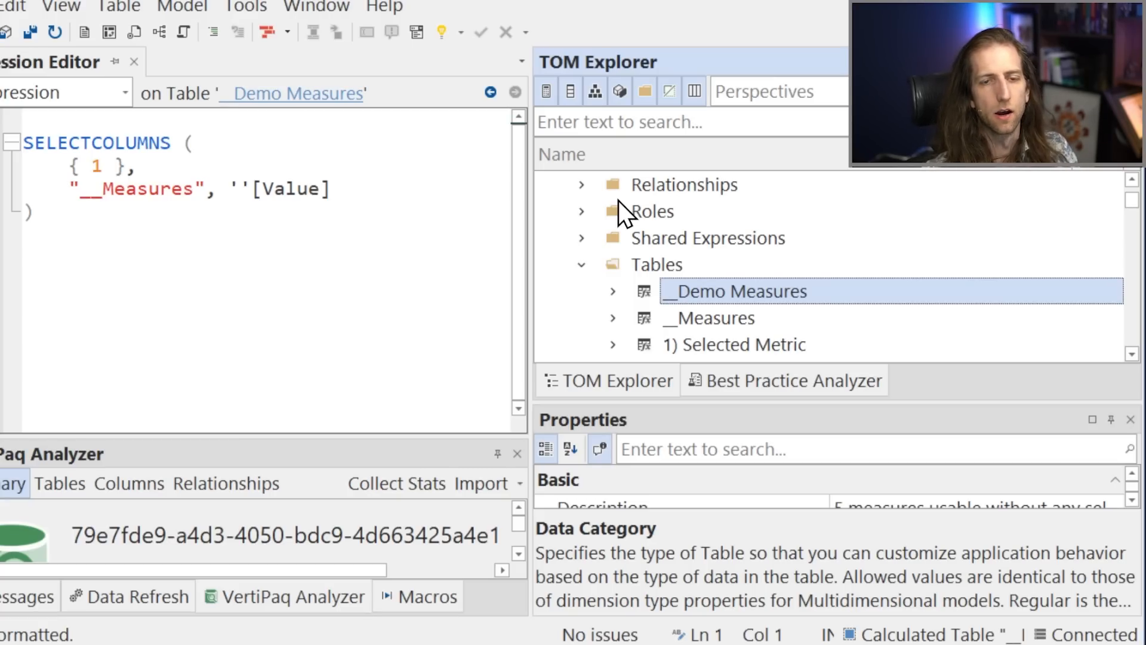
{"action": "scroll", "coordinate": [624, 252], "scroll_direction": "up", "scroll_amount": 1}
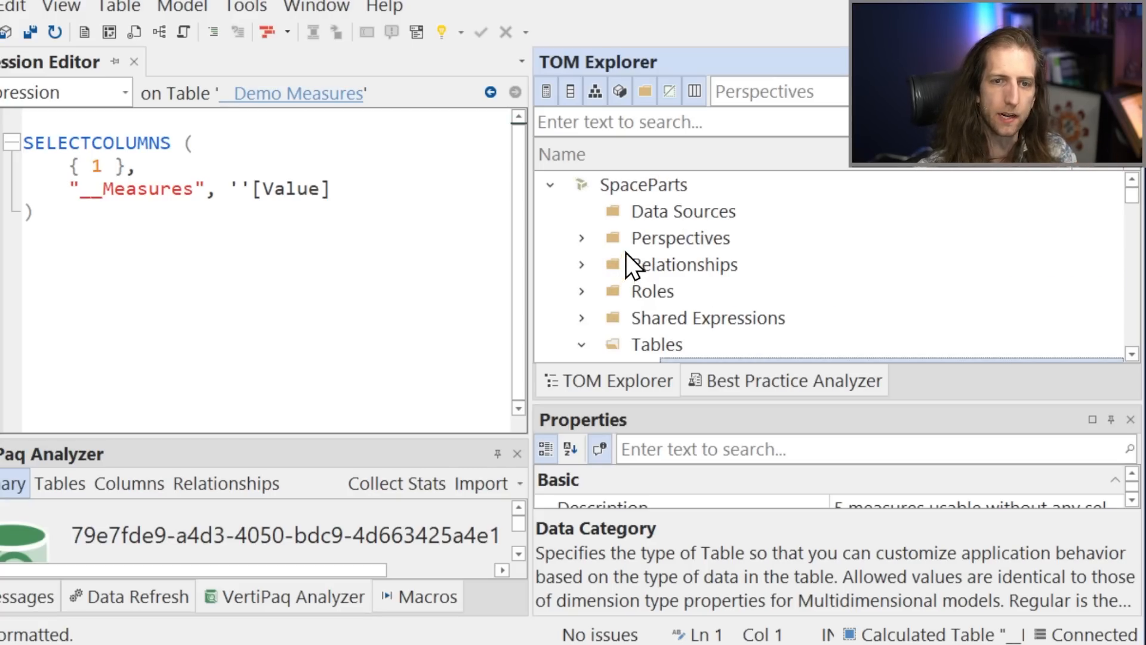
{"action": "right_click", "coordinate": [651, 191]}
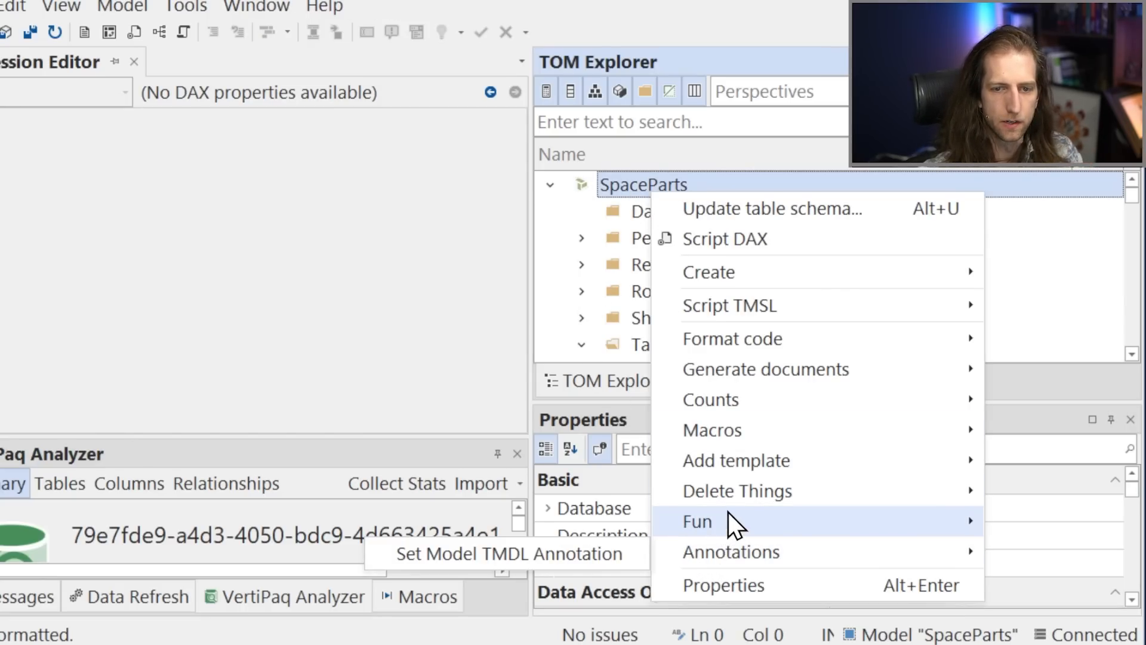
{"action": "scroll", "coordinate": [572, 305], "scroll_direction": "down", "scroll_amount": 1}
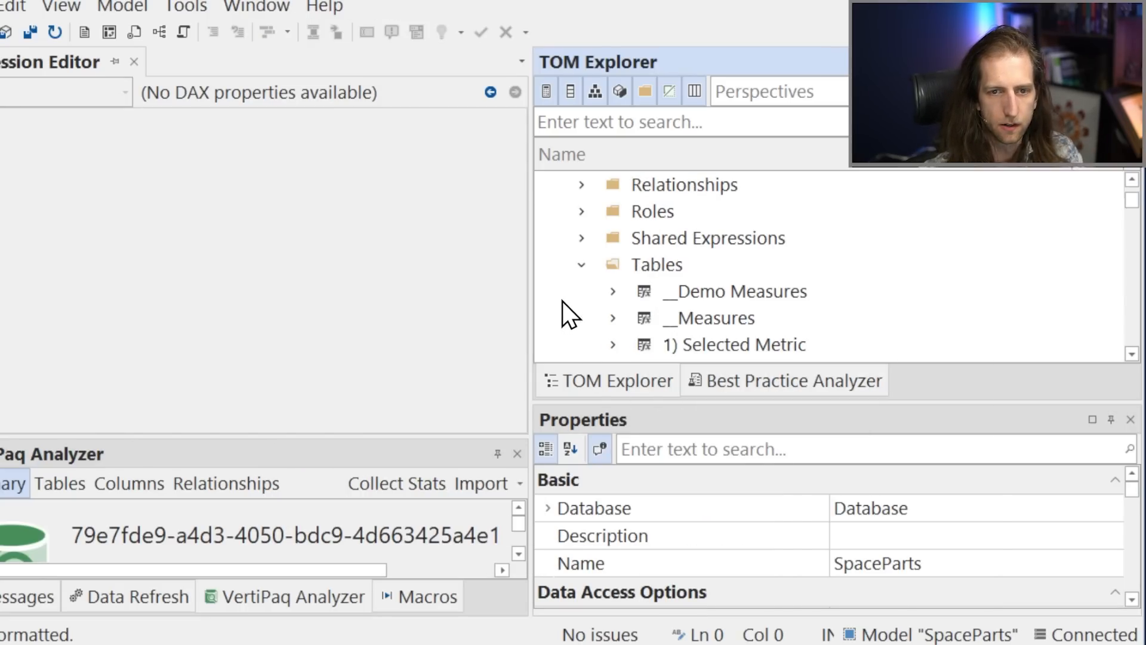
Look through the model's tables and expand the Measures and 3. Managers folders of the Customers table.
{"action": "left_click", "coordinate": [613, 291]}
{"action": "scroll", "coordinate": [634, 305], "scroll_direction": "down", "scroll_amount": 2}
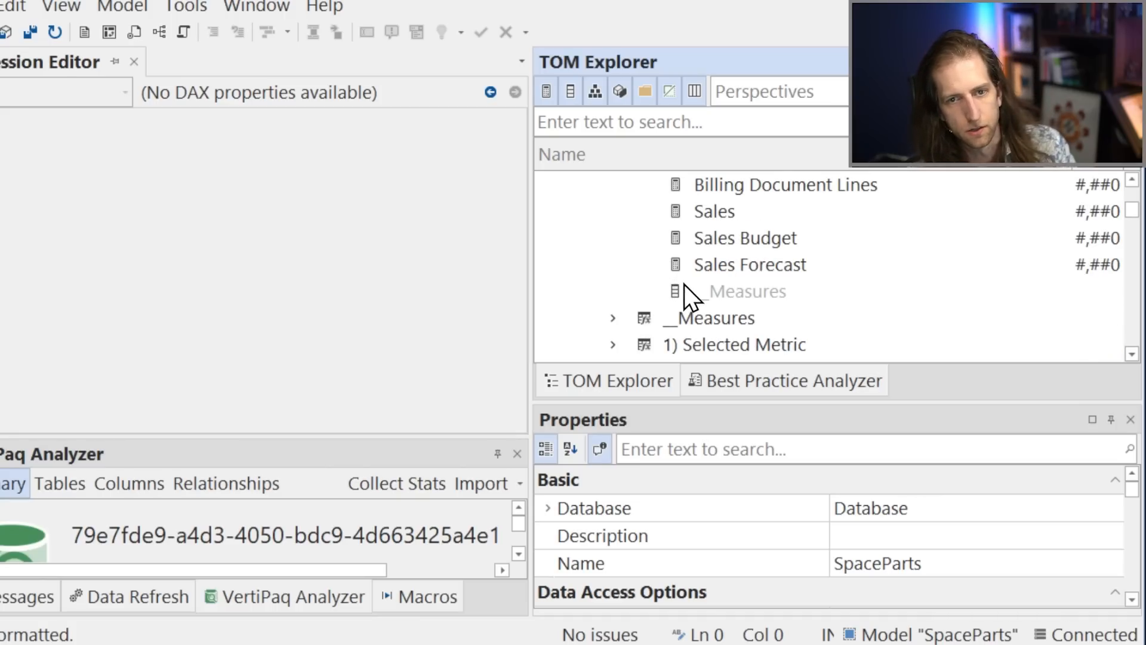
{"action": "scroll", "coordinate": [656, 298], "scroll_direction": "down", "scroll_amount": 1}
{"action": "scroll", "coordinate": [623, 307], "scroll_direction": "down", "scroll_amount": 2}
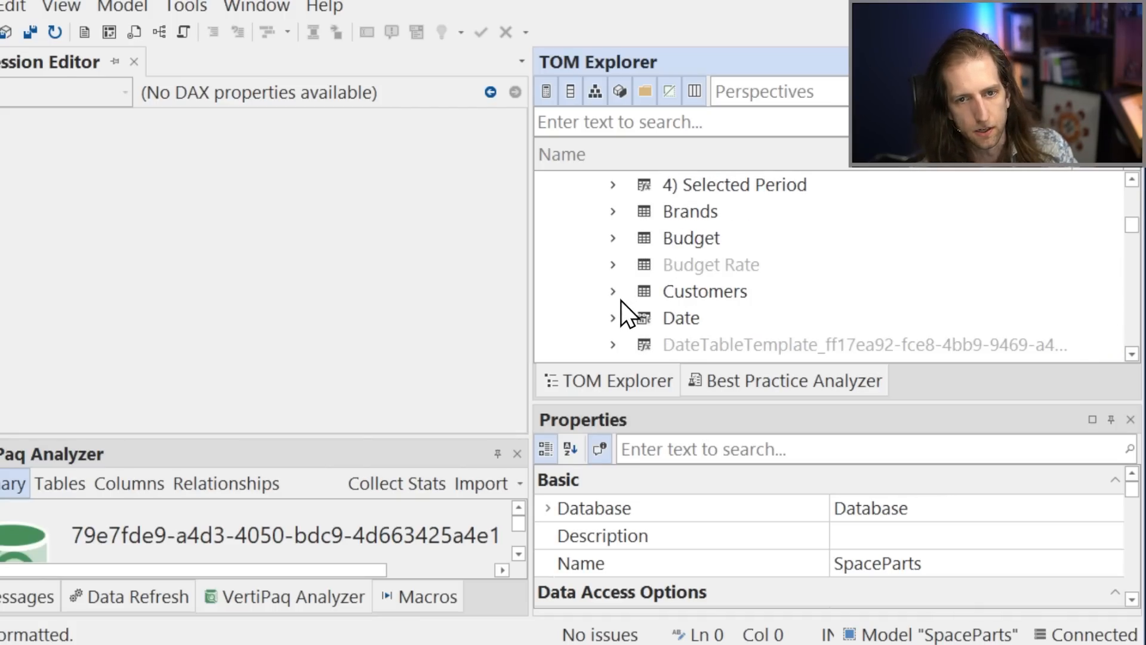
{"action": "left_click", "coordinate": [613, 212]}
{"action": "scroll", "coordinate": [632, 316], "scroll_direction": "down", "scroll_amount": 2}
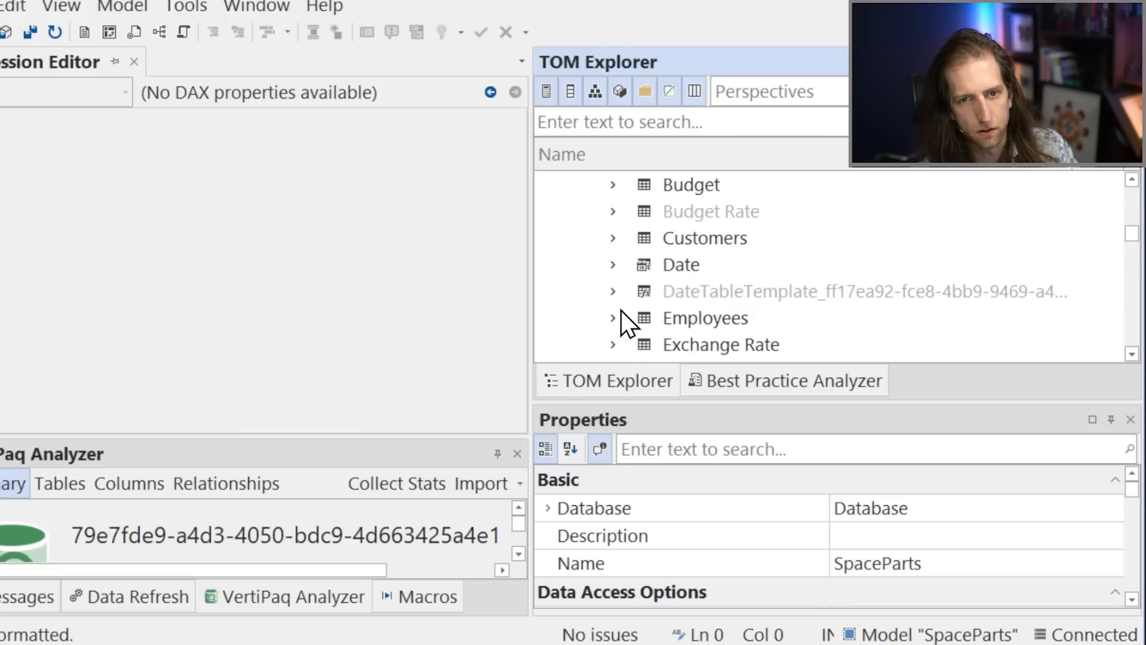
{"action": "left_click", "coordinate": [613, 238]}
{"action": "scroll", "coordinate": [633, 302], "scroll_direction": "down", "scroll_amount": 1}
{"action": "left_click", "coordinate": [644, 318]}
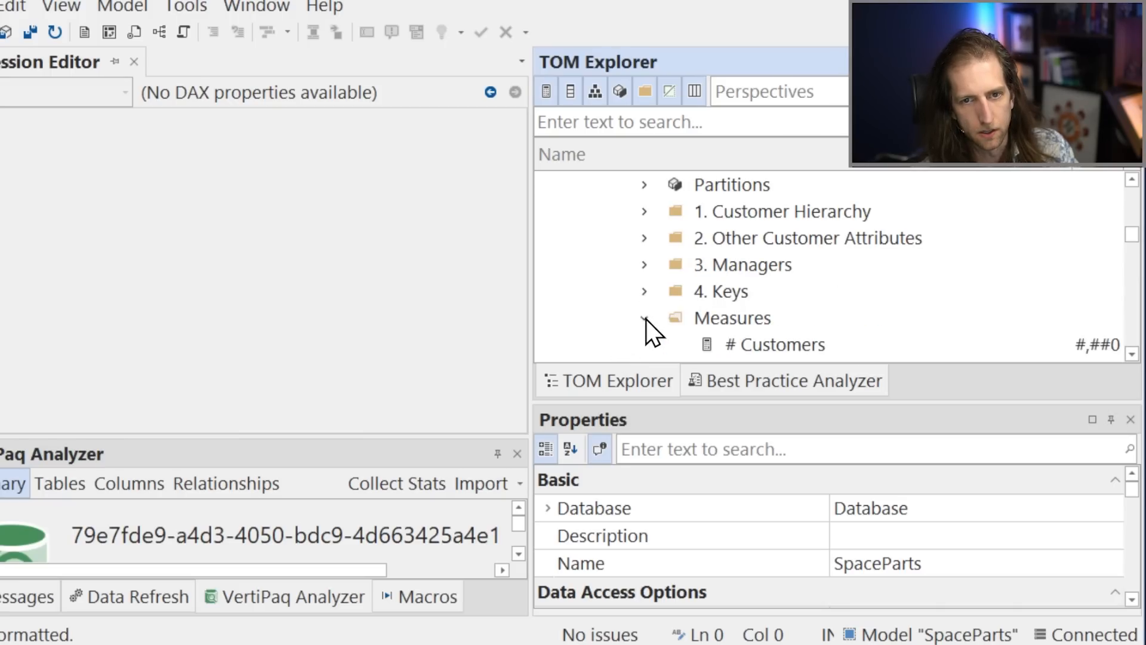
{"action": "left_click", "coordinate": [644, 266]}
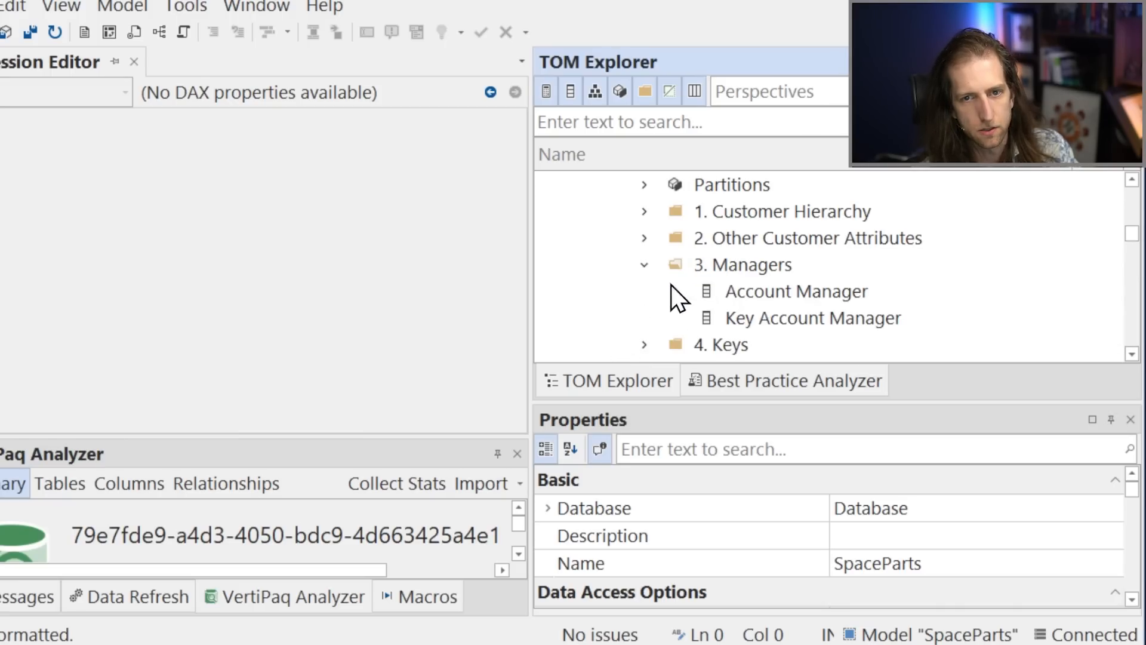
Run Claude's Generate Descriptions macro on the Account Manager and Key Account Manager columns and the # Customers and # Key Accounts measures.
{"action": "left_click", "coordinate": [720, 292]}
{"action": "scroll", "coordinate": [693, 310], "scroll_direction": "down", "scroll_amount": 1}
{"action": "left_click", "coordinate": [773, 346], "text": "ctrl"}
{"action": "left_click", "coordinate": [776, 318], "text": "ctrl"}
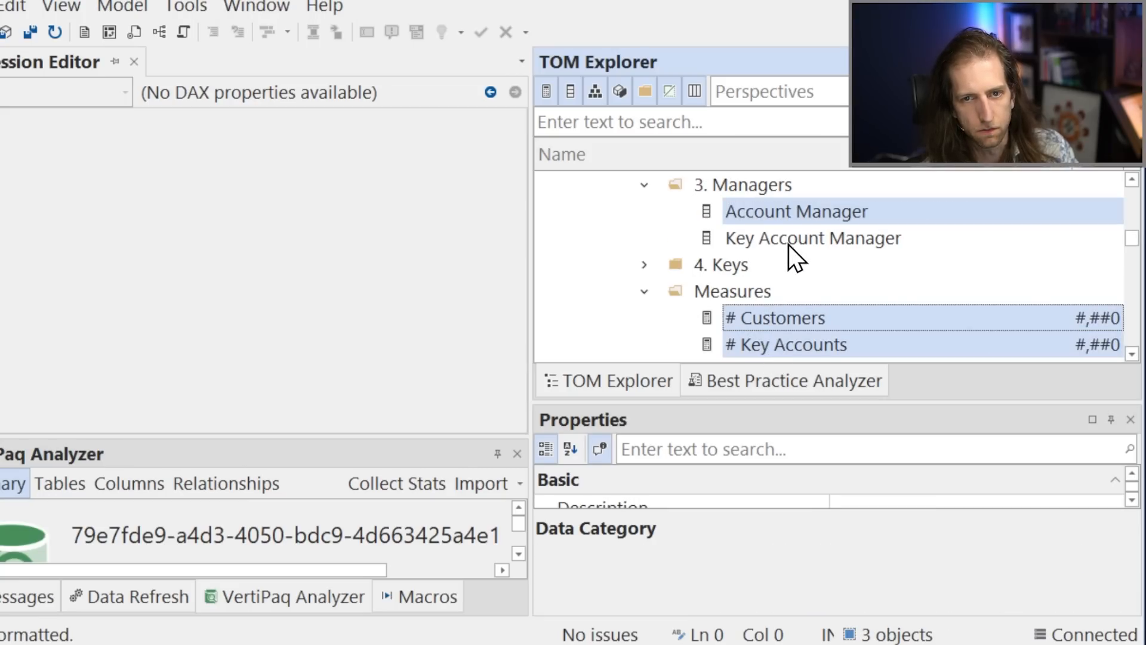
{"action": "left_click", "coordinate": [767, 237], "text": "ctrl"}
{"action": "right_click", "coordinate": [757, 212]}
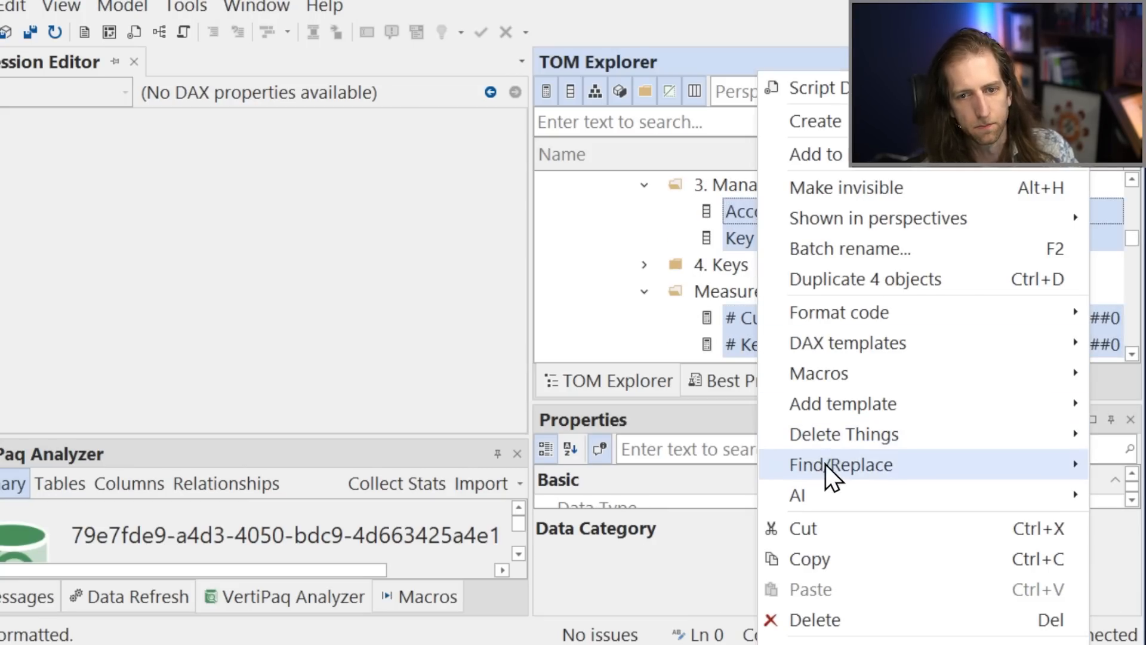
{"action": "mouse_move", "coordinate": [812, 493]}
{"action": "mouse_move", "coordinate": [725, 493]}
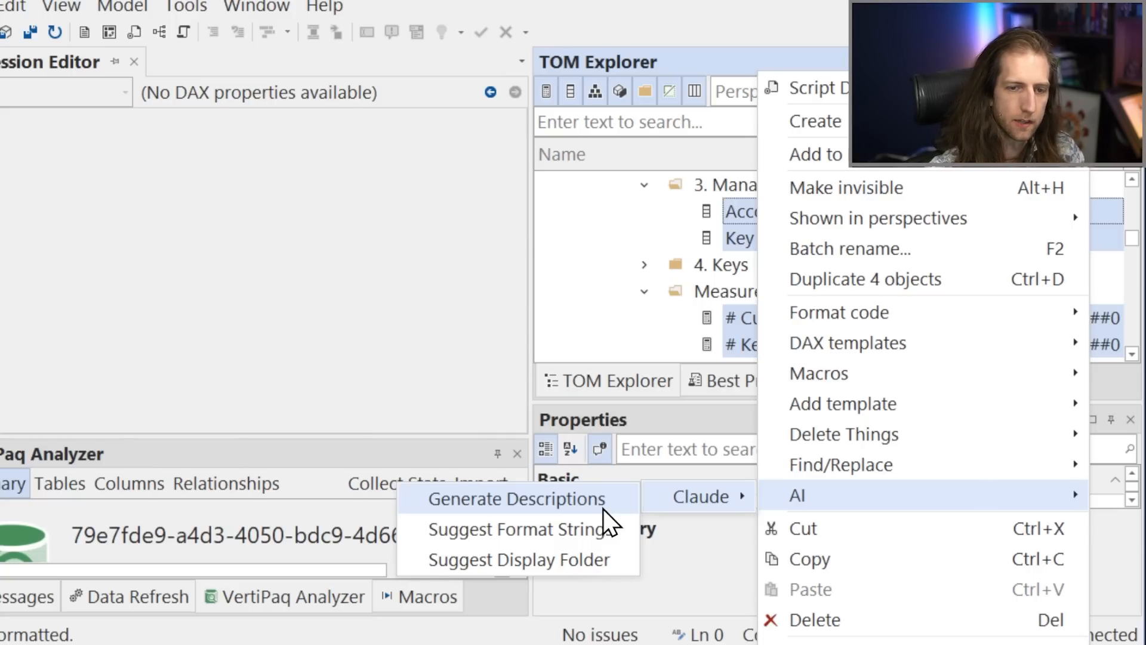
{"action": "left_click", "coordinate": [603, 509]}
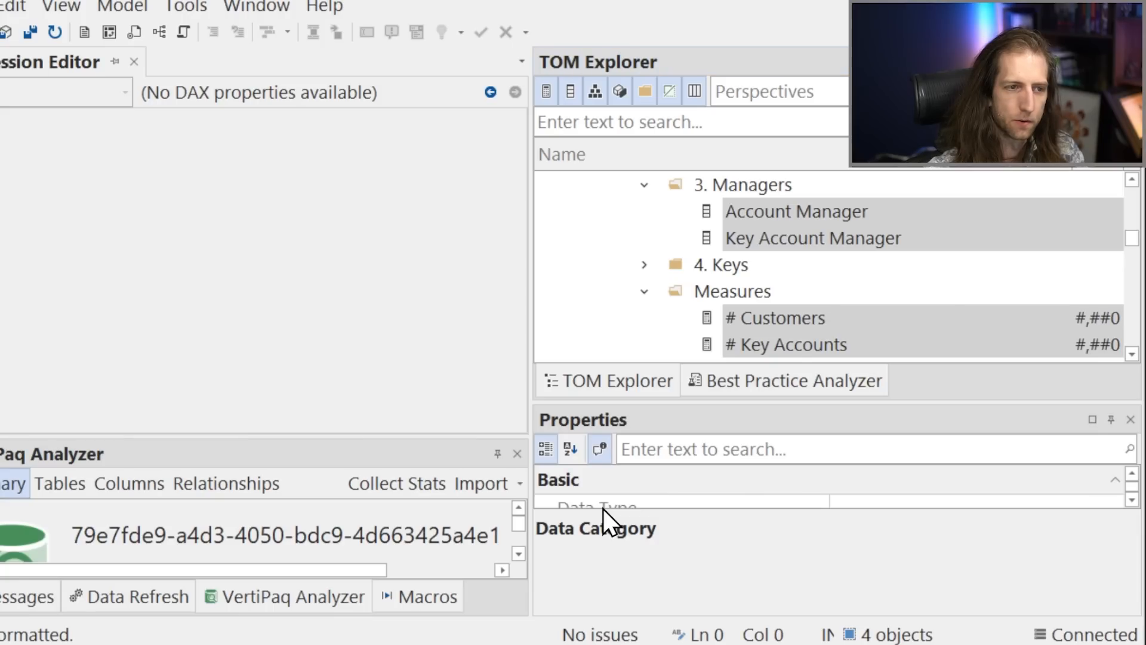
{"action": "left_click_drag", "start_coordinate": [341, 281], "coordinate": [570, 281]}
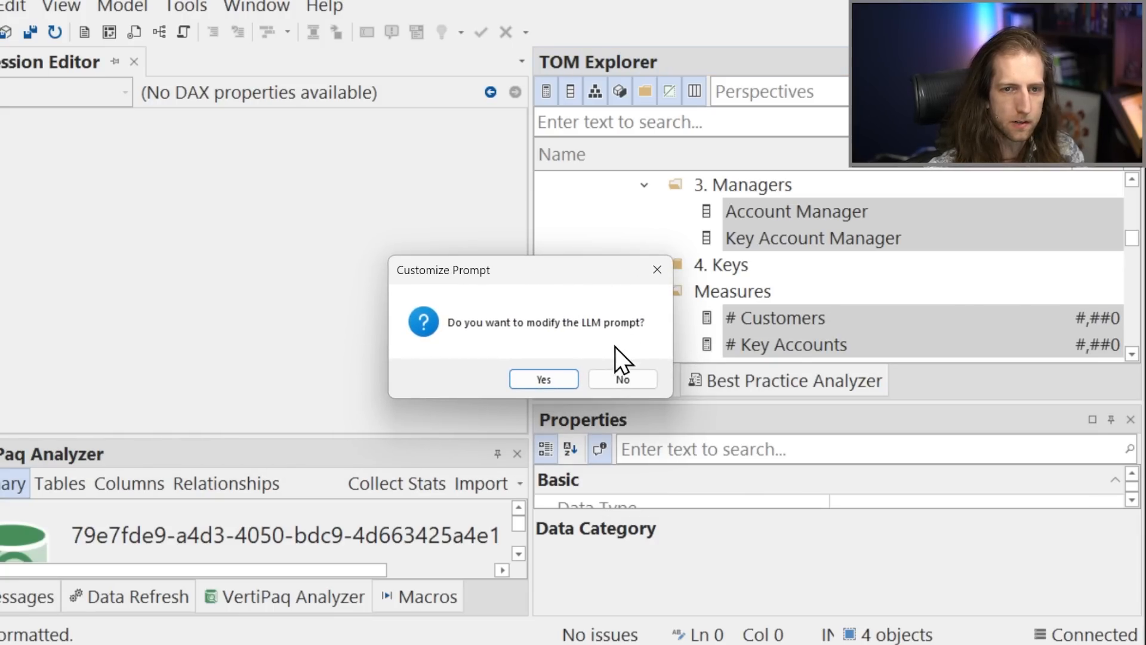
Choose to modify the LLM prompt and append "Make the description sound like a pirate." as a separate paragraph to the measure description prompt.
{"action": "left_click", "coordinate": [561, 385]}
{"action": "left_click_drag", "start_coordinate": [0, 52], "coordinate": [725, 55]}
{"action": "left_click", "coordinate": [780, 157]}
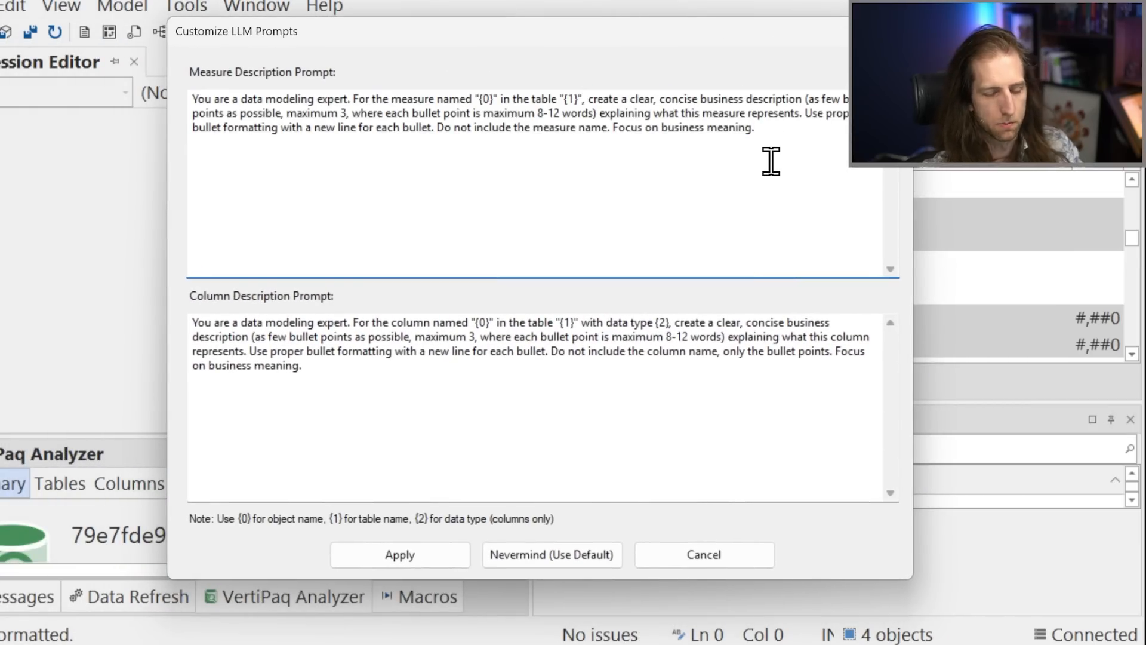
{"action": "key", "text": "Return"}
{"action": "key", "text": "Return"}
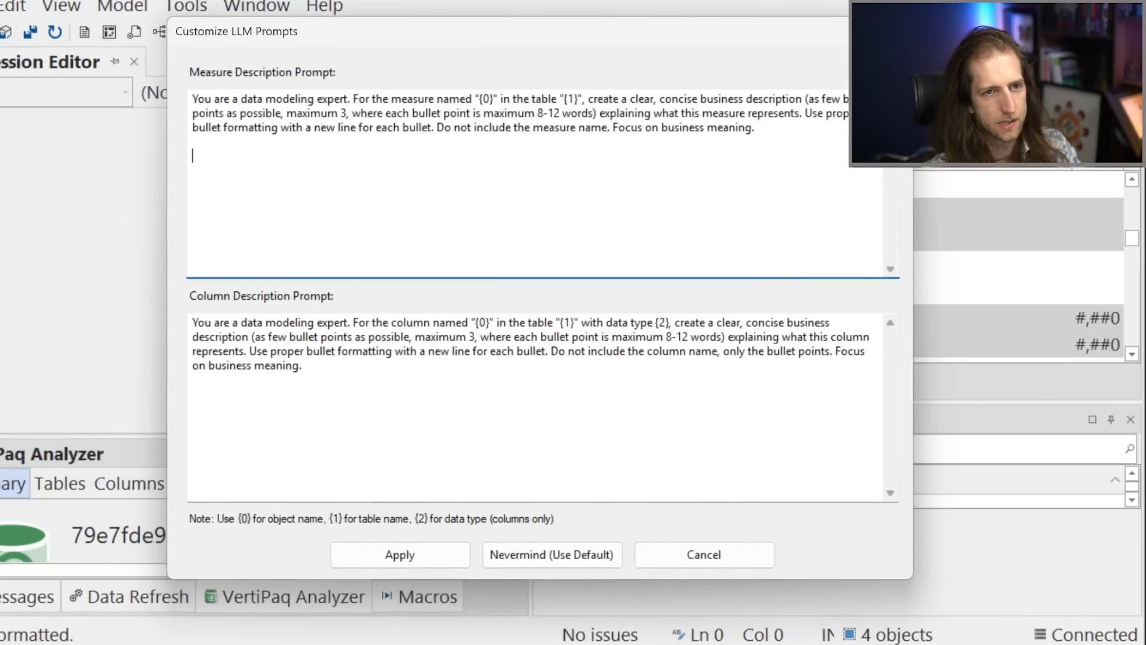
{"action": "type", "text": "Make the d"}
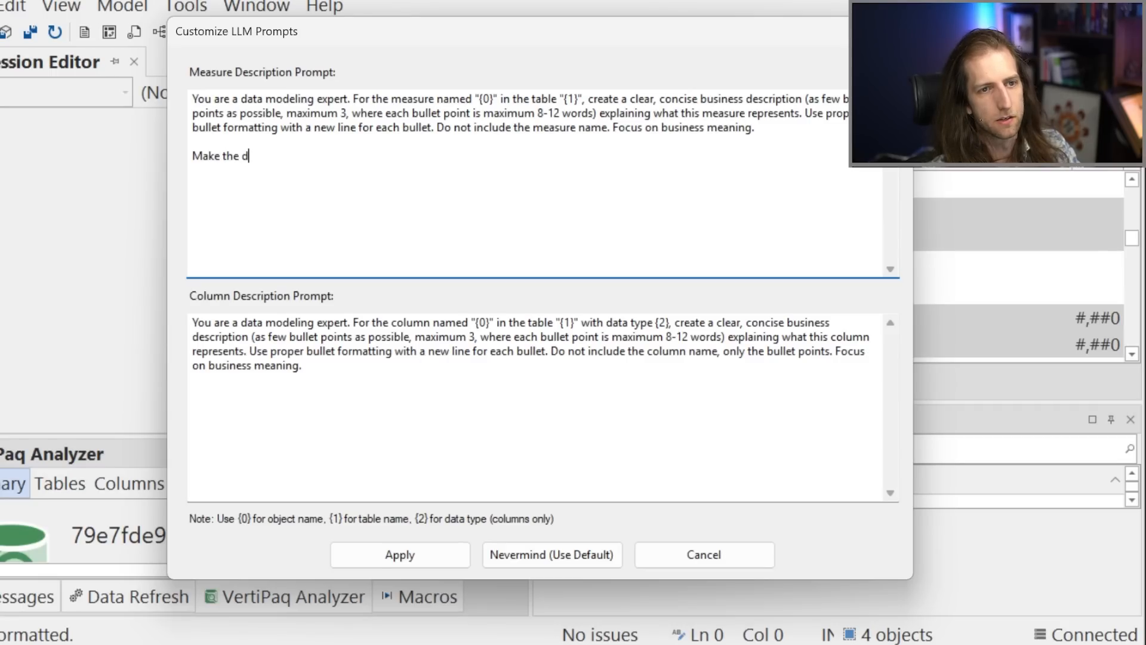
{"action": "type", "text": "escription sound like "}
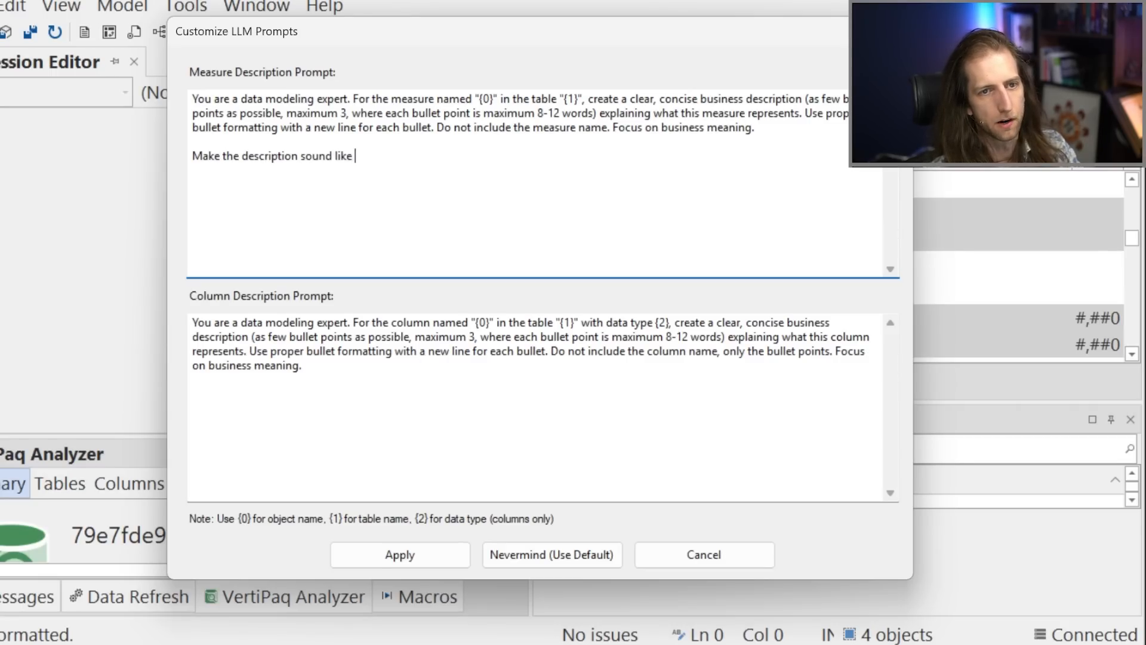
{"action": "type", "text": "a pirate."}
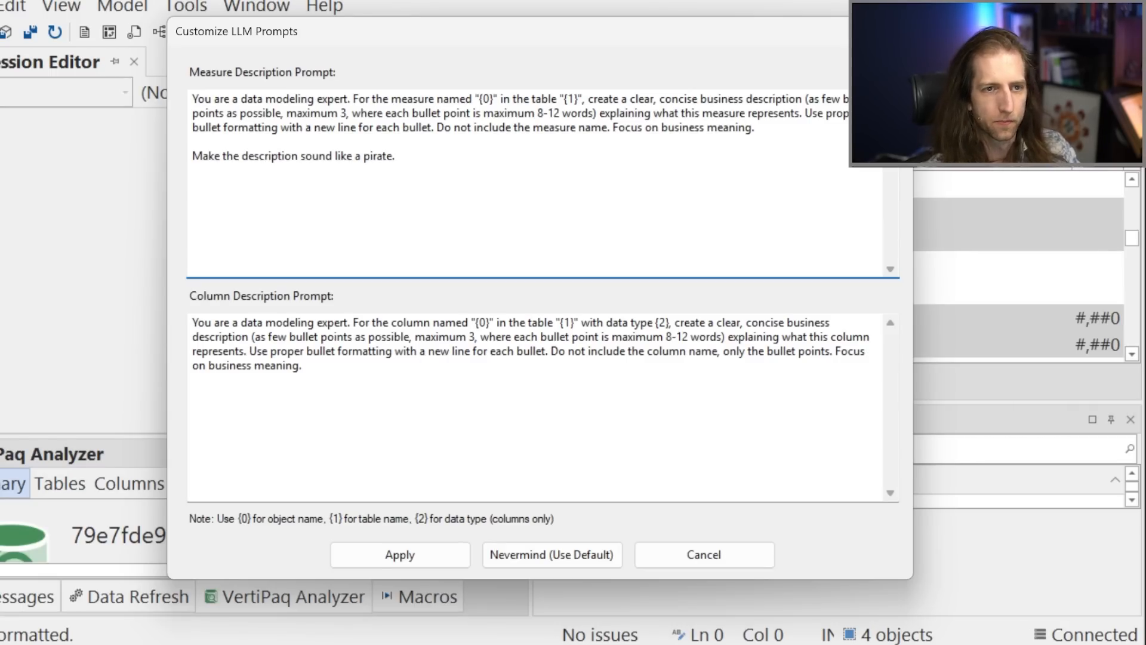
Add the same pirate sentence as a separate paragraph to the column description prompt and apply the customized prompts.
{"action": "triple_click", "coordinate": [768, 162]}
{"action": "key", "text": "ctrl+c"}
{"action": "left_click", "coordinate": [606, 404]}
{"action": "key", "text": "Return"}
{"action": "key", "text": "Return"}
{"action": "key", "text": "Return"}
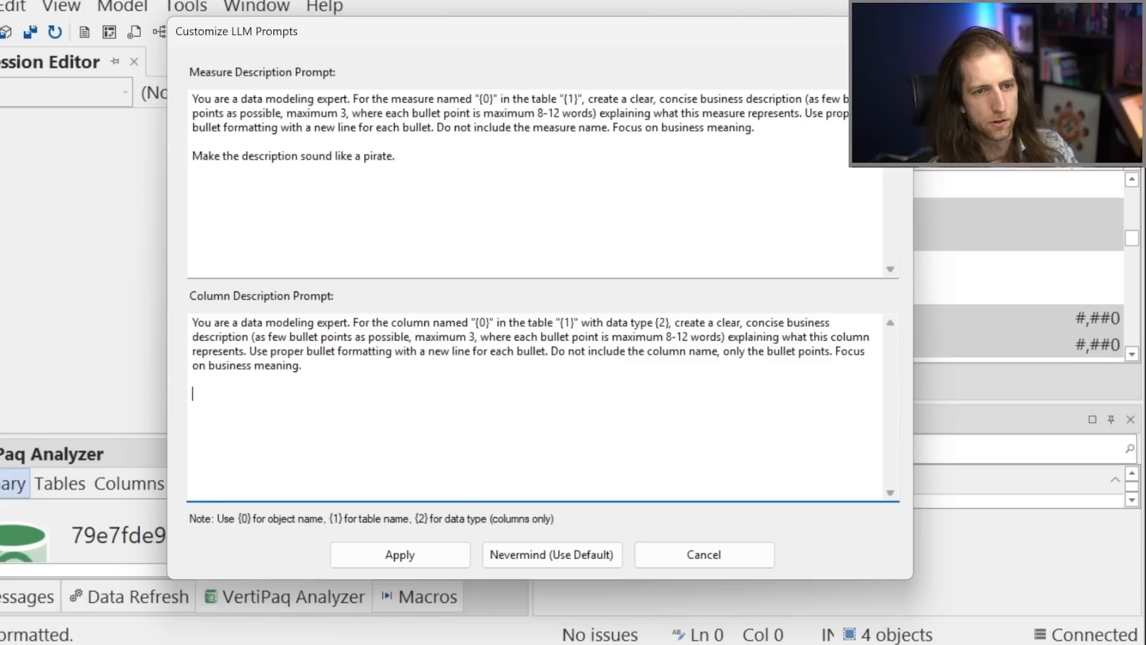
{"action": "key", "text": "ctrl+v"}
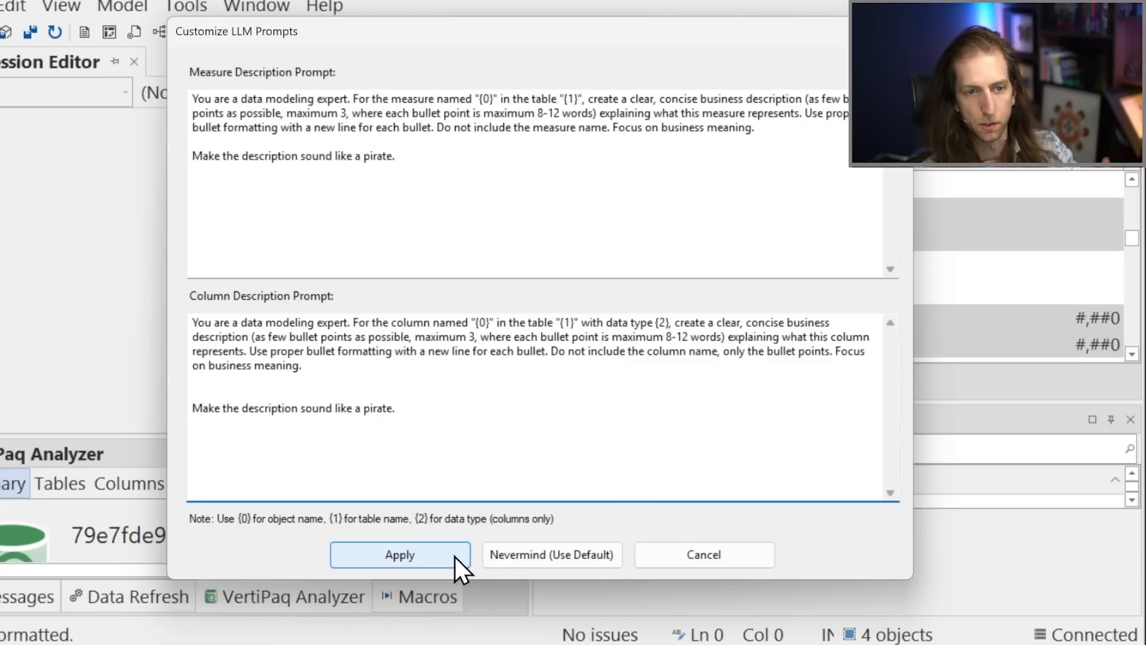
{"action": "left_click", "coordinate": [411, 389]}
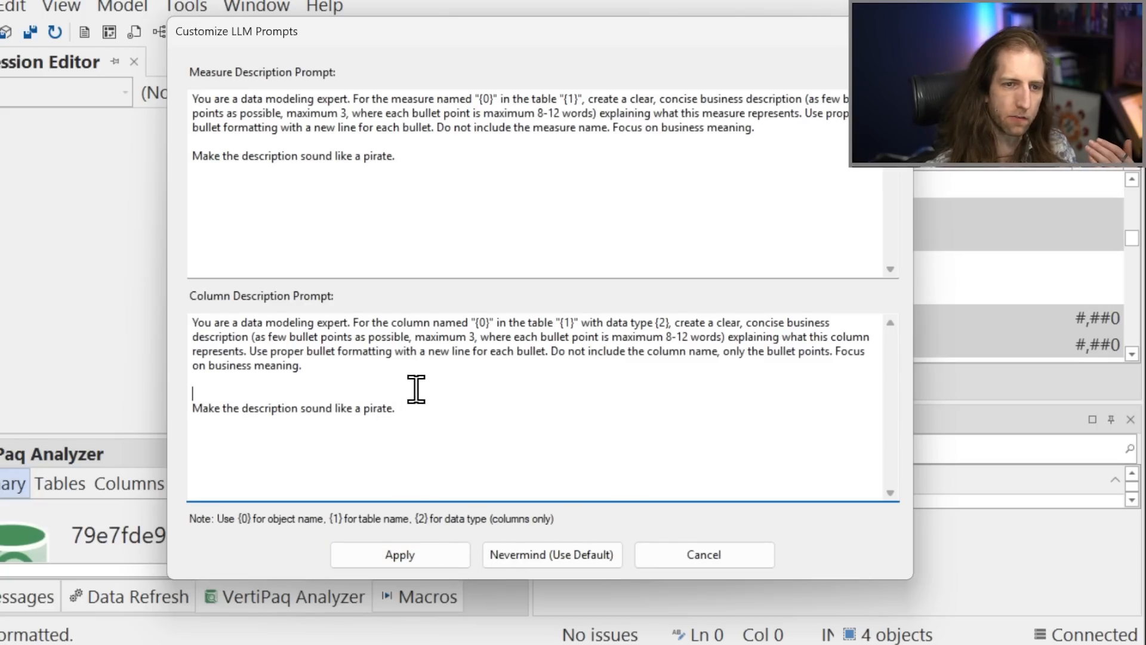
{"action": "key", "text": "BackSpace"}
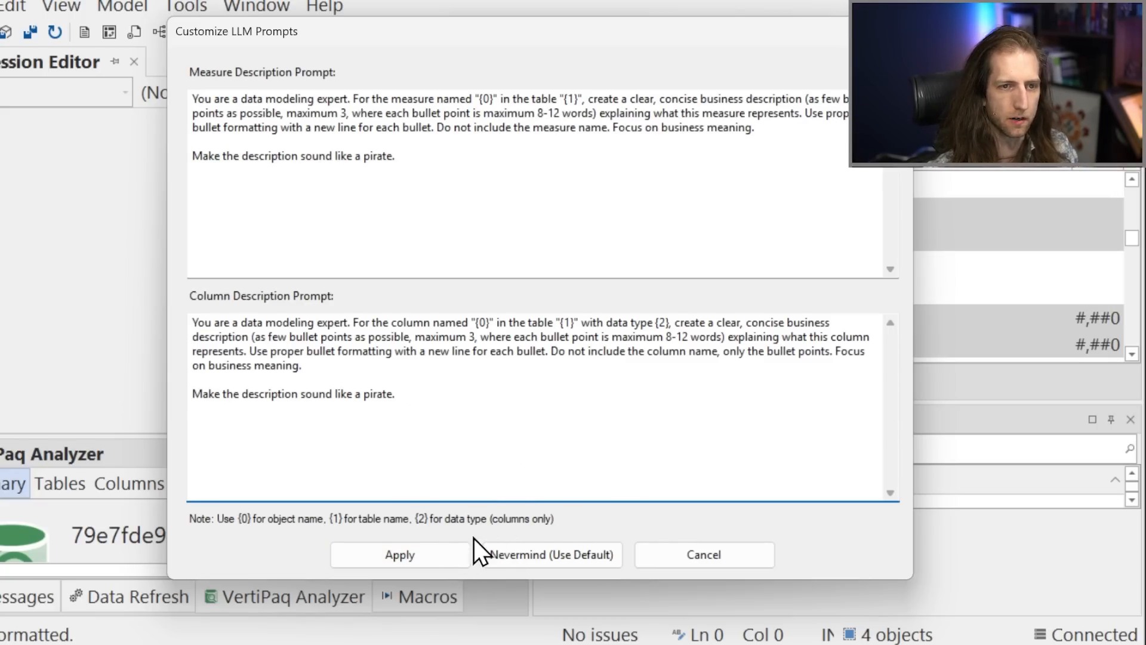
{"action": "left_click", "coordinate": [432, 561]}
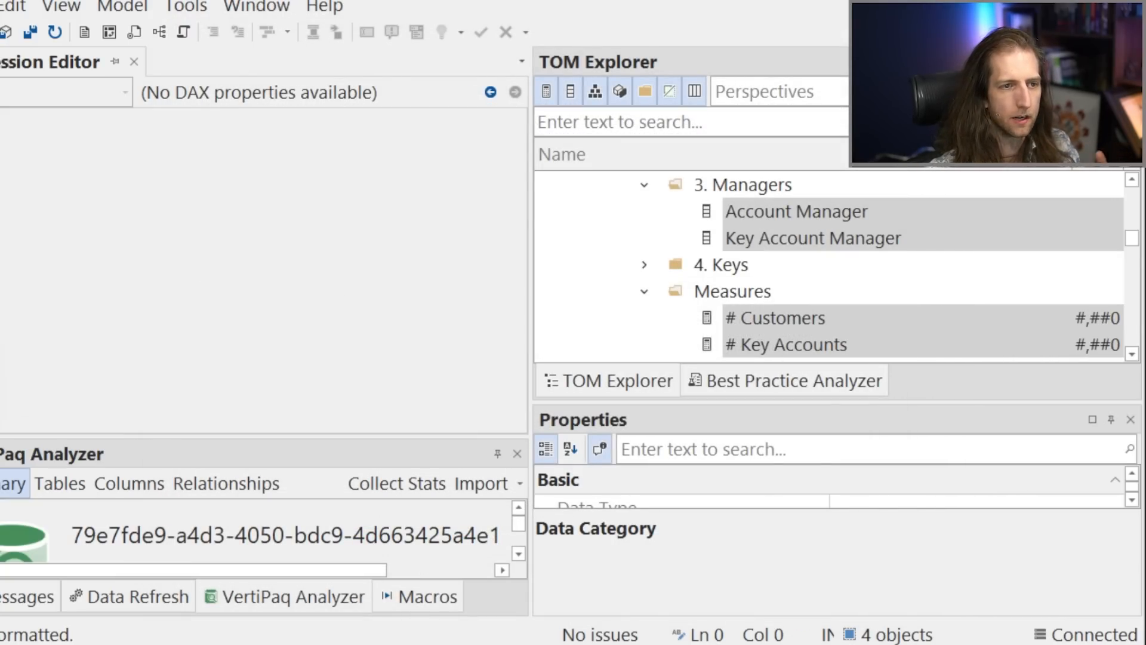
Generate a description for the # Key Accounts measure, review the proposed text, and cancel the operation without accepting it.
{"action": "left_click_drag", "start_coordinate": [418, 256], "coordinate": [491, 243]}
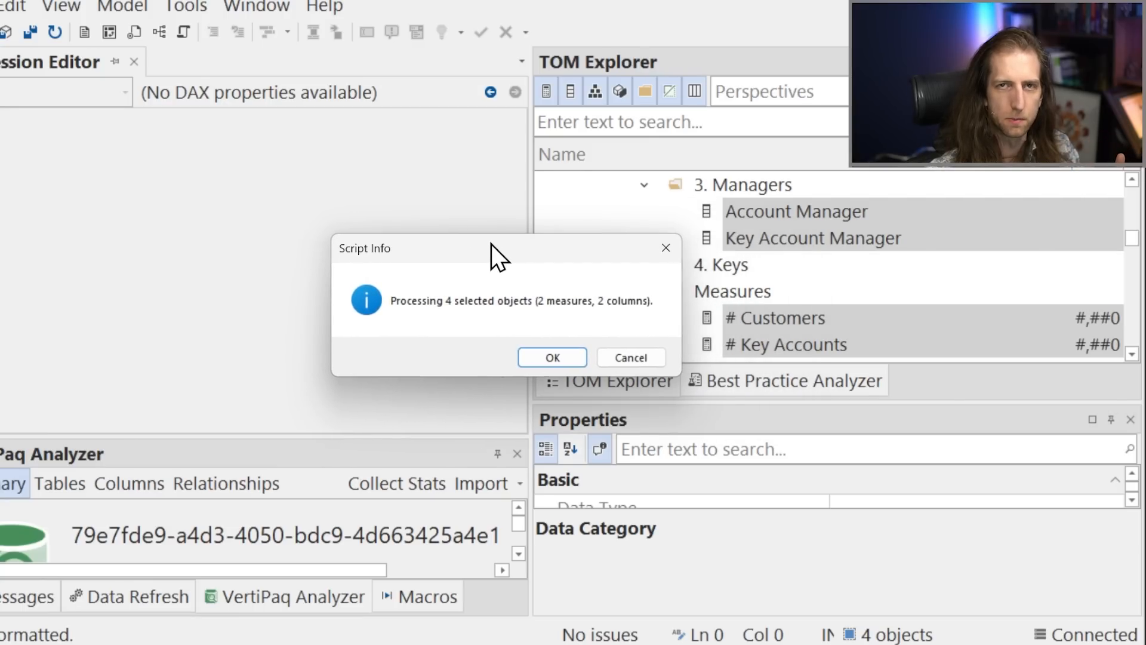
{"action": "left_click", "coordinate": [561, 354]}
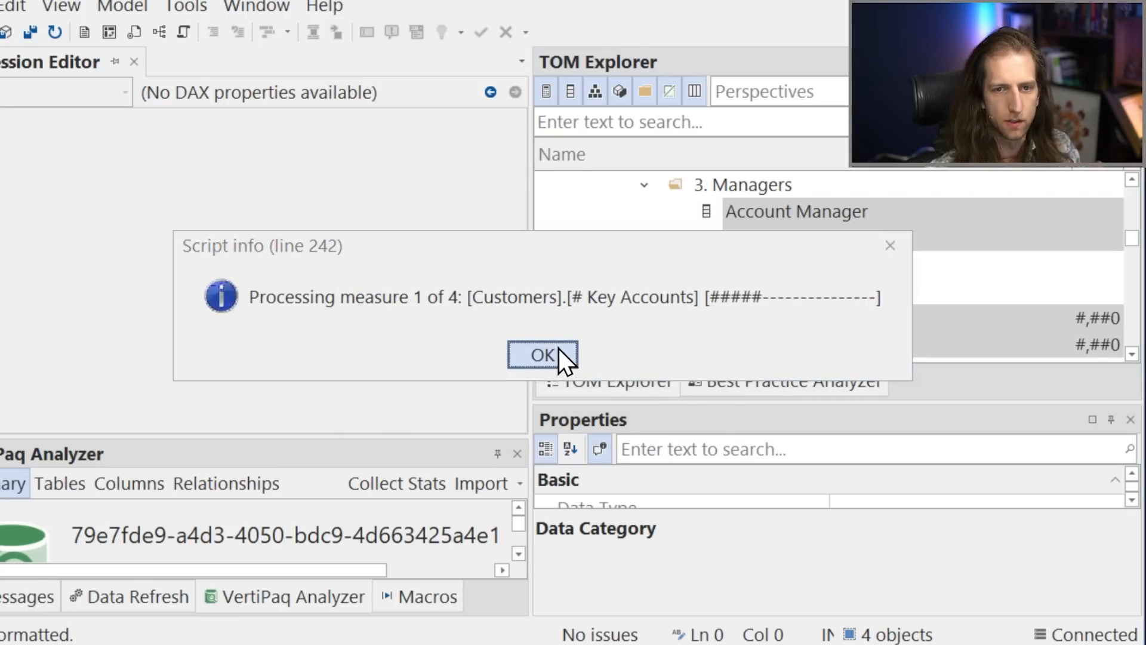
{"action": "left_click", "coordinate": [559, 352]}
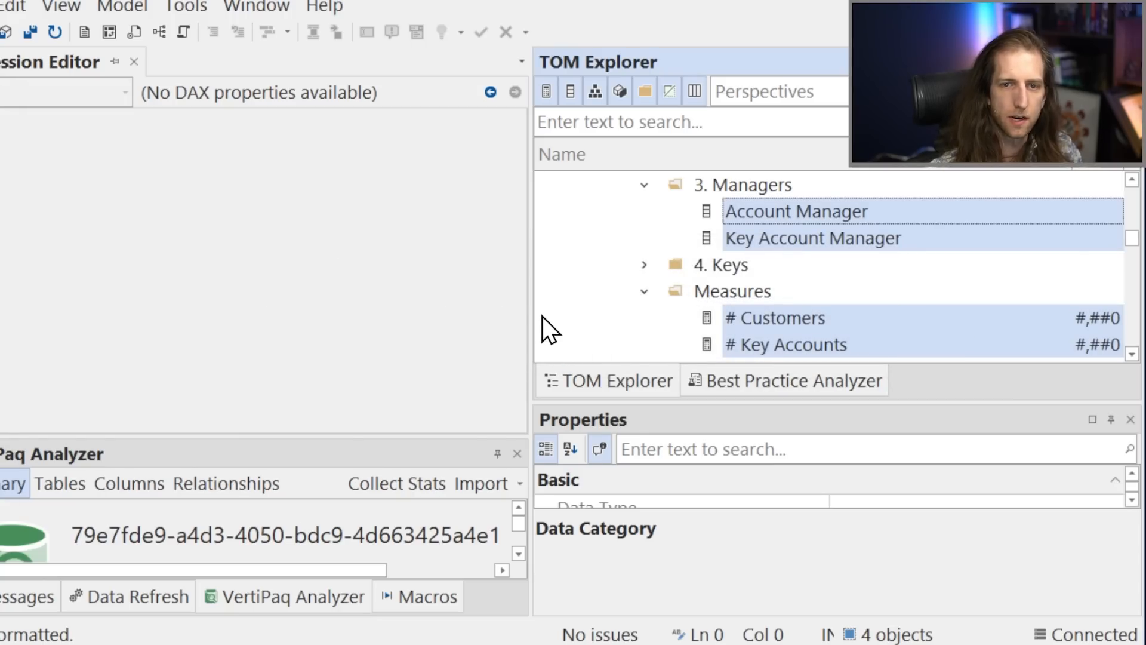
{"action": "left_click_drag", "start_coordinate": [0, 77], "coordinate": [547, 66]}
{"action": "left_click", "coordinate": [359, 221]}
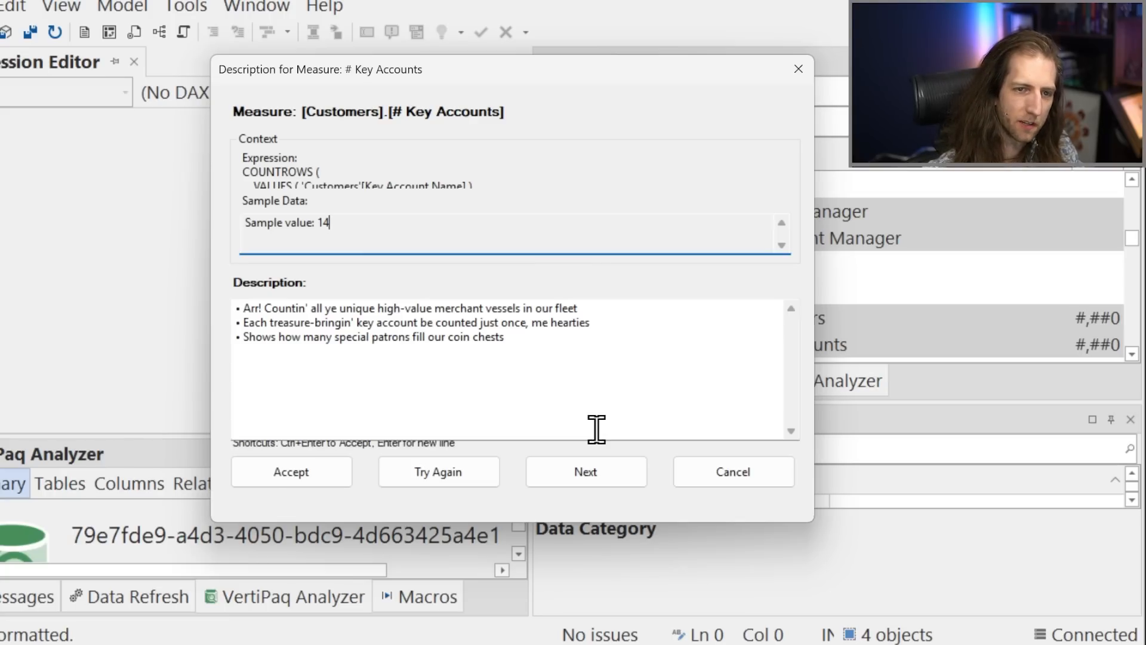
{"action": "left_click", "coordinate": [708, 471]}
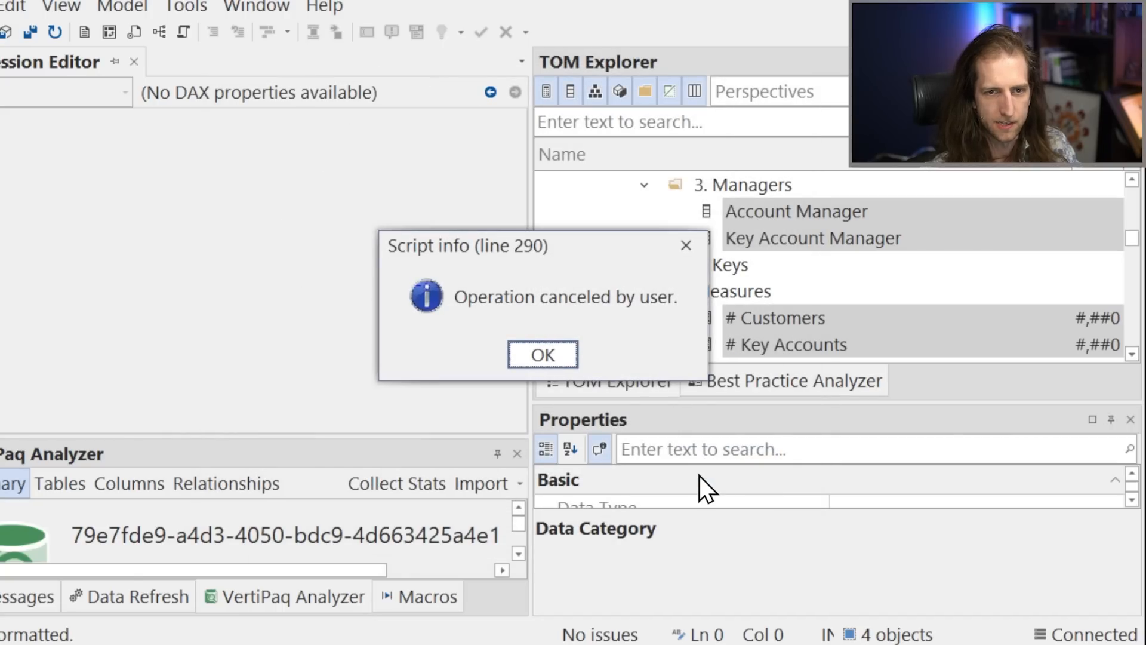
{"action": "left_click", "coordinate": [567, 362]}
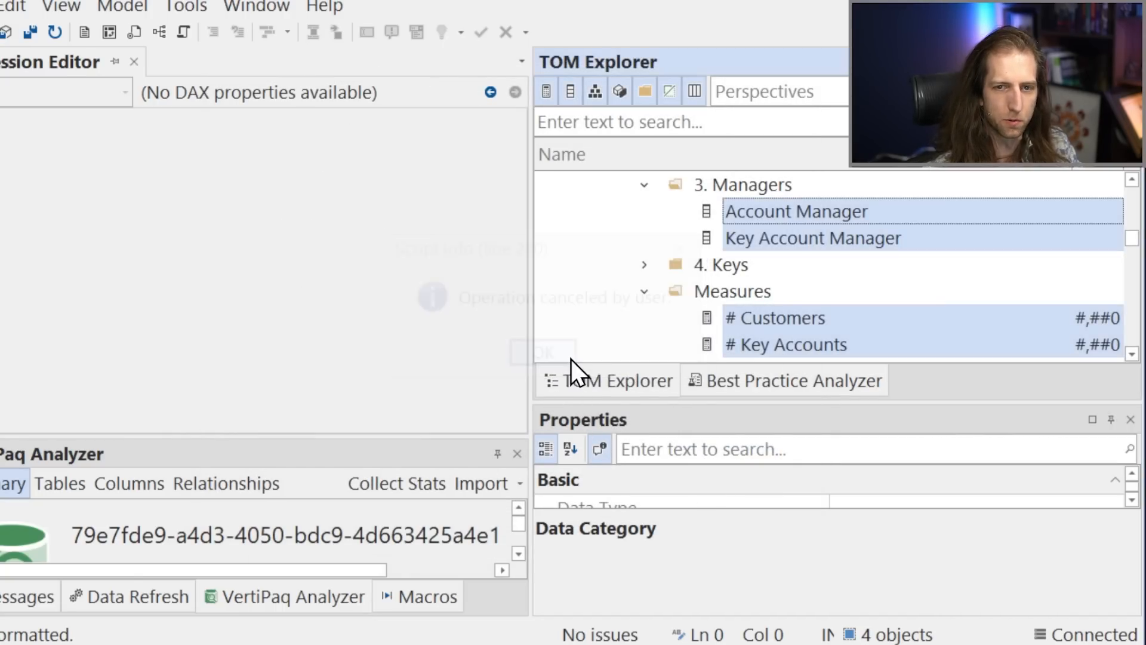
{"action": "left_click", "coordinate": [764, 232]}
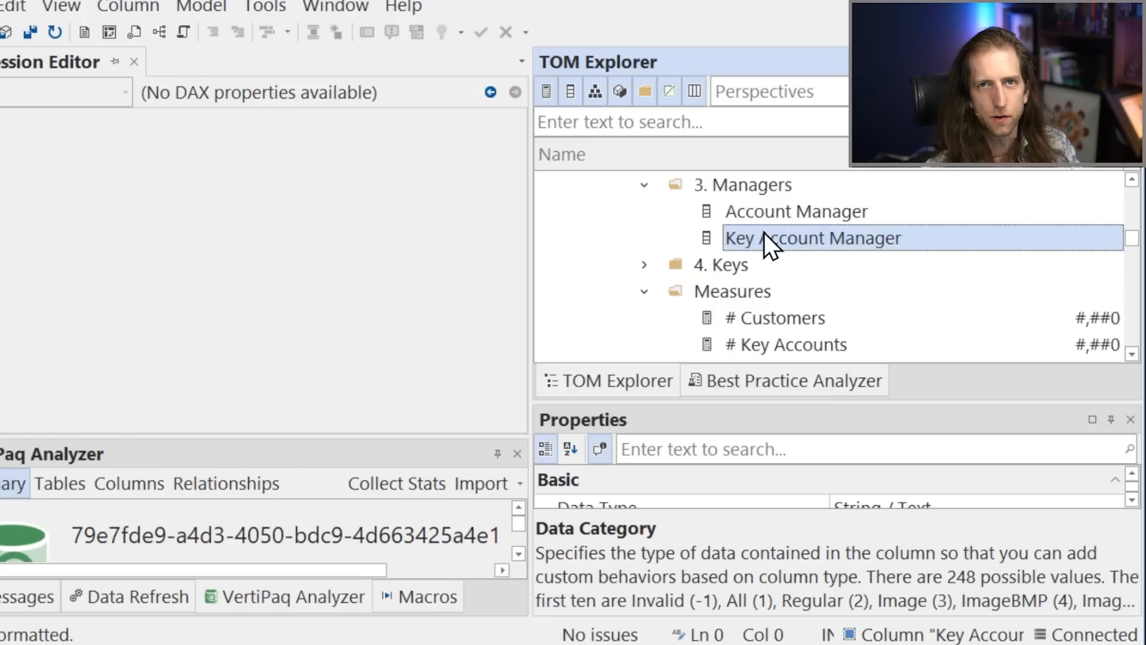
{"action": "mouse_move", "coordinate": [750, 220]}
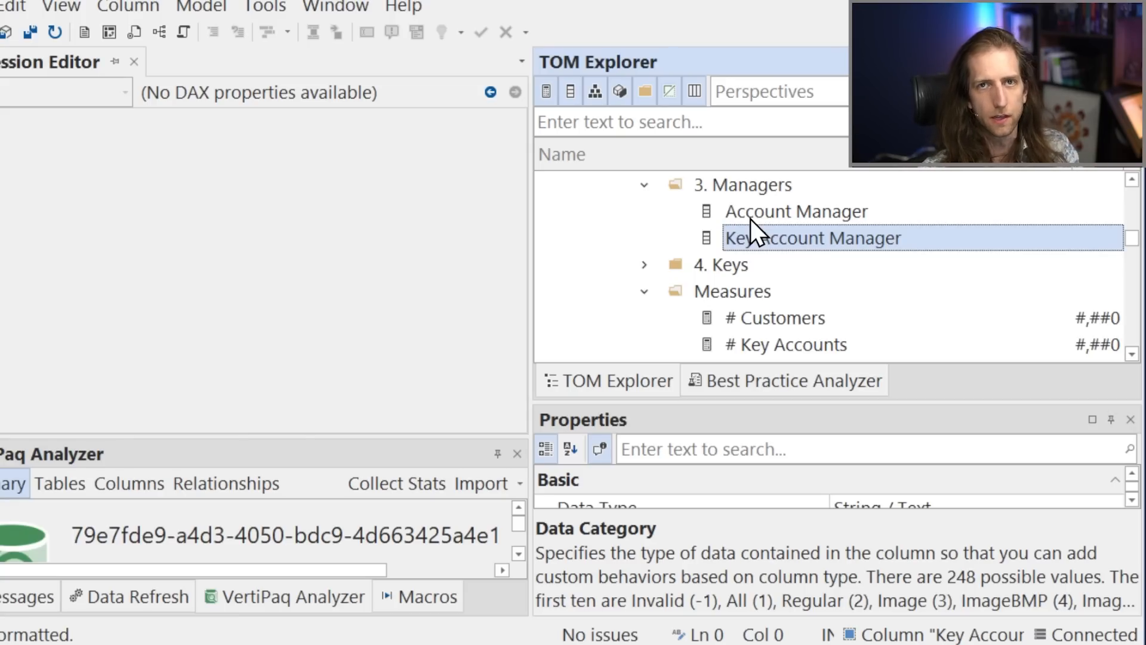
{"action": "left_click", "coordinate": [740, 212]}
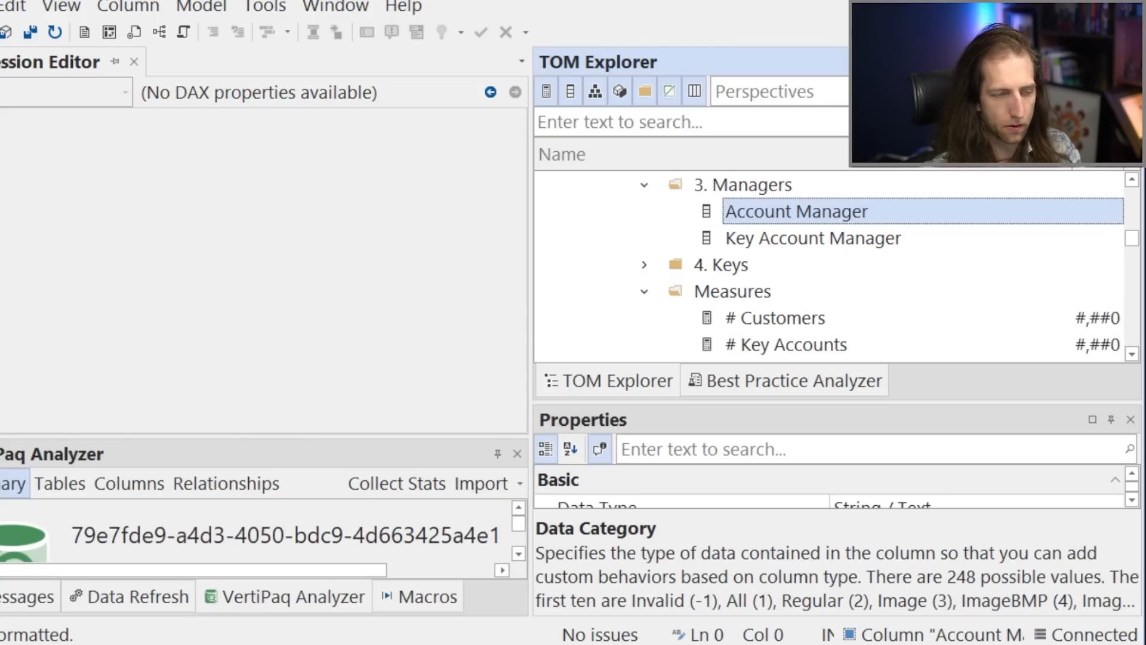
Switch to the MTD Daily Sales Report in Power BI Desktop and expand the report's filters.
{"action": "key", "text": "alt+Tab"}
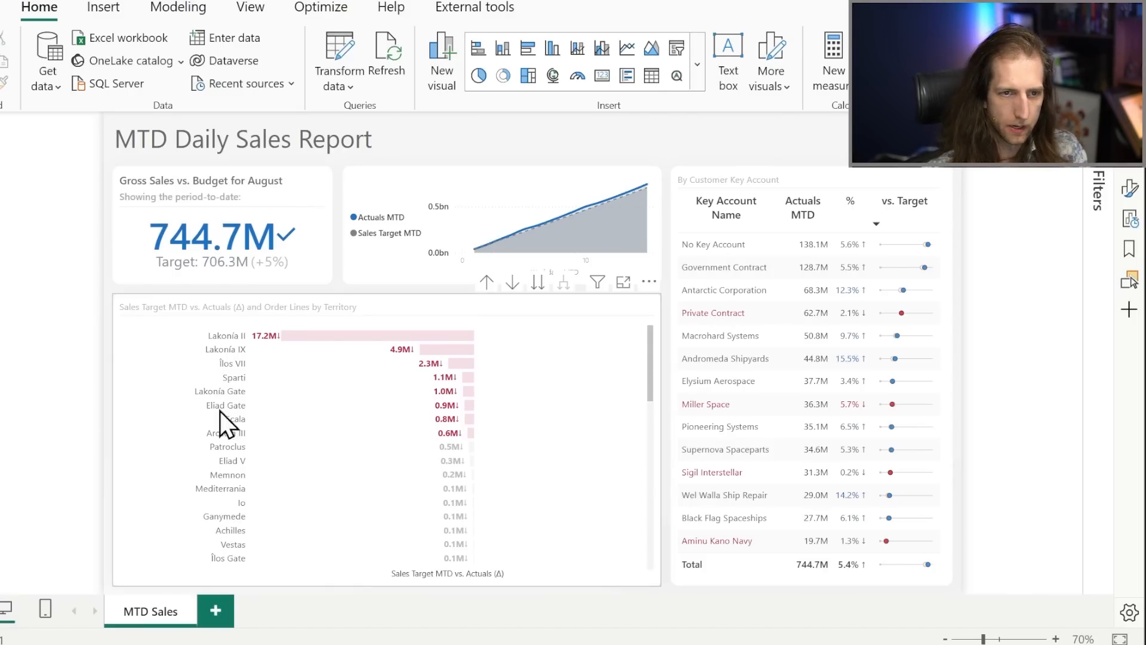
{"action": "left_click", "coordinate": [361, 303]}
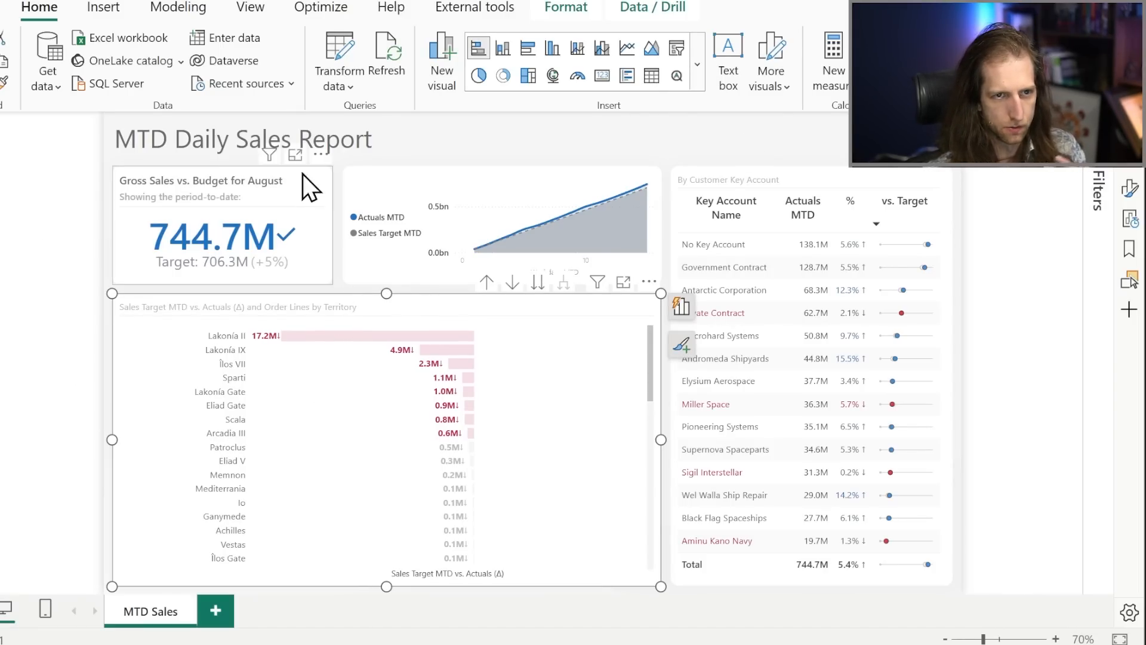
{"action": "left_click", "coordinate": [235, 17]}
{"action": "left_click", "coordinate": [467, 155]}
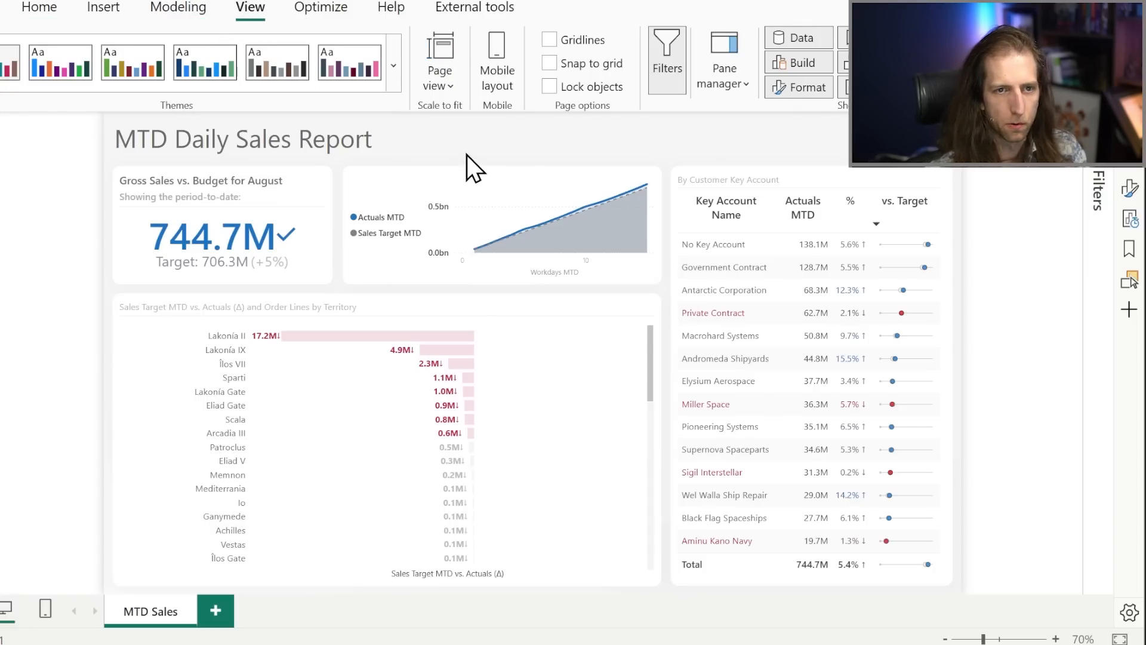
{"action": "left_click", "coordinate": [1097, 190]}
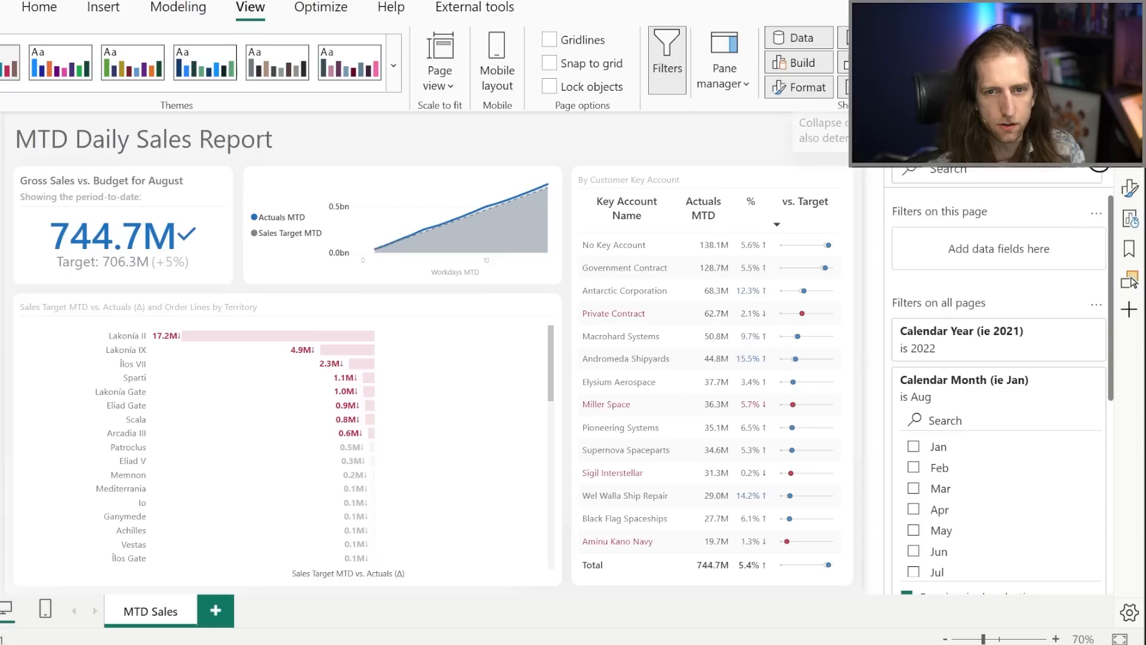
Try Jul and Jun in turn as the Calendar Month filter applied to all pages.
{"action": "scroll", "coordinate": [974, 468], "scroll_direction": "down", "scroll_amount": 2}
{"action": "left_click", "coordinate": [947, 478]}
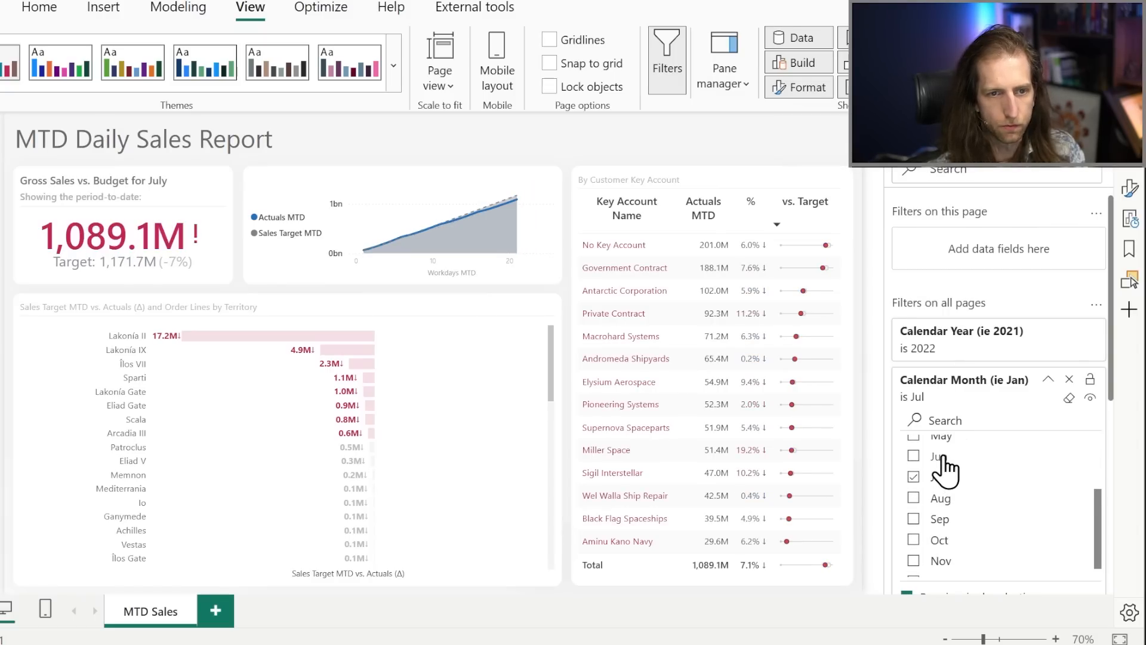
{"action": "left_click", "coordinate": [942, 457]}
{"action": "scroll", "coordinate": [943, 472], "scroll_direction": "up", "scroll_amount": 3}
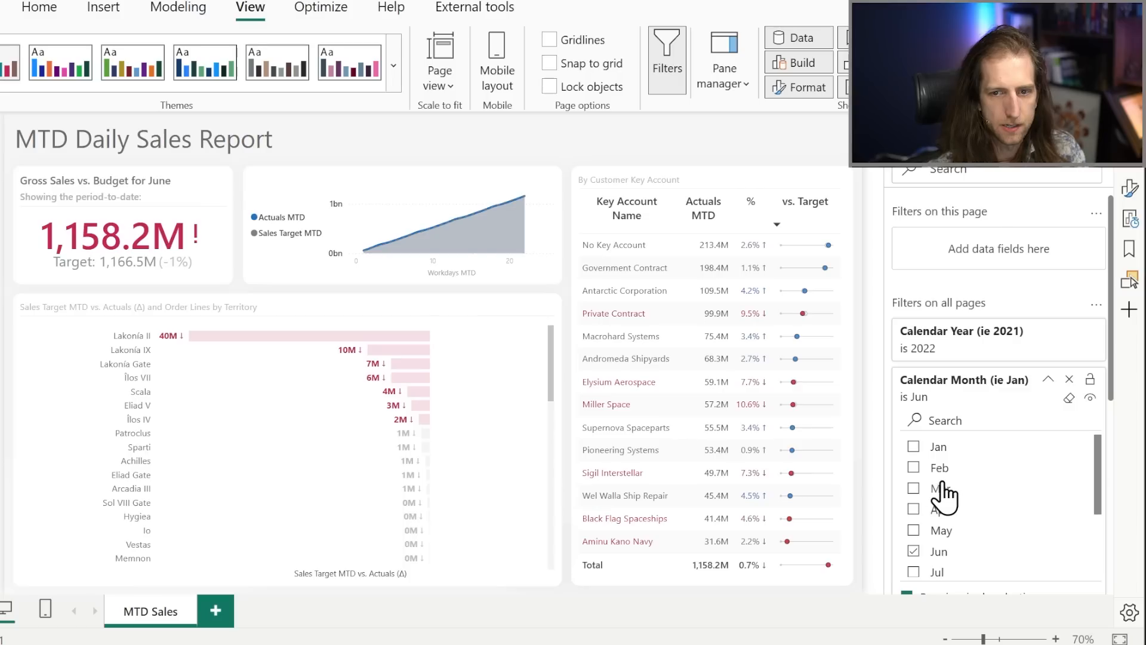
Try Mar as the Calendar Month filter on all pages and then set it to Apr, checking the territory chart.
{"action": "left_click", "coordinate": [943, 484]}
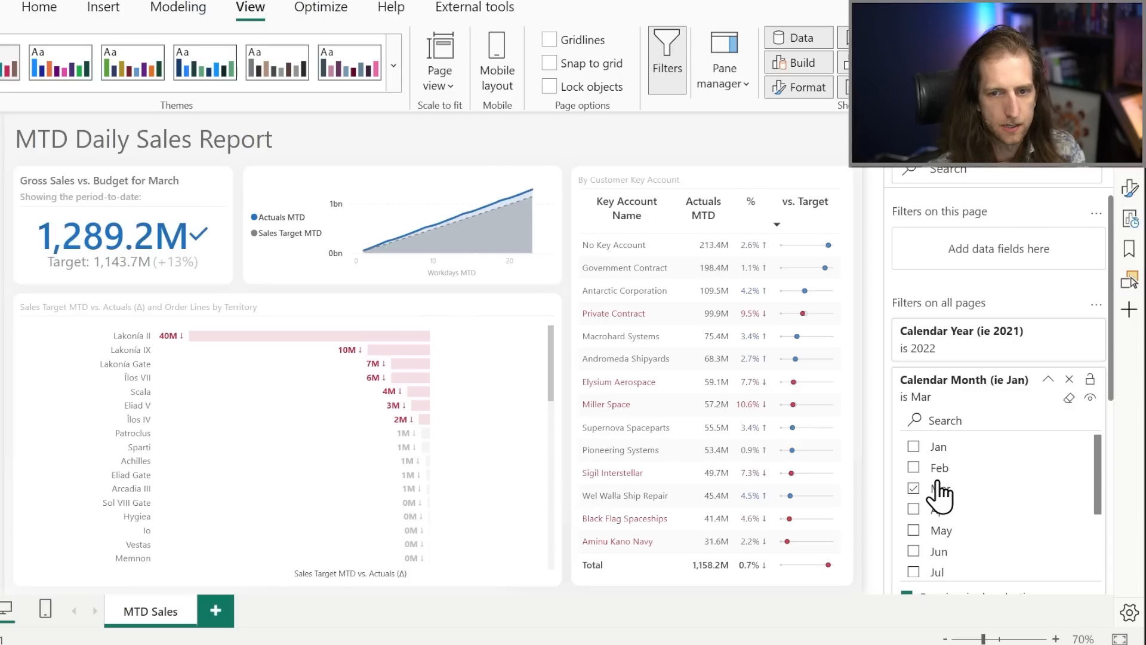
{"action": "left_click", "coordinate": [220, 320]}
{"action": "scroll", "coordinate": [982, 389], "scroll_direction": "down", "scroll_amount": 2}
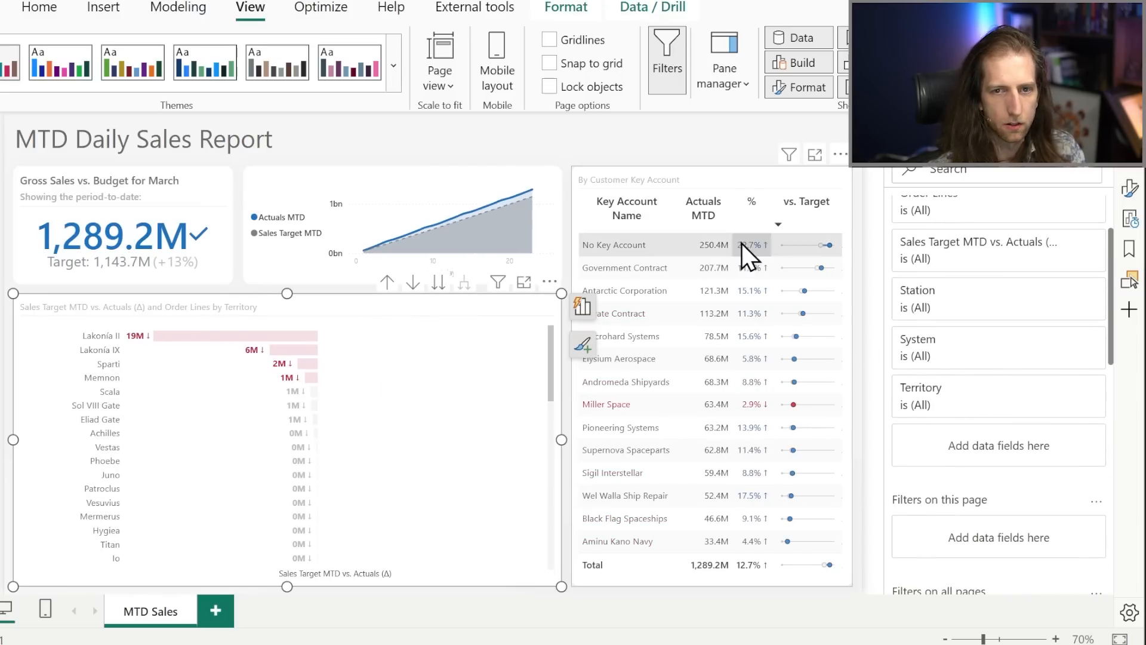
{"action": "left_click", "coordinate": [717, 158]}
{"action": "left_click", "coordinate": [939, 514]}
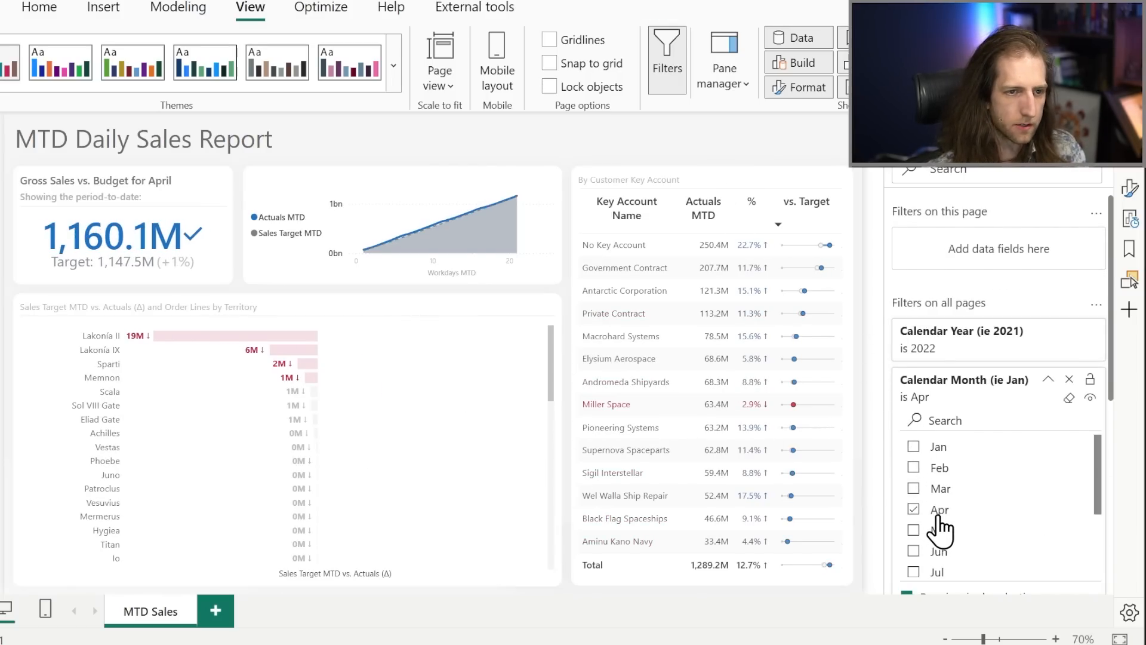
{"action": "left_click", "coordinate": [284, 327]}
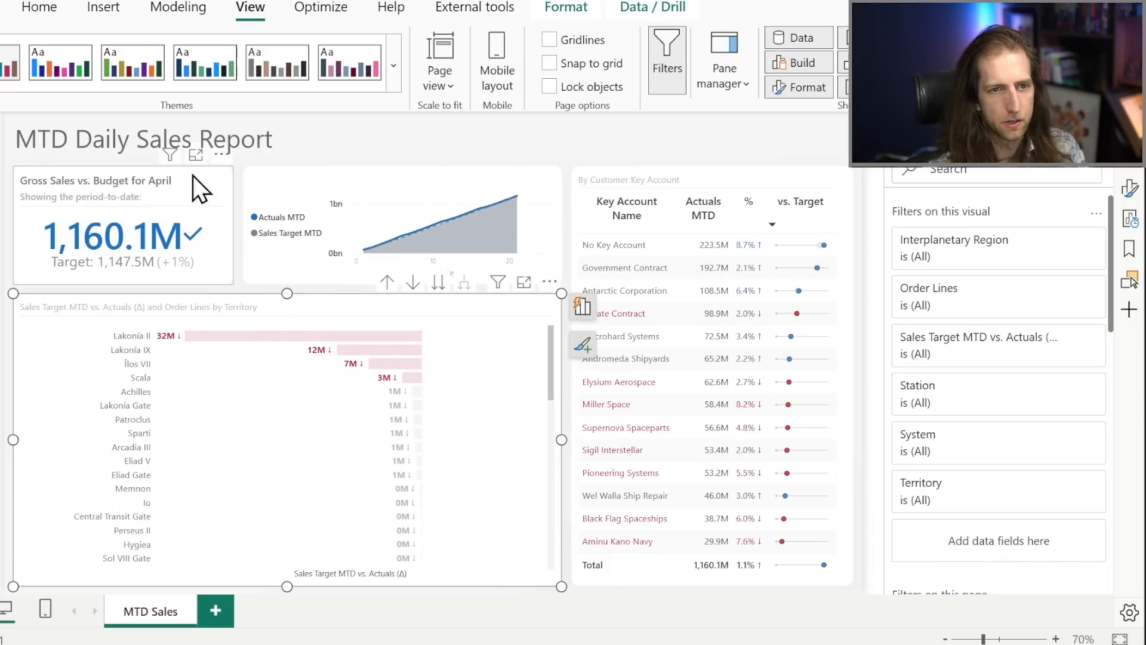
{"action": "left_click", "coordinate": [416, 150]}
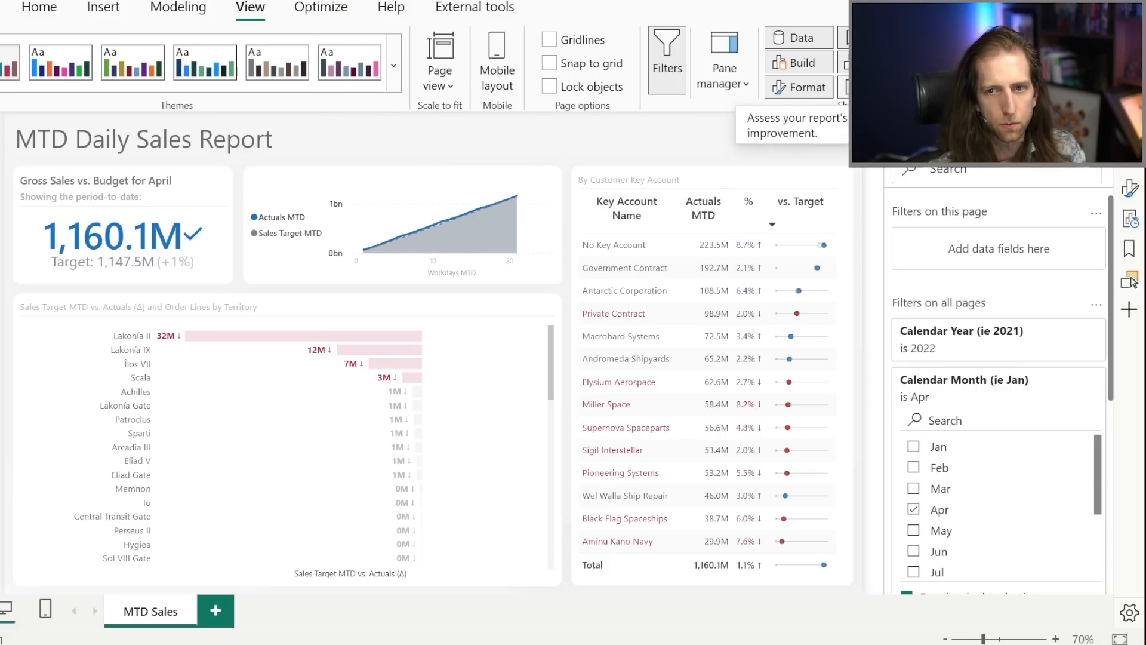
Clear the earlier Performance analyzer results and start a new recording.
{"action": "left_click", "coordinate": [1129, 219]}
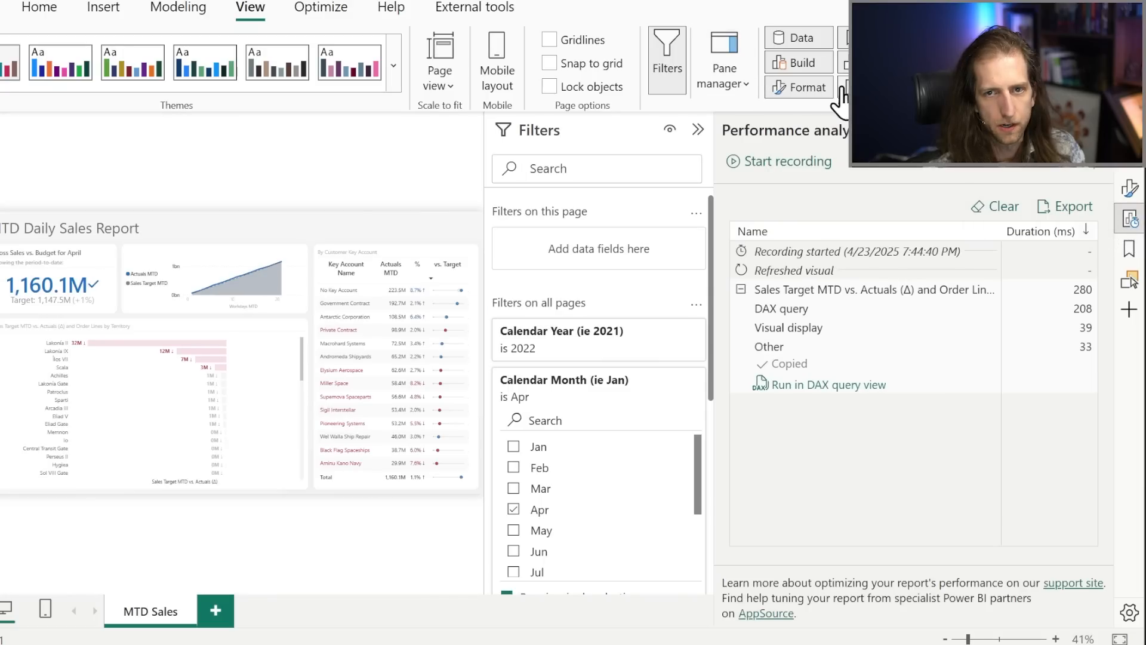
{"action": "left_click", "coordinate": [997, 206]}
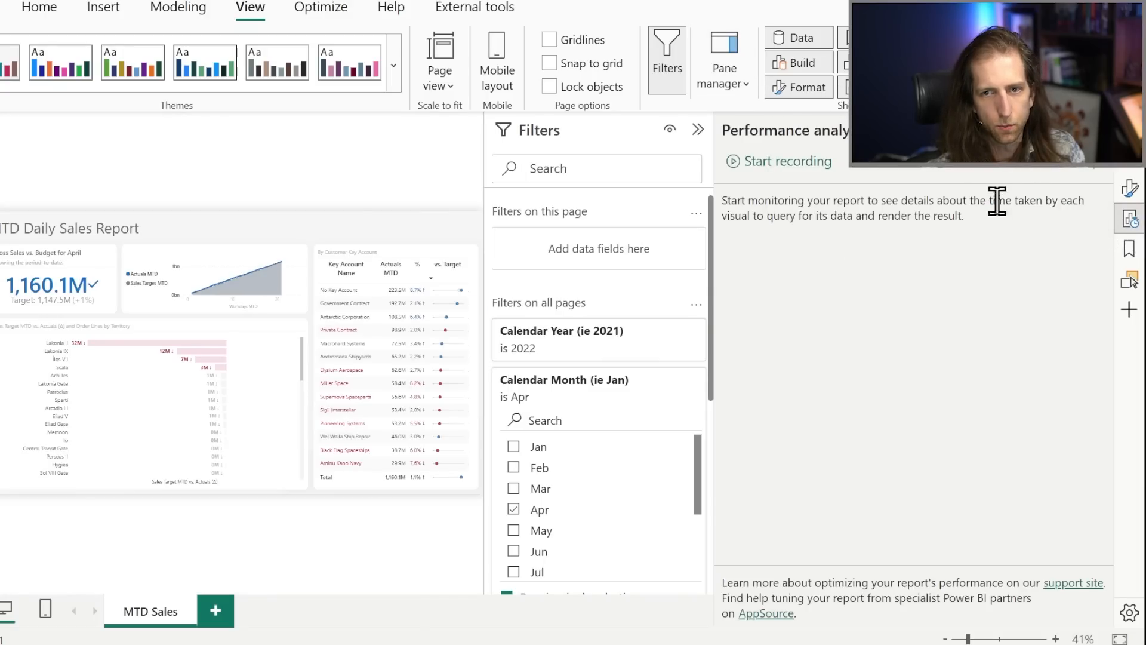
{"action": "left_click", "coordinate": [800, 161]}
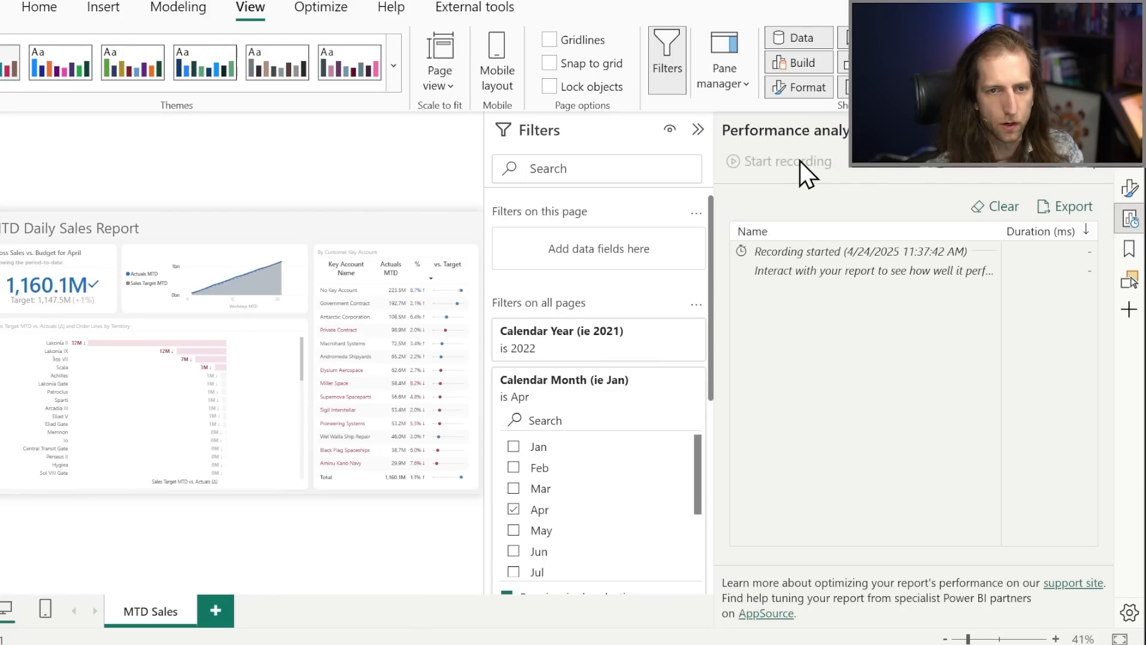
Analyze only the Sales Target MTD vs. Actuals by Territory visual and expand its recorded duration breakdown.
{"action": "mouse_move", "coordinate": [289, 327]}
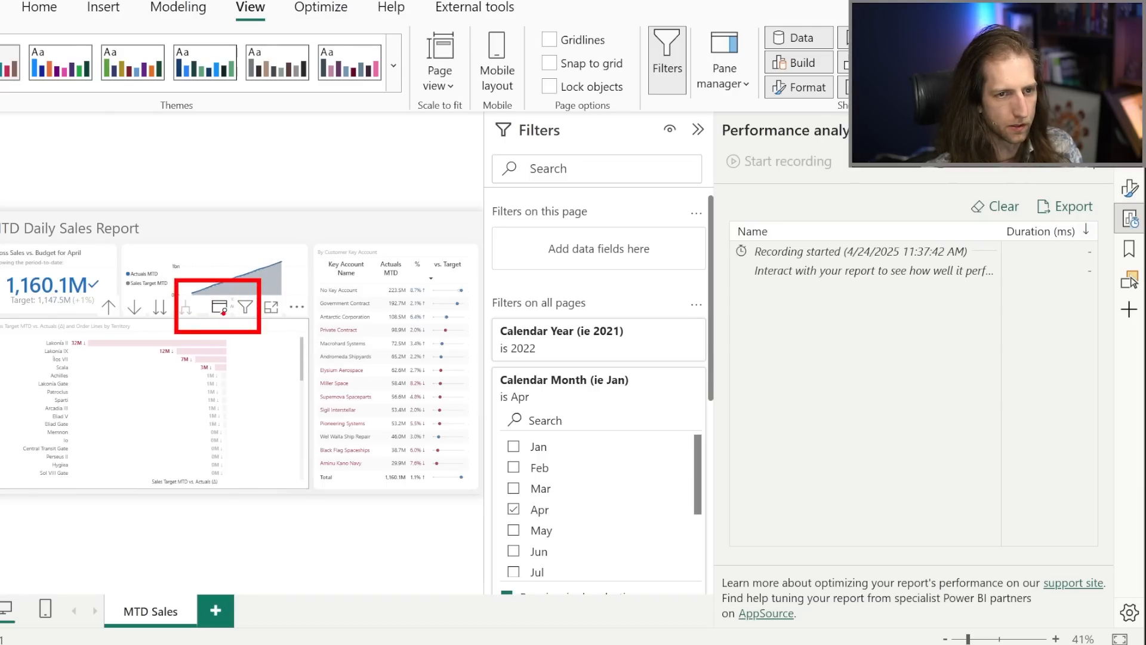
{"action": "left_click", "coordinate": [220, 325]}
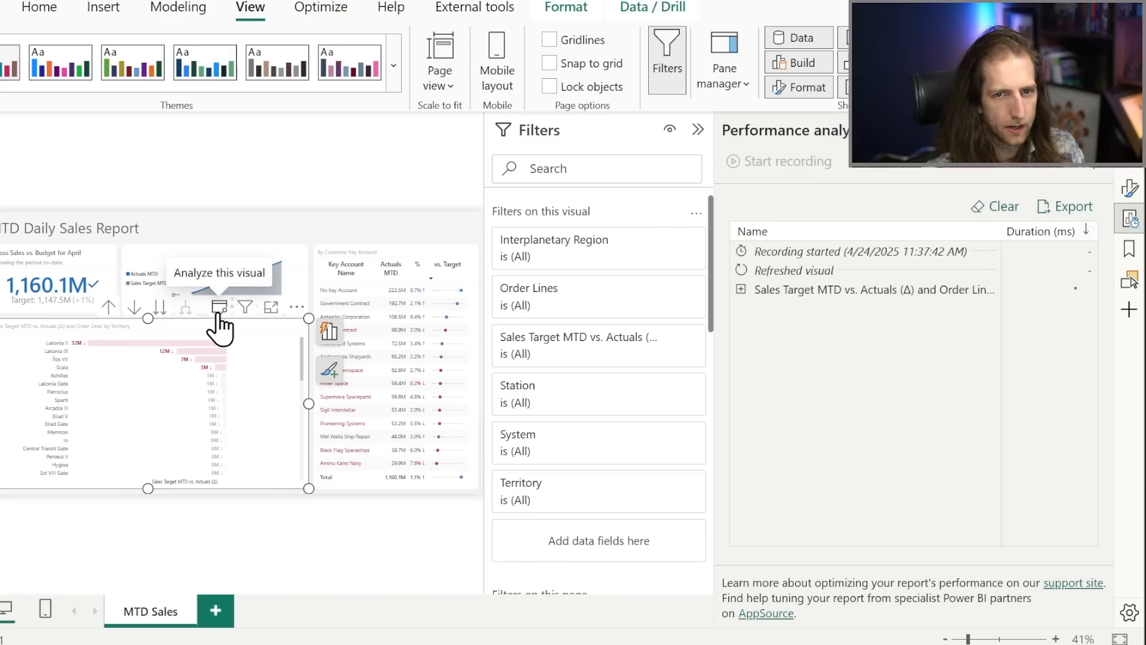
{"action": "left_click", "coordinate": [741, 289]}
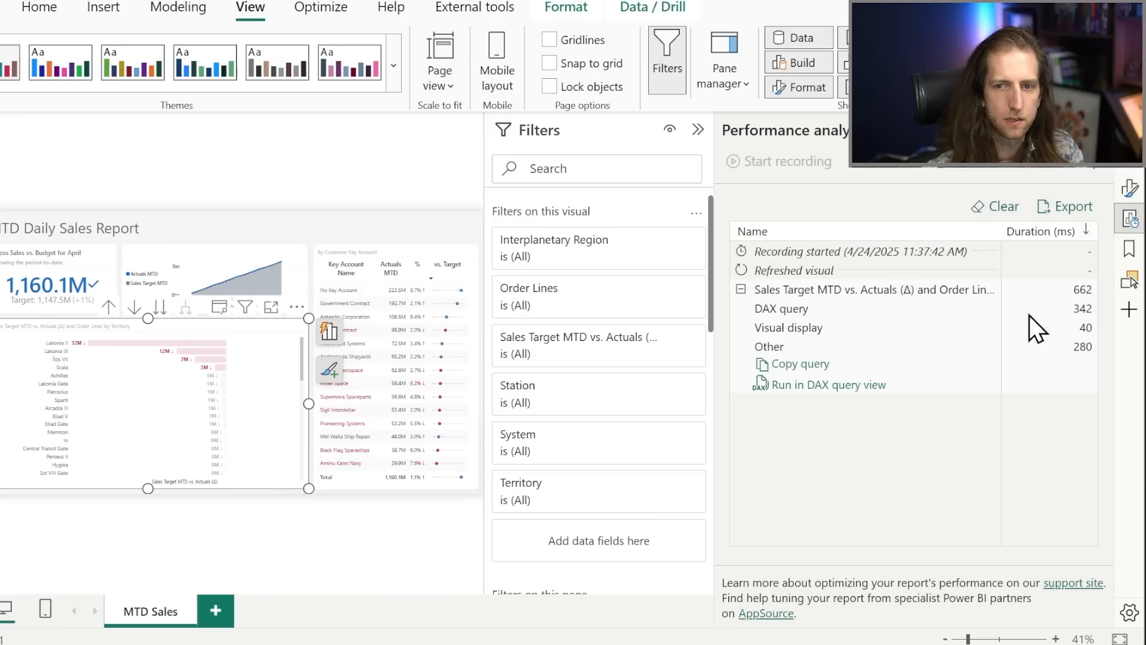
Refresh all visuals in the Performance analyzer and inspect the new entry for the territory chart.
{"action": "left_click", "coordinate": [996, 174]}
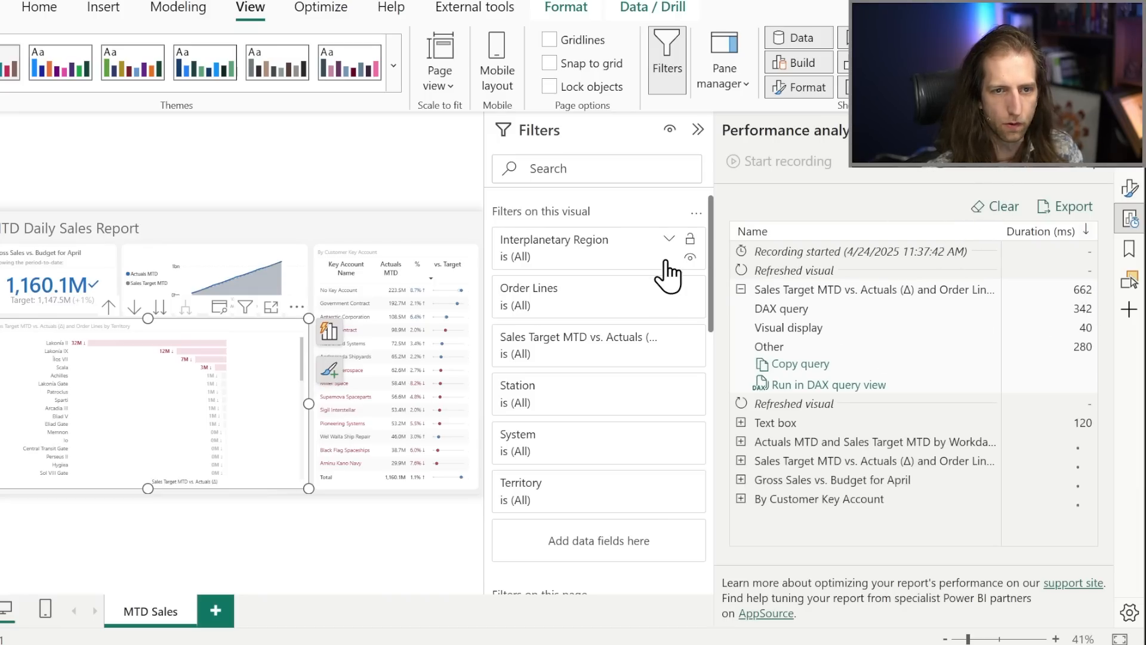
{"action": "left_click", "coordinate": [815, 464]}
{"action": "left_click", "coordinate": [832, 460]}
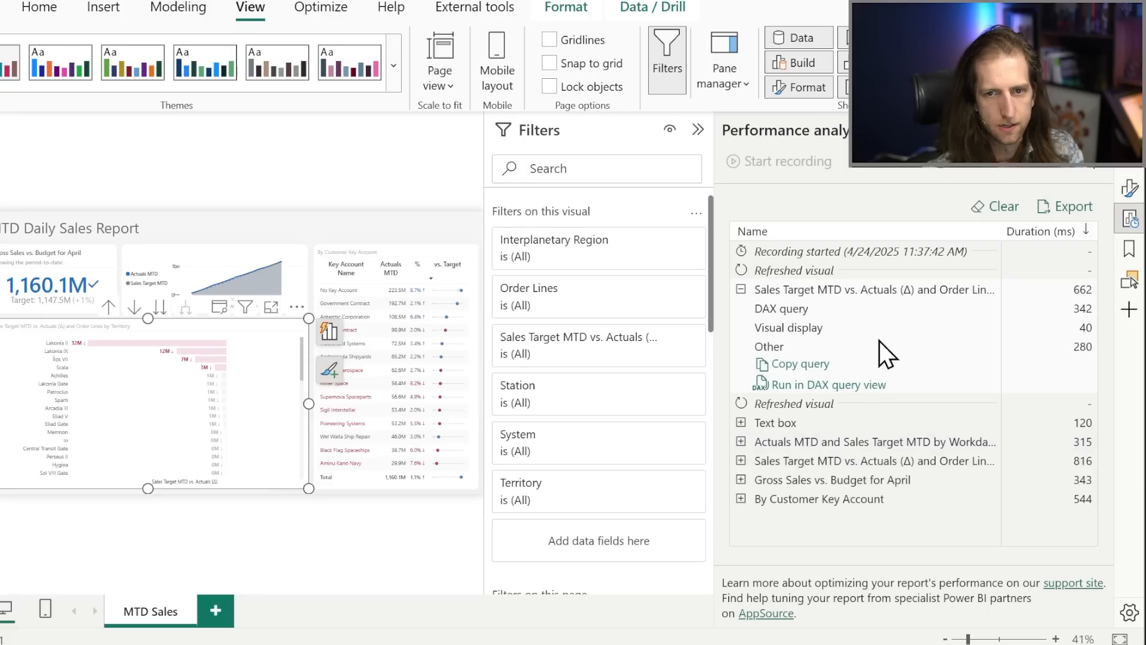
Copy the territory chart's DAX query and open it in DAX query view with an enlarged editor area.
{"action": "left_click", "coordinate": [800, 369]}
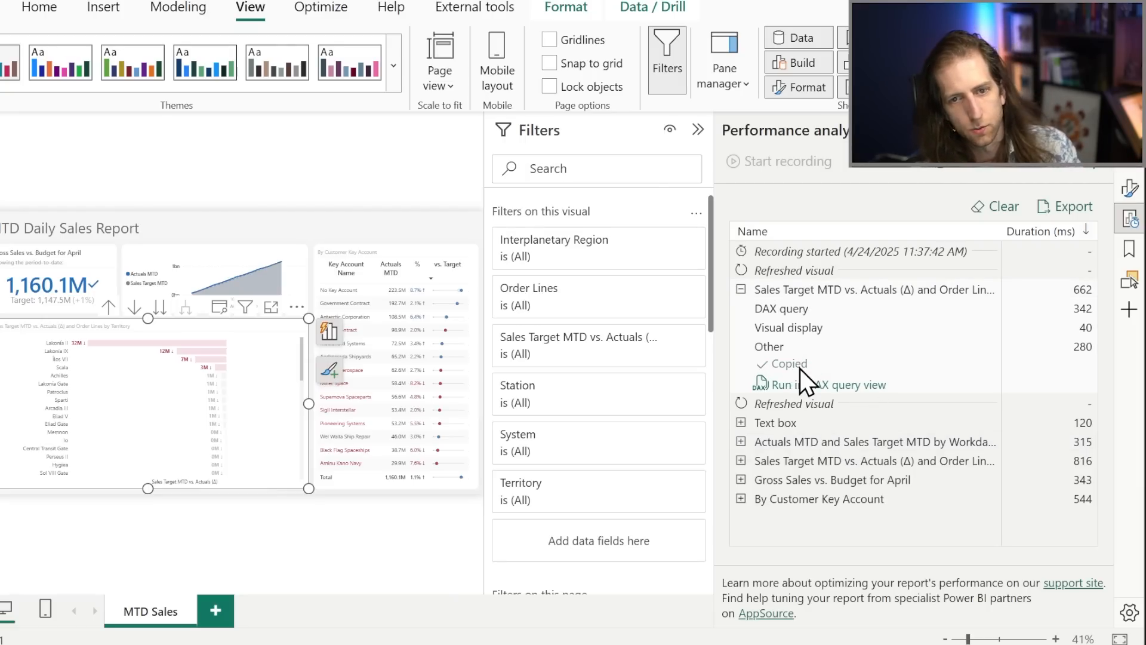
{"action": "left_click", "coordinate": [794, 389]}
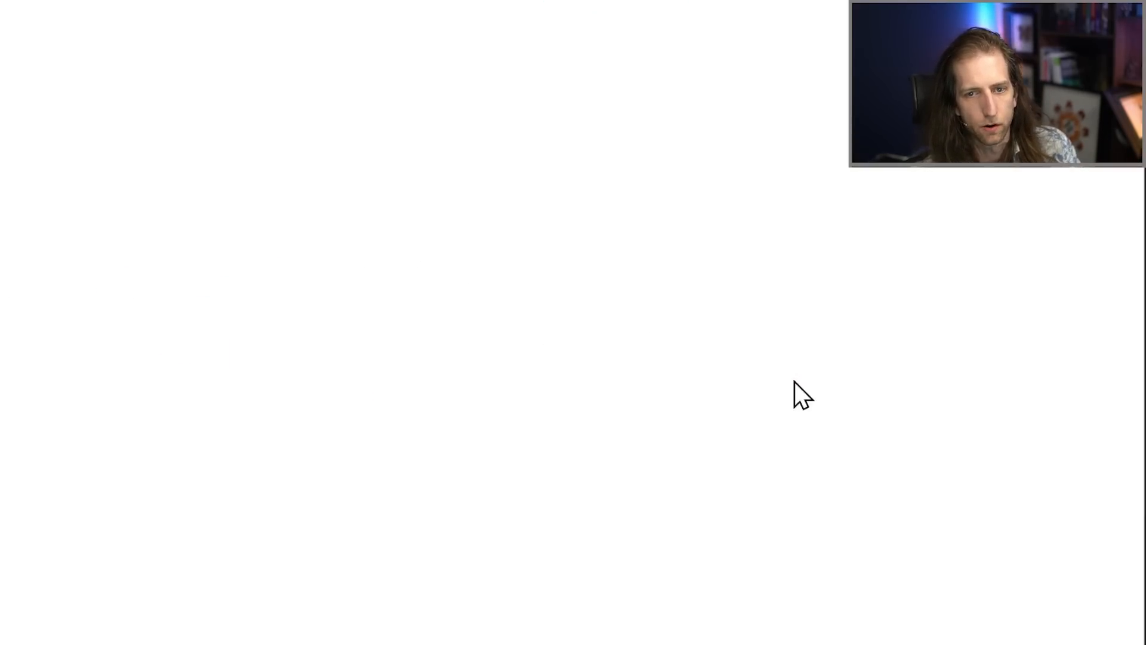
{"action": "scroll", "coordinate": [441, 282], "scroll_direction": "up", "scroll_amount": 4}
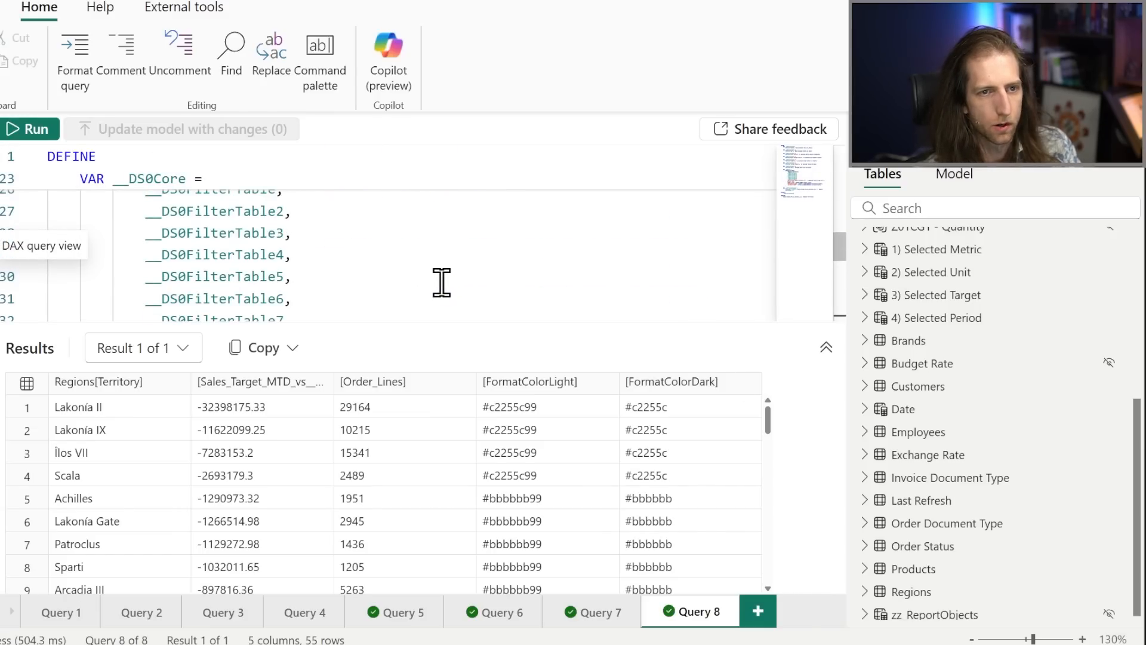
{"action": "scroll", "coordinate": [397, 293], "scroll_direction": "up", "scroll_amount": 1}
{"action": "left_click_drag", "start_coordinate": [371, 324], "coordinate": [364, 497]}
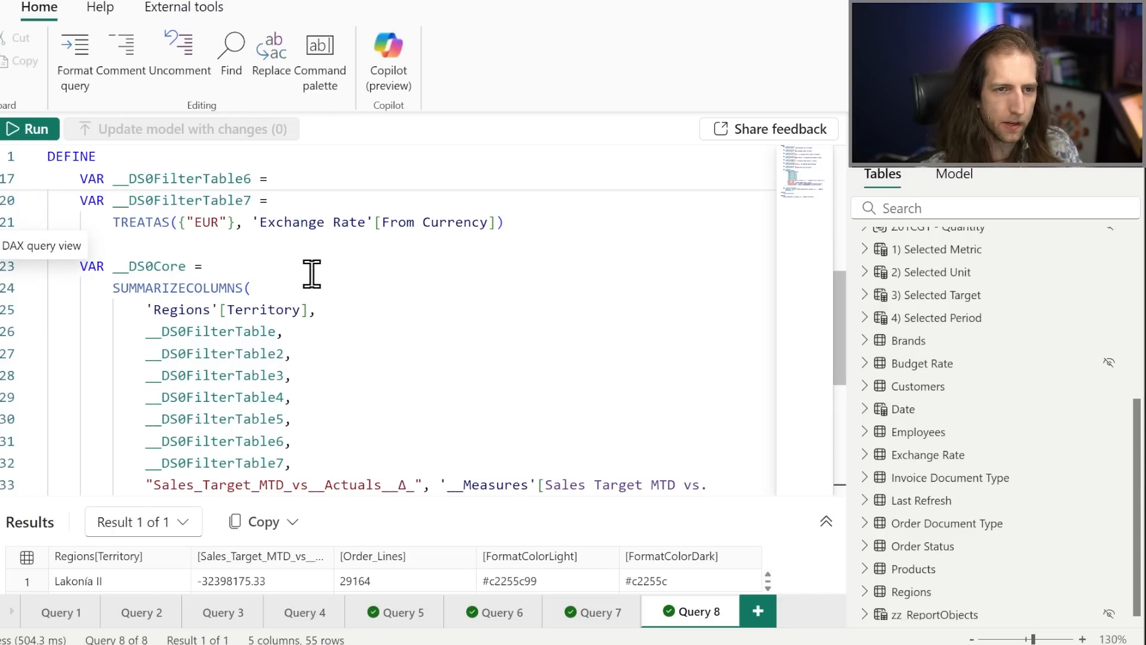
Read through the query's filter table variables and the columns and measures inside SUMMARIZECOLUMNS.
{"action": "scroll", "coordinate": [330, 271], "scroll_direction": "up", "scroll_amount": 3}
{"action": "scroll", "coordinate": [331, 273], "scroll_direction": "up", "scroll_amount": 3}
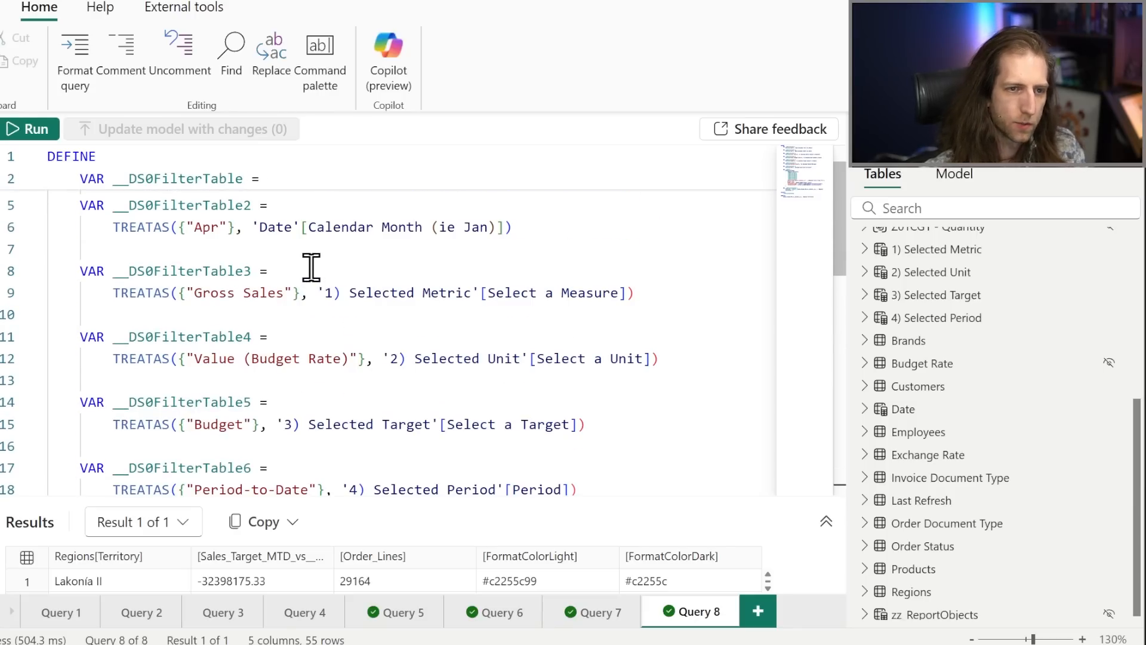
{"action": "scroll", "coordinate": [311, 263], "scroll_direction": "down", "scroll_amount": 7}
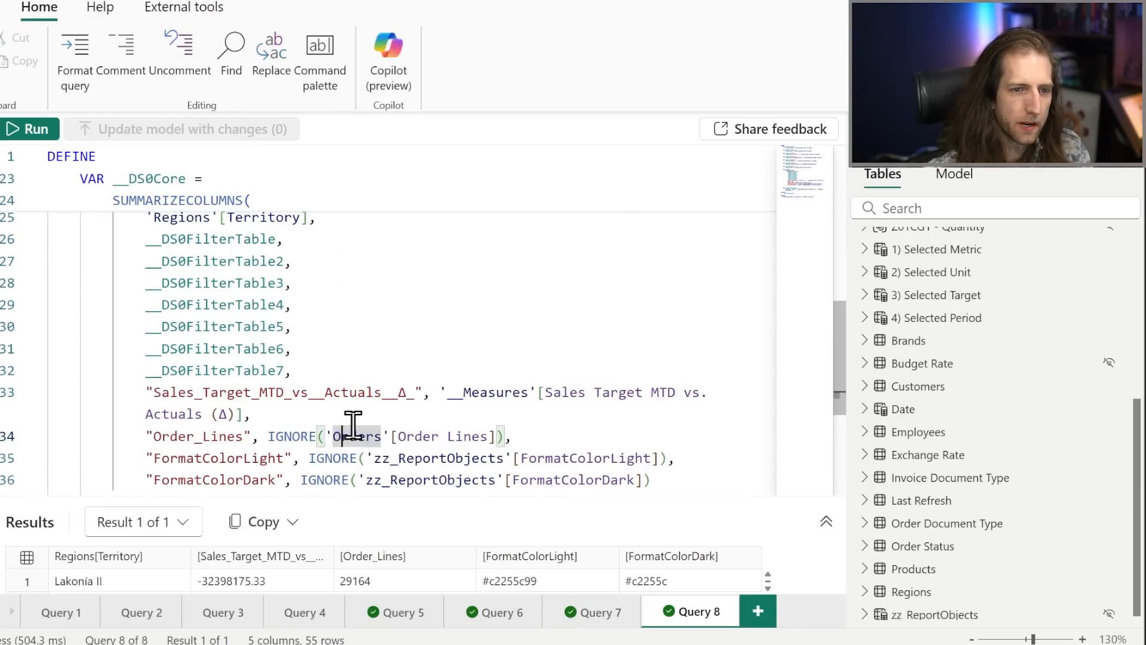
{"action": "scroll", "coordinate": [349, 435], "scroll_direction": "down", "scroll_amount": 1}
{"action": "scroll", "coordinate": [334, 412], "scroll_direction": "up", "scroll_amount": 2}
{"action": "scroll", "coordinate": [328, 410], "scroll_direction": "up", "scroll_amount": 4}
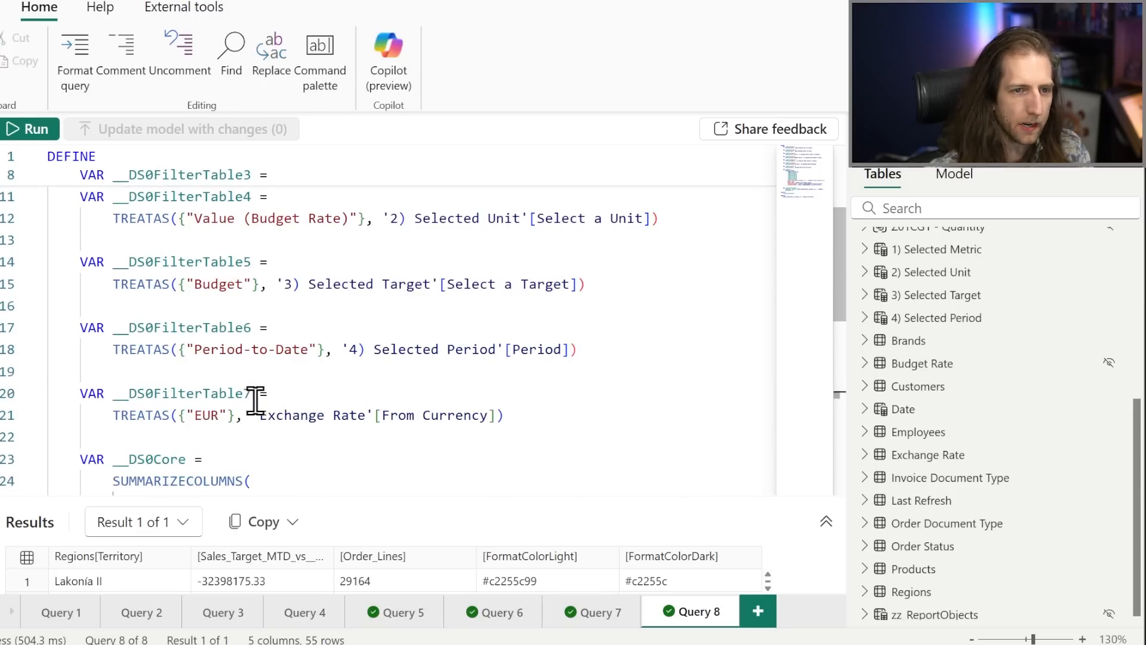
{"action": "scroll", "coordinate": [251, 257], "scroll_direction": "down", "scroll_amount": 6}
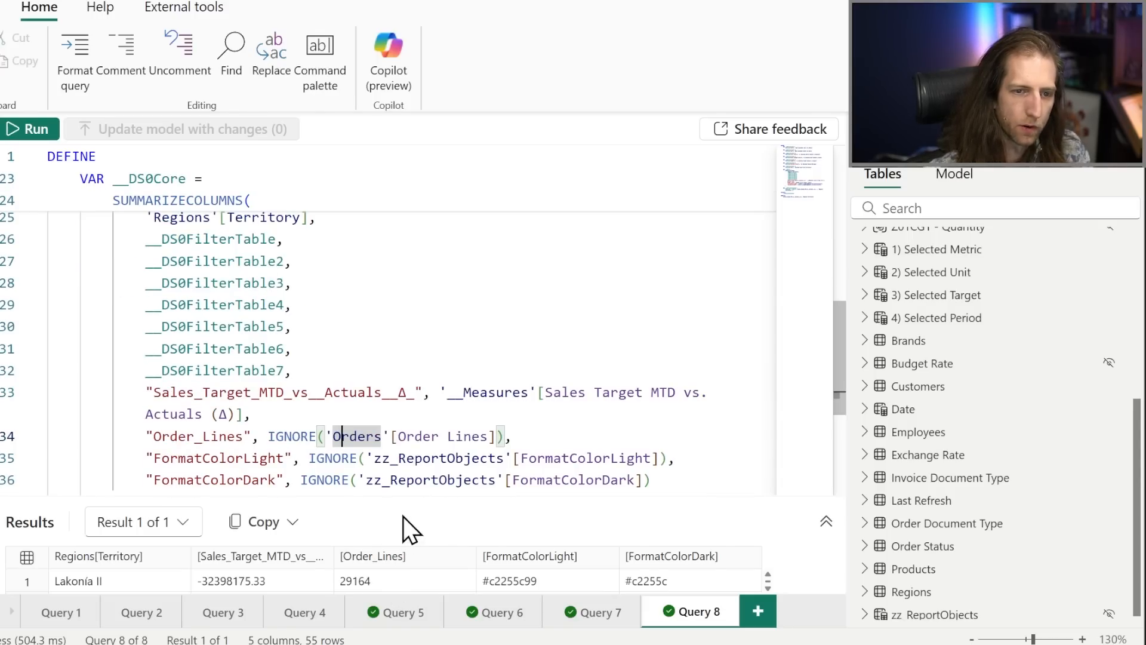
Examine how IGNORE wraps the Order Lines, FormatColorLight and FormatColorDark measures, giving the results slightly more room.
{"action": "left_click_drag", "start_coordinate": [409, 499], "coordinate": [409, 494]}
{"action": "left_click", "coordinate": [407, 458]}
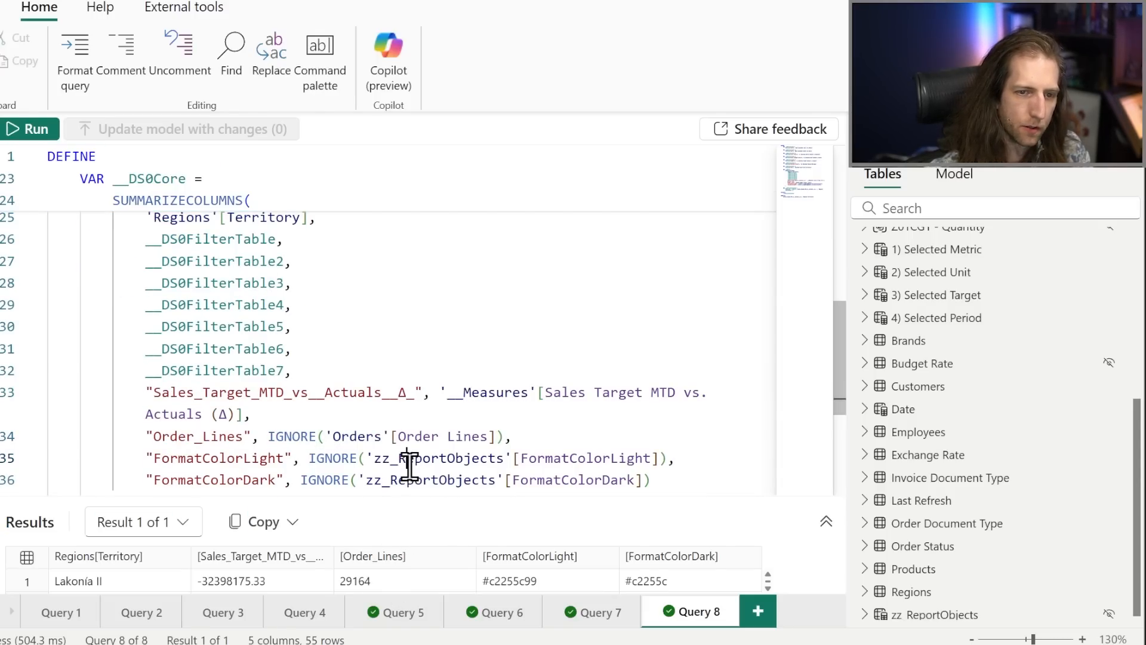
{"action": "left_click_drag", "start_coordinate": [408, 497], "coordinate": [418, 468]}
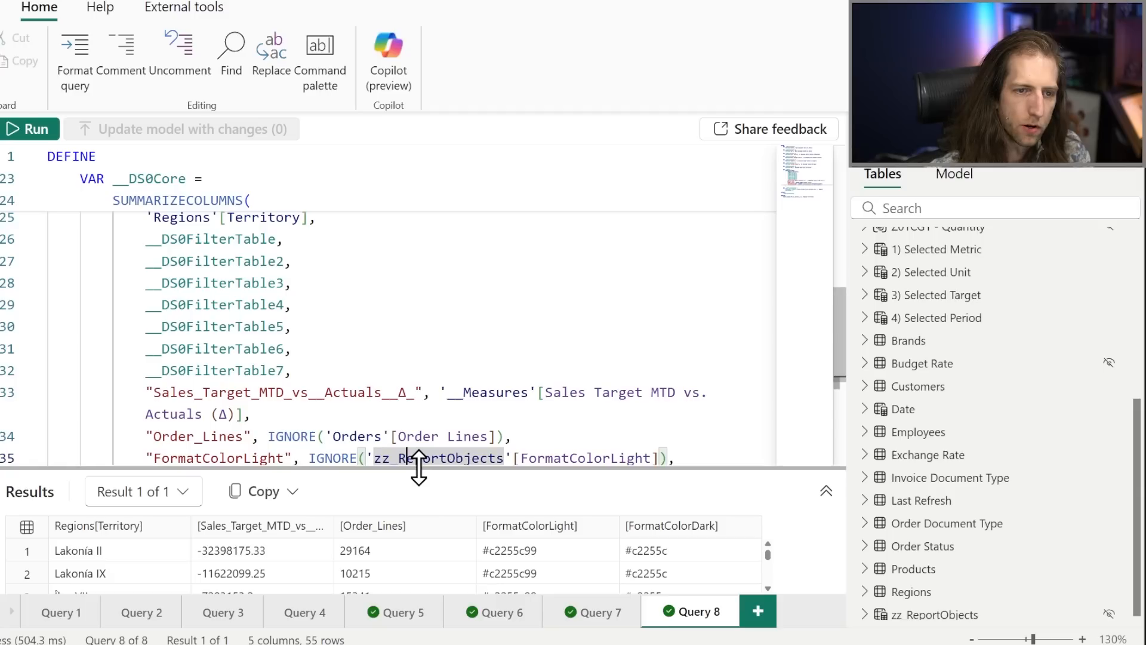
{"action": "scroll", "coordinate": [352, 382], "scroll_direction": "down", "scroll_amount": 1}
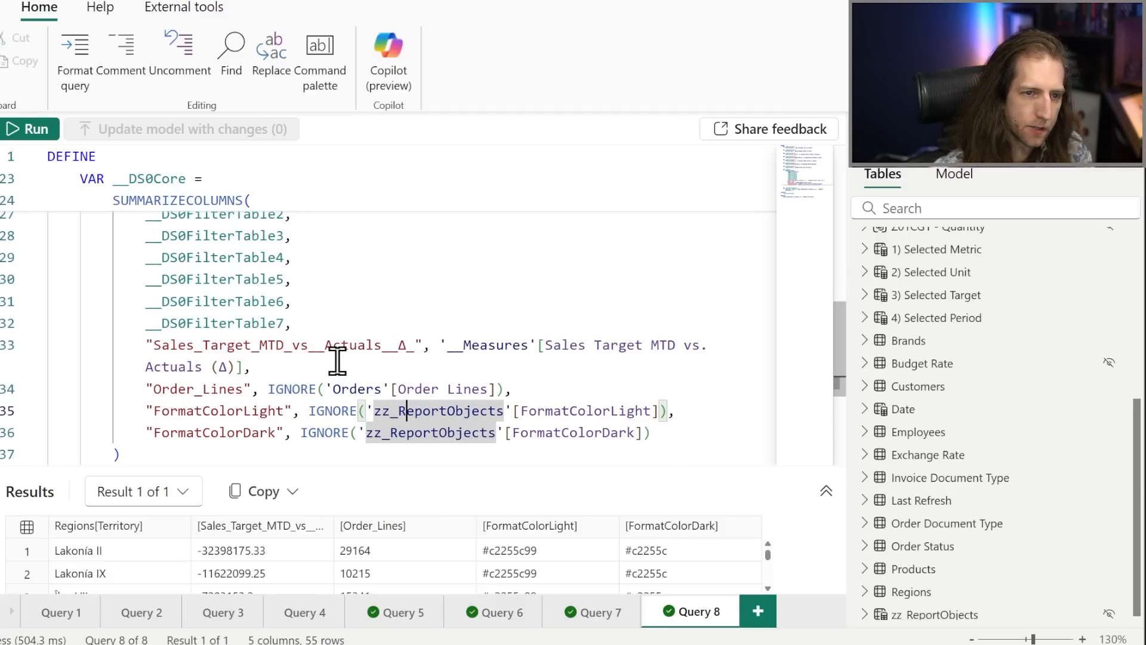
{"action": "left_click", "coordinate": [333, 365]}
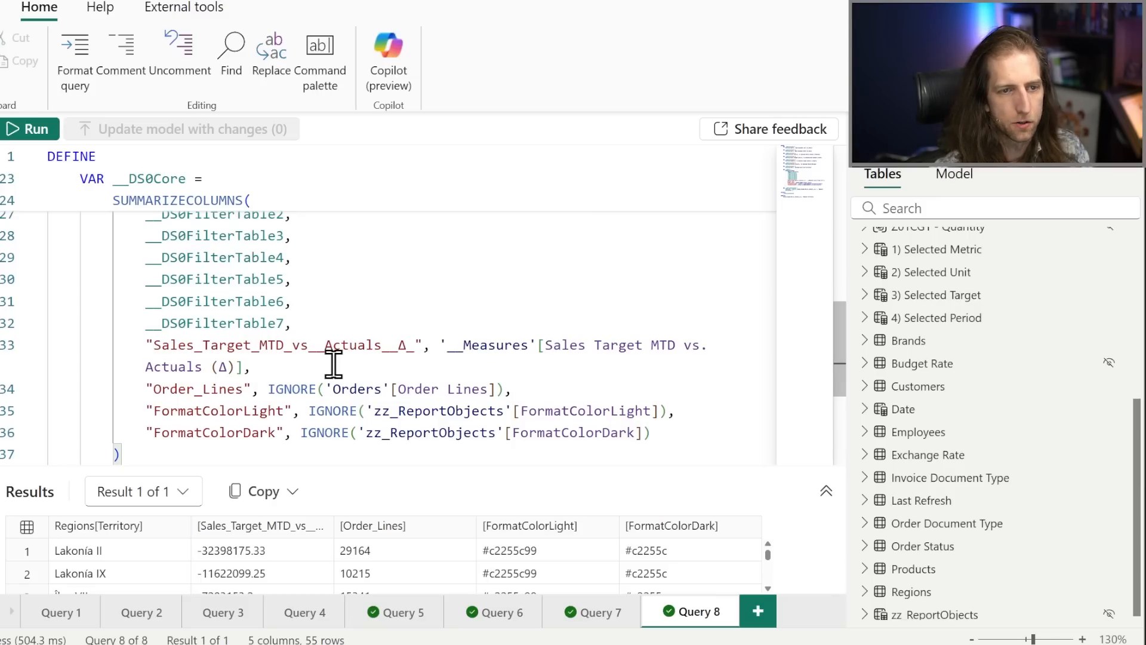
{"action": "scroll", "coordinate": [401, 276], "scroll_direction": "down", "scroll_amount": 1}
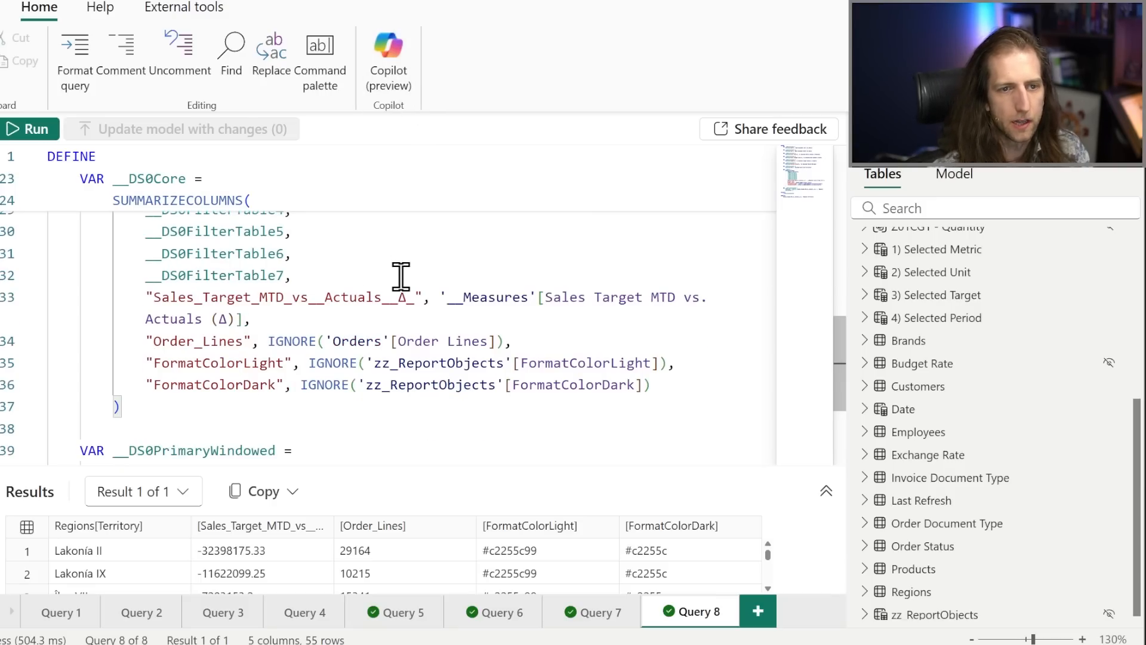
{"action": "mouse_move", "coordinate": [314, 373]}
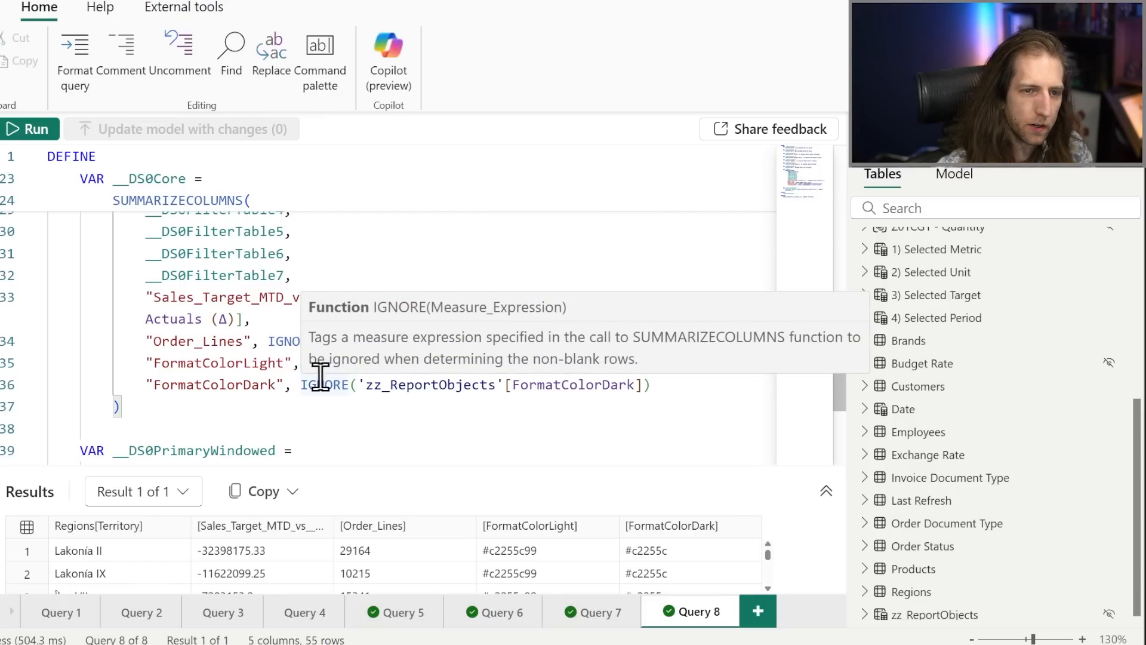
{"action": "left_click", "coordinate": [347, 409]}
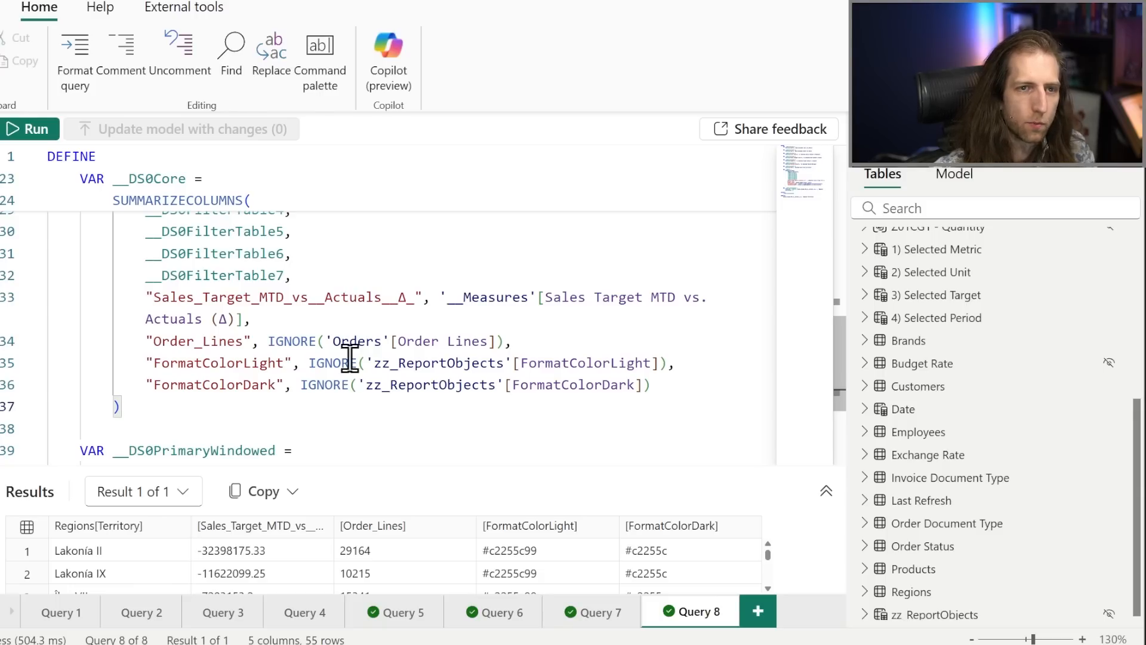
Switch to DAX Studio and paste the copied visual query into the empty query editor.
{"action": "left_click", "coordinate": [184, 7]}
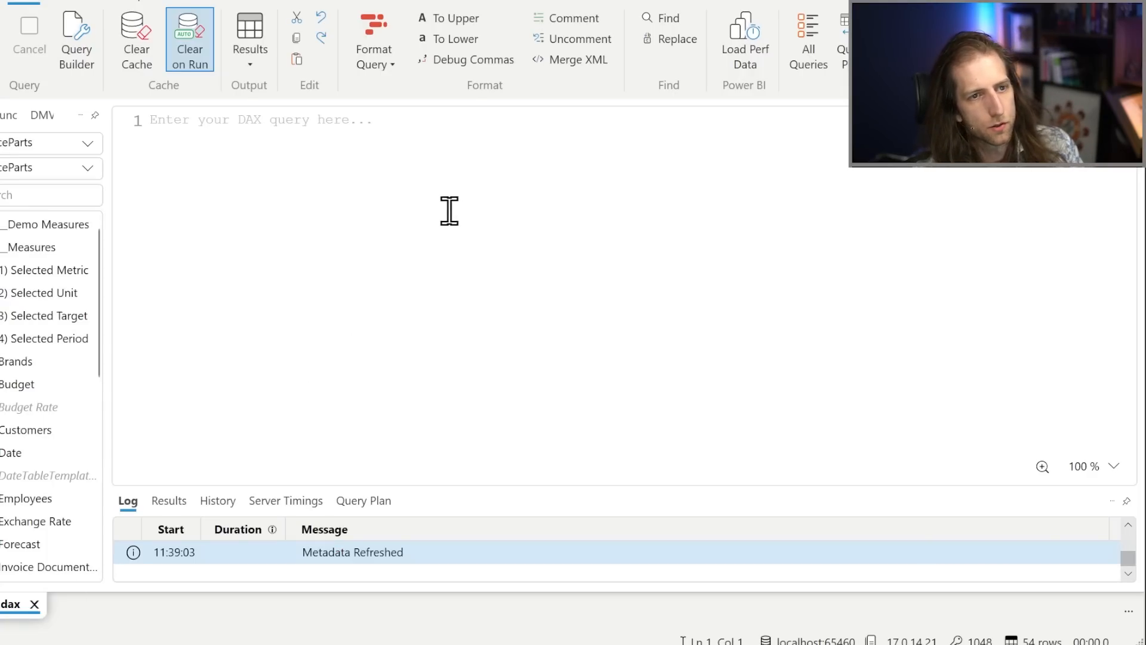
{"action": "key", "text": "ctrl+v"}
{"action": "scroll", "coordinate": [391, 227], "scroll_direction": "up", "scroll_amount": 9}
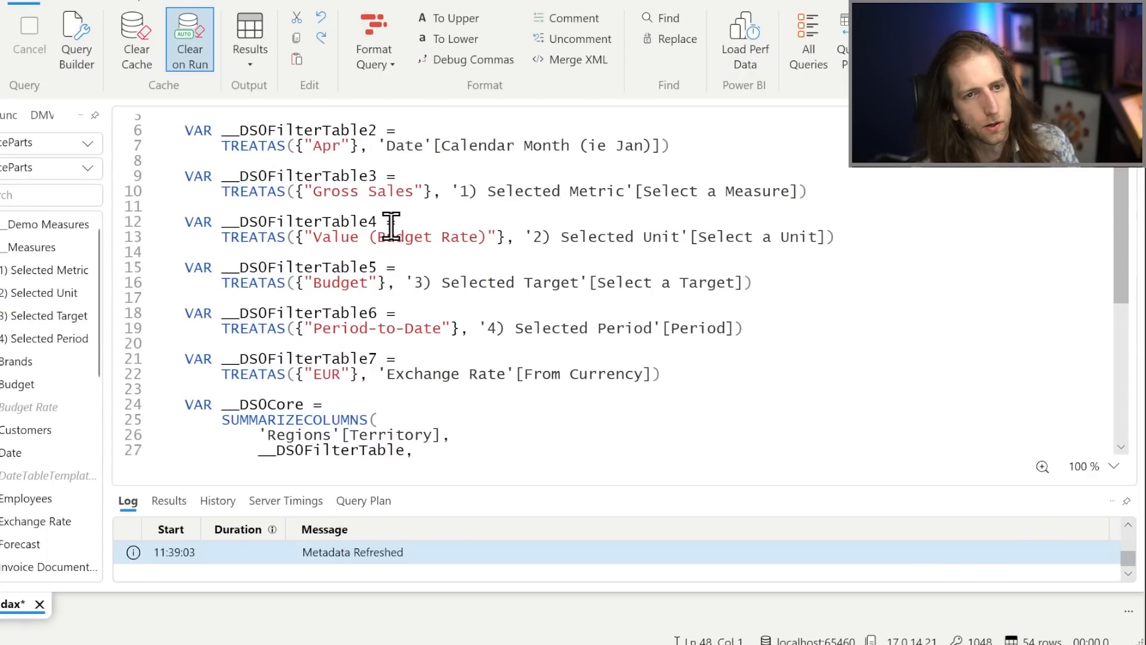
{"action": "scroll", "coordinate": [391, 226], "scroll_direction": "up", "scroll_amount": 2}
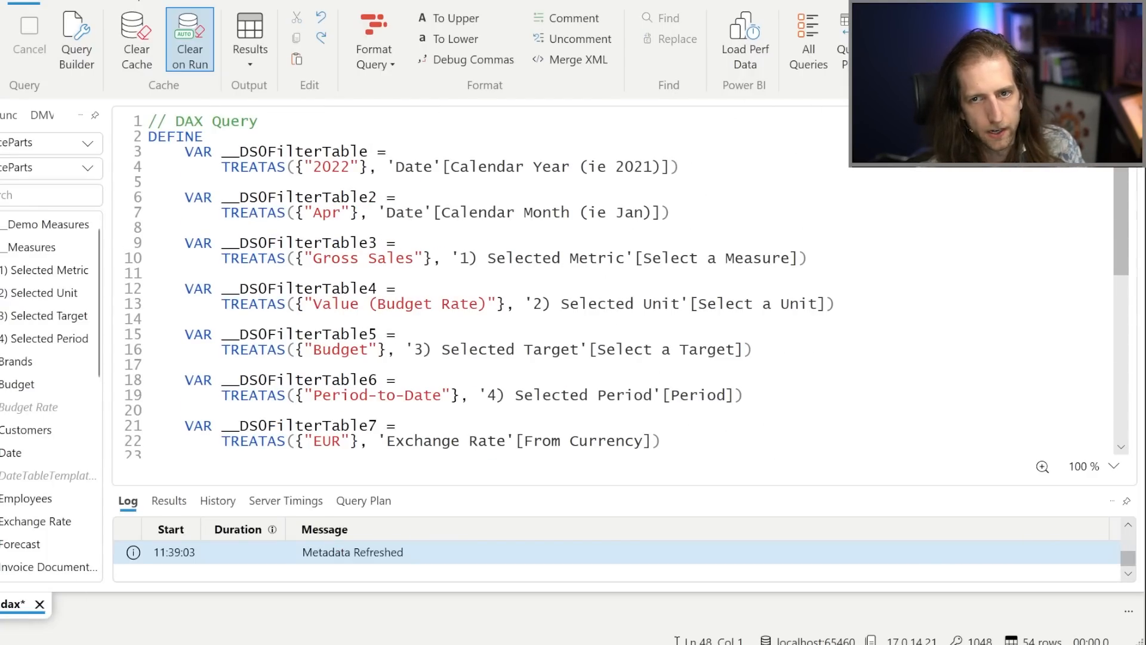
Connect to the SpaceParts Power BI / SSDT model and run the pasted query with an enlarged results area.
{"action": "left_click", "coordinate": [959, 39]}
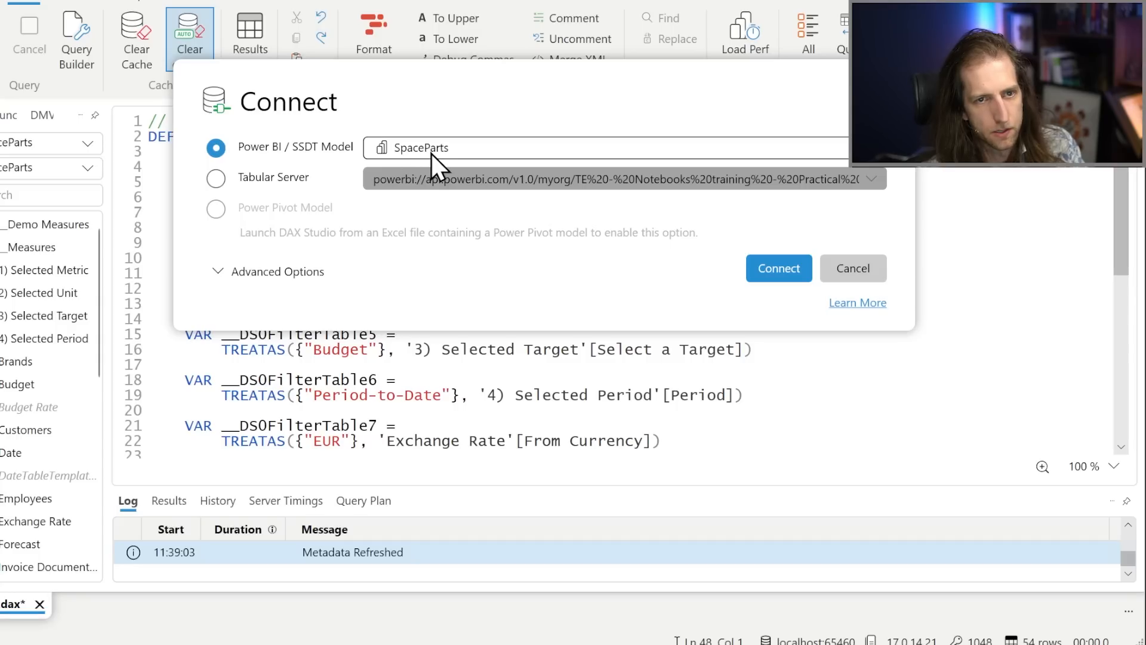
{"action": "left_click", "coordinate": [753, 269]}
{"action": "left_click", "coordinate": [462, 259]}
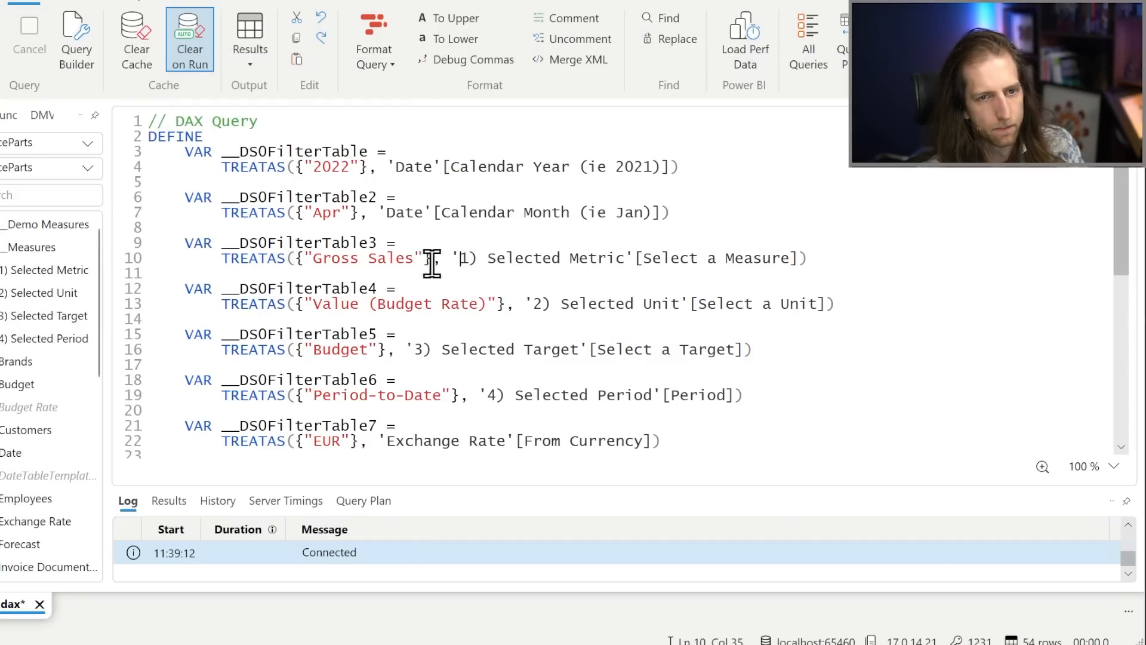
{"action": "left_click", "coordinate": [7, 37]}
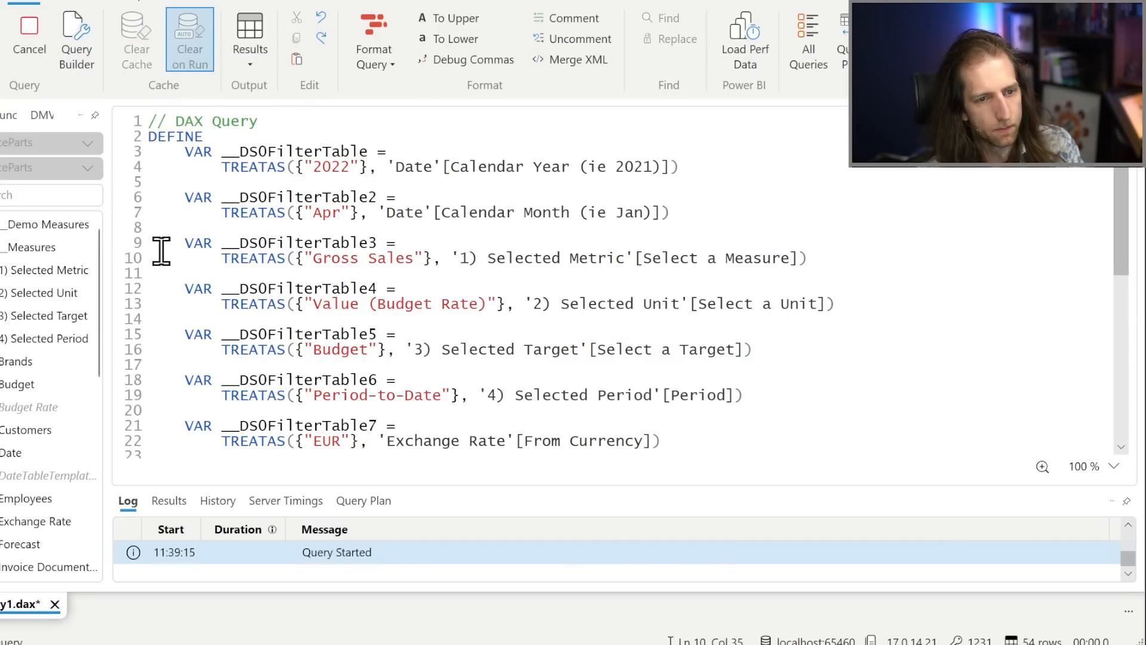
{"action": "left_click_drag", "start_coordinate": [425, 486], "coordinate": [458, 408]}
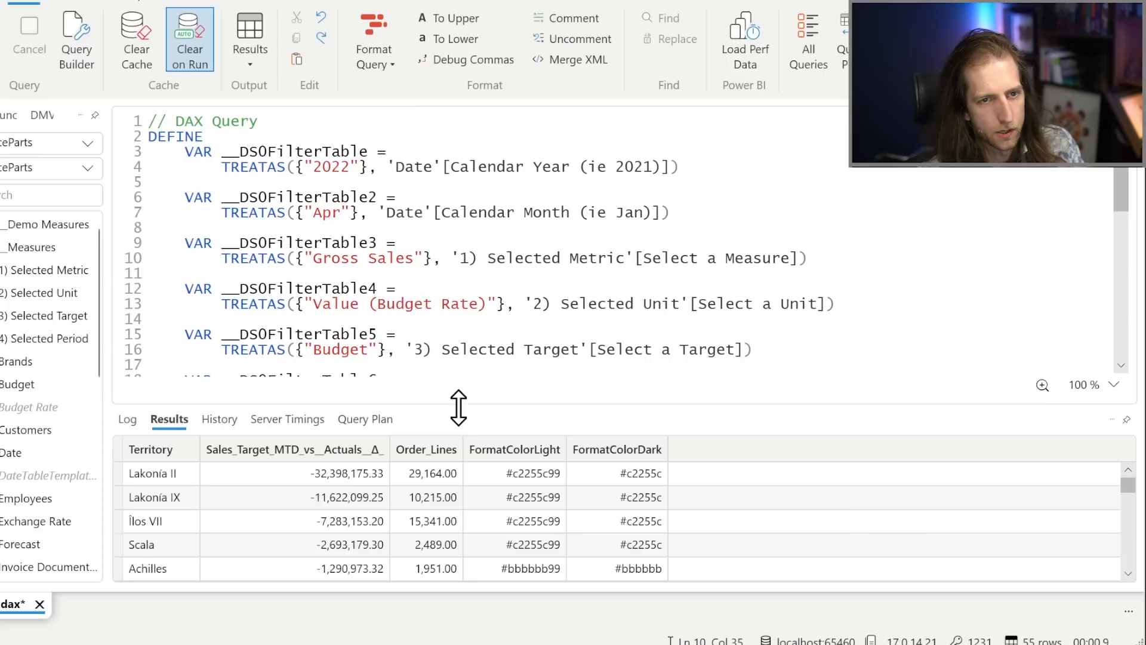
Enable the Query Plan and Server Timings traces and rerun the territory visual query.
{"action": "left_click", "coordinate": [428, 500]}
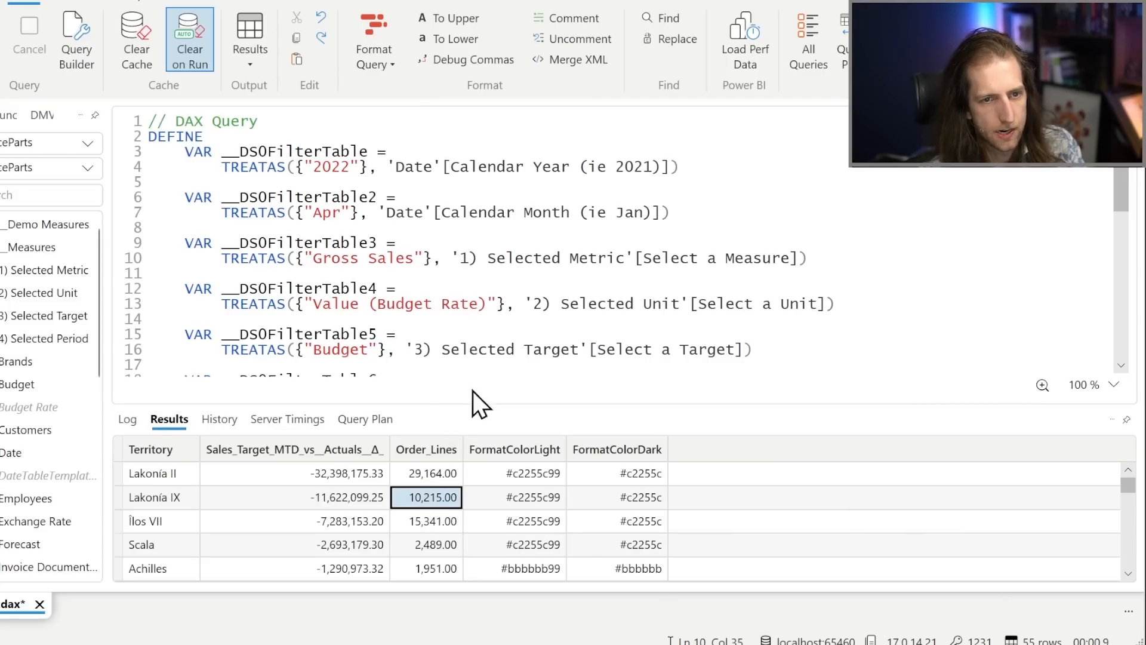
{"action": "left_click", "coordinate": [503, 321]}
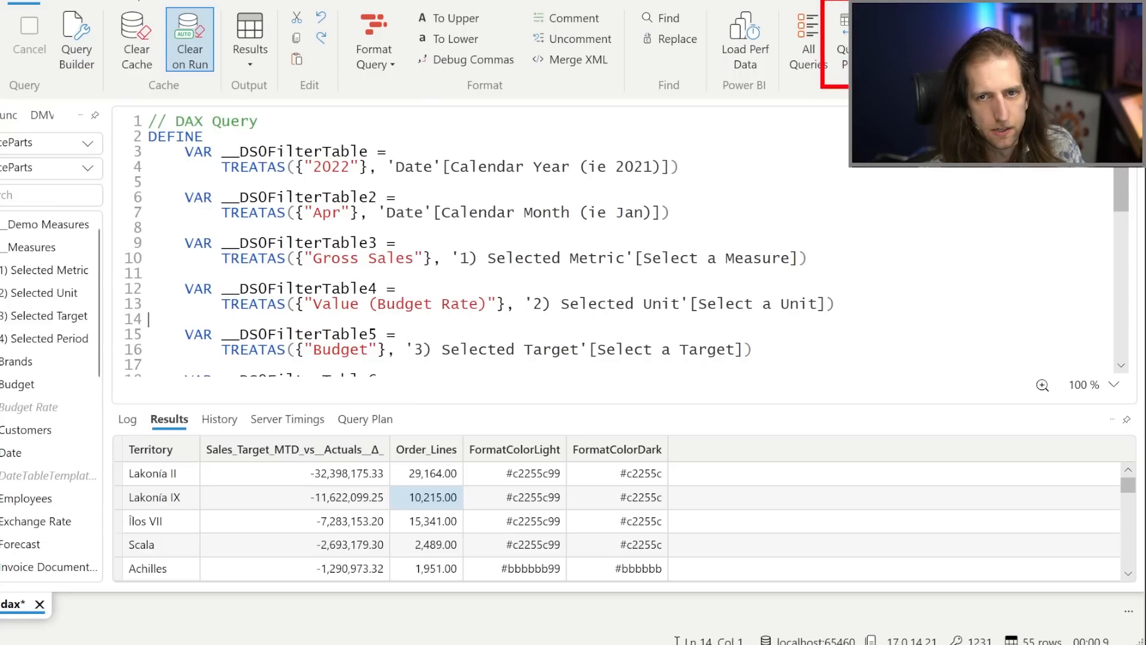
{"action": "left_click", "coordinate": [841, 45]}
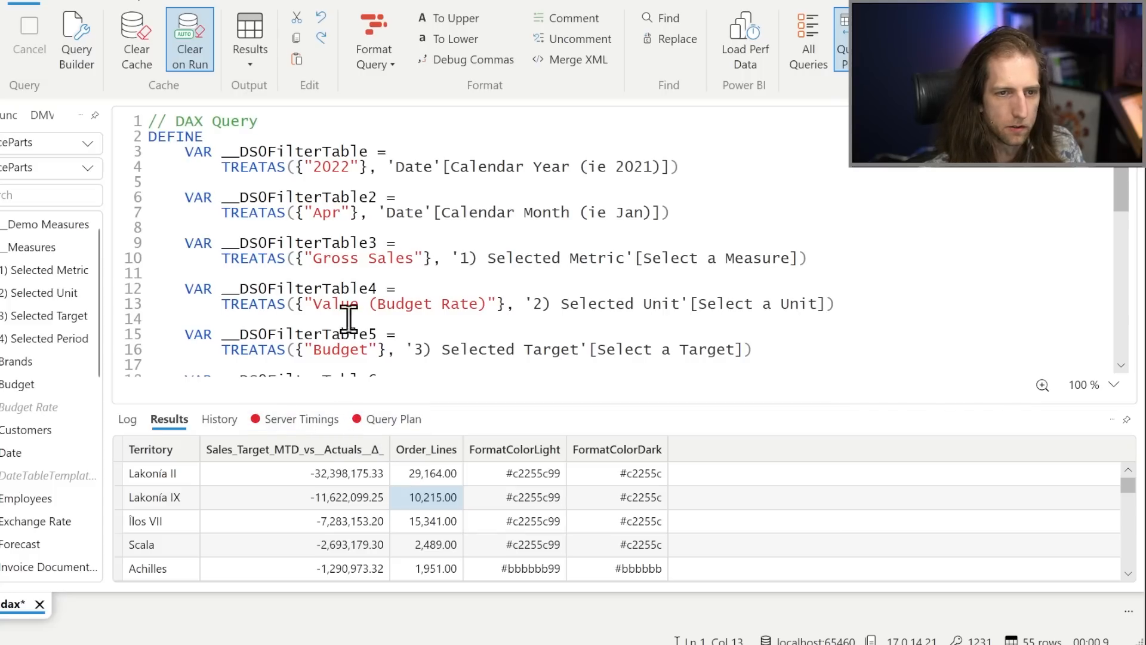
{"action": "left_click", "coordinate": [358, 289]}
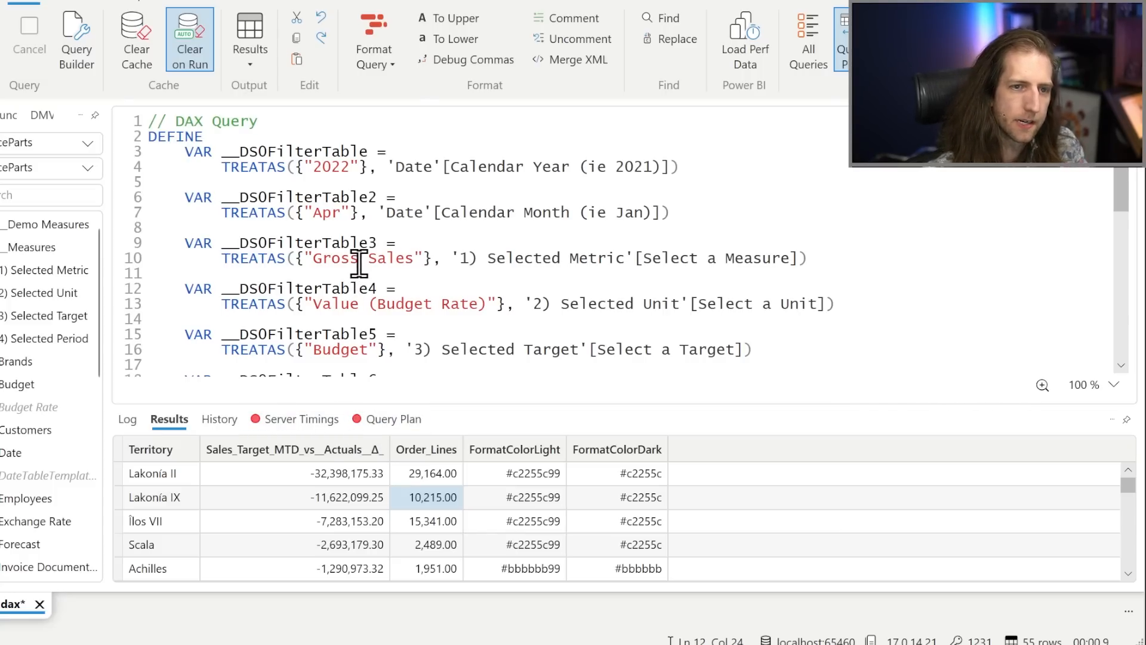
{"action": "scroll", "coordinate": [359, 263], "scroll_direction": "down", "scroll_amount": 6}
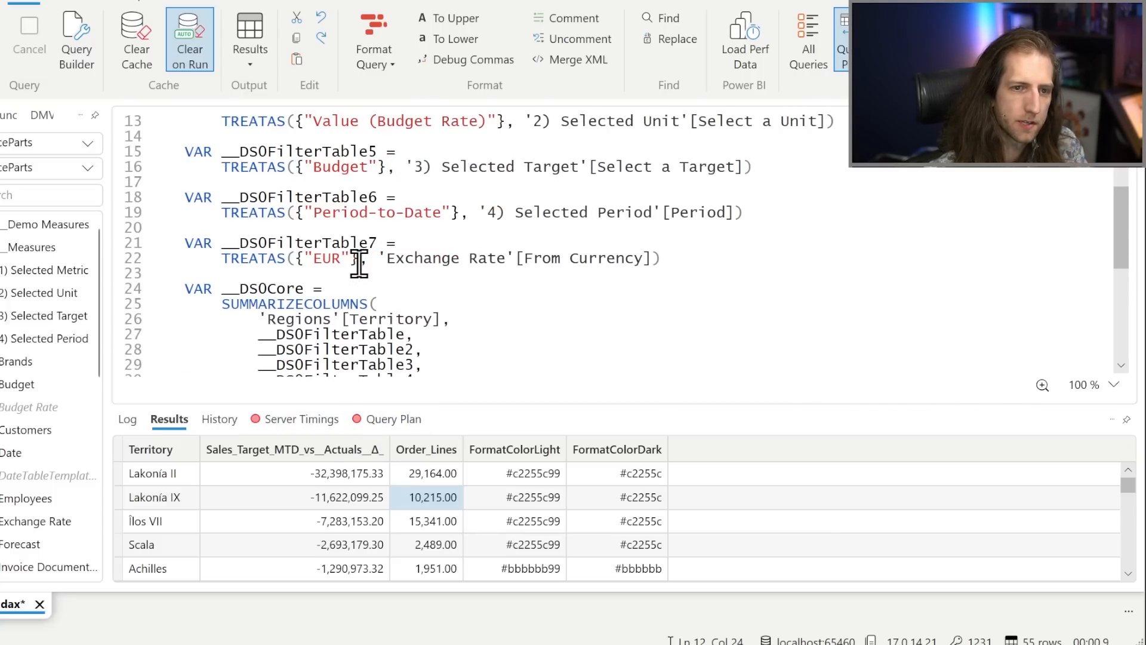
{"action": "scroll", "coordinate": [360, 261], "scroll_direction": "down", "scroll_amount": 4}
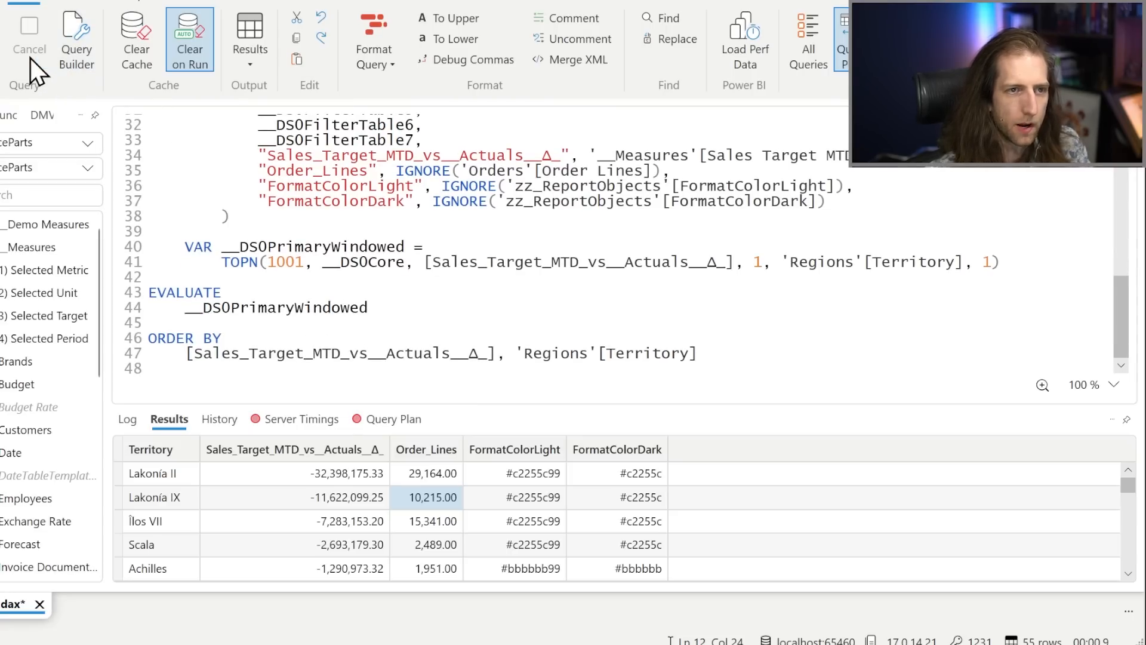
{"action": "scroll", "coordinate": [390, 261], "scroll_direction": "up", "scroll_amount": 1}
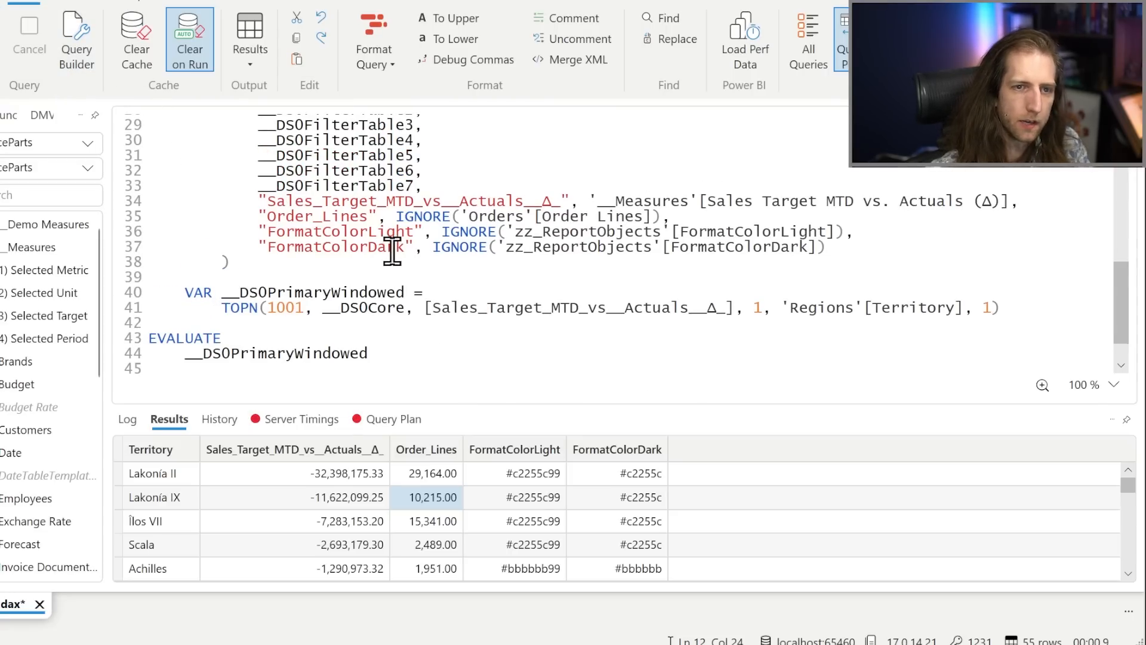
{"action": "scroll", "coordinate": [377, 272], "scroll_direction": "up", "scroll_amount": 3}
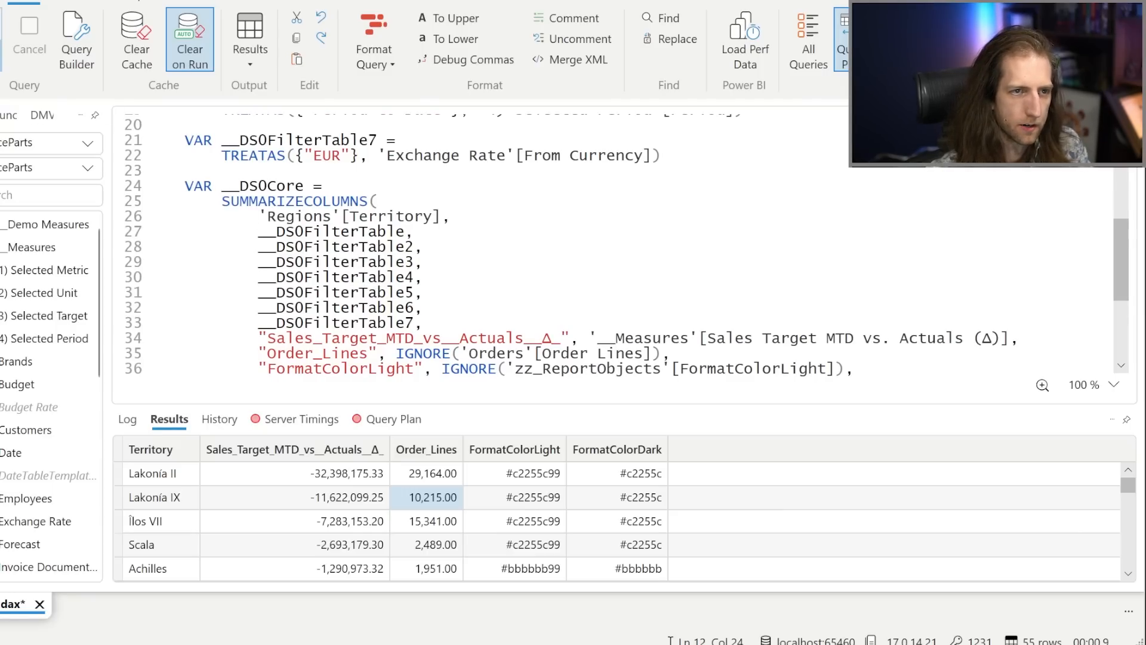
{"action": "left_click", "coordinate": [2, 39]}
Show the Server Timings in an enlarged pane and look through the list of storage engine scans.
{"action": "left_click", "coordinate": [284, 422]}
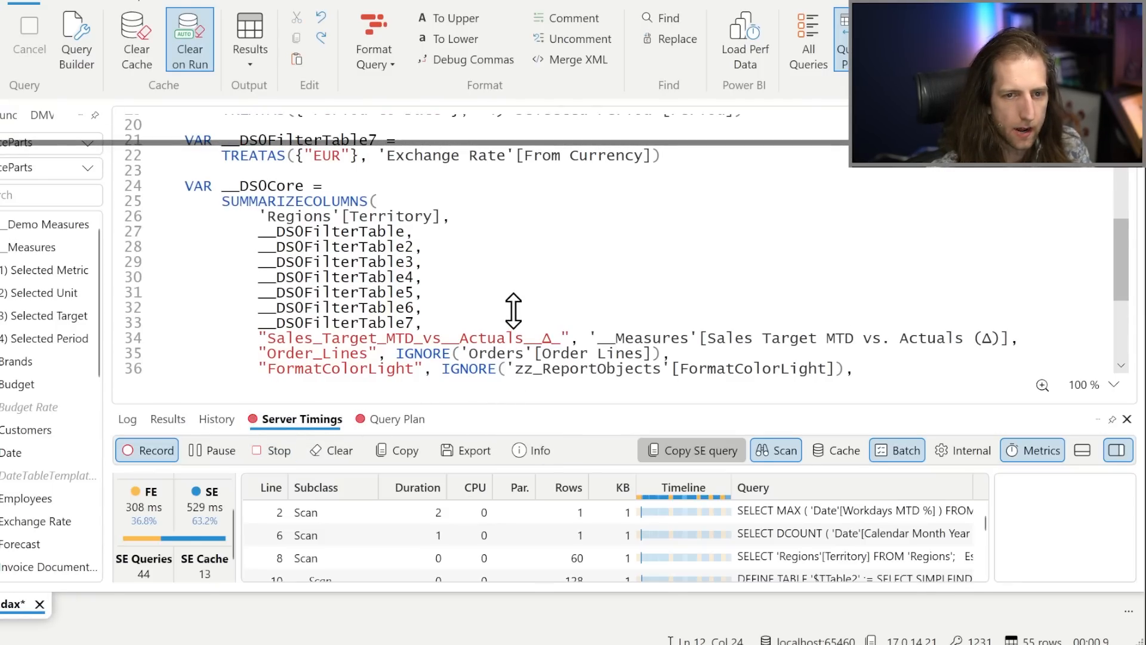
{"action": "left_click_drag", "start_coordinate": [506, 412], "coordinate": [506, 330]}
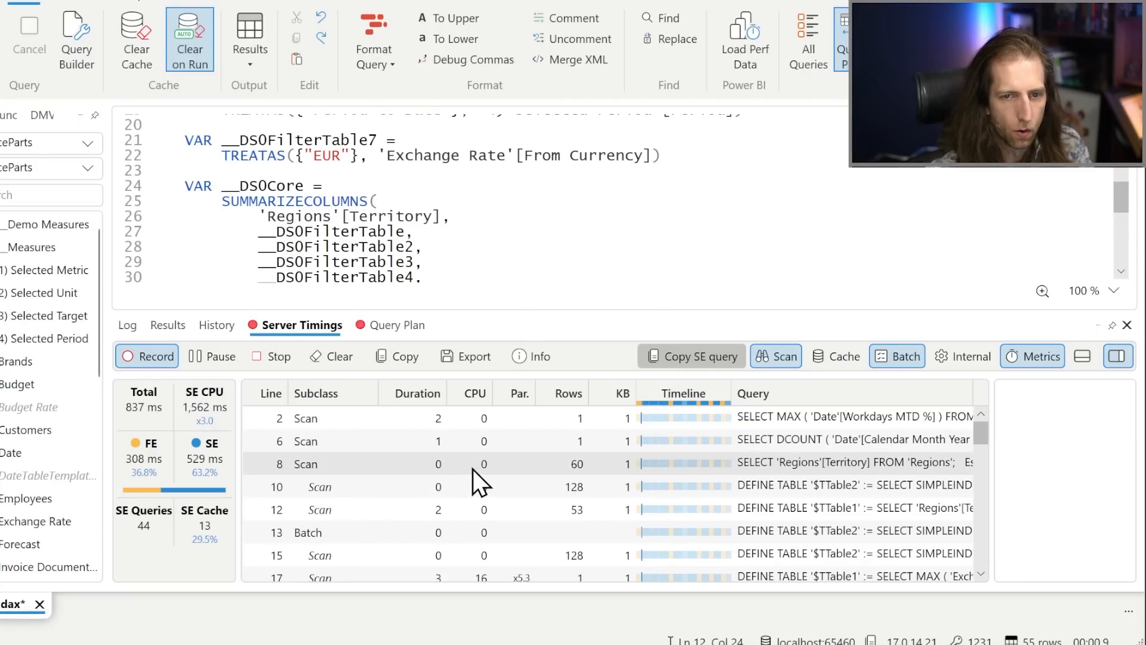
{"action": "scroll", "coordinate": [473, 469], "scroll_direction": "down", "scroll_amount": 5}
{"action": "scroll", "coordinate": [480, 481], "scroll_direction": "down", "scroll_amount": 2}
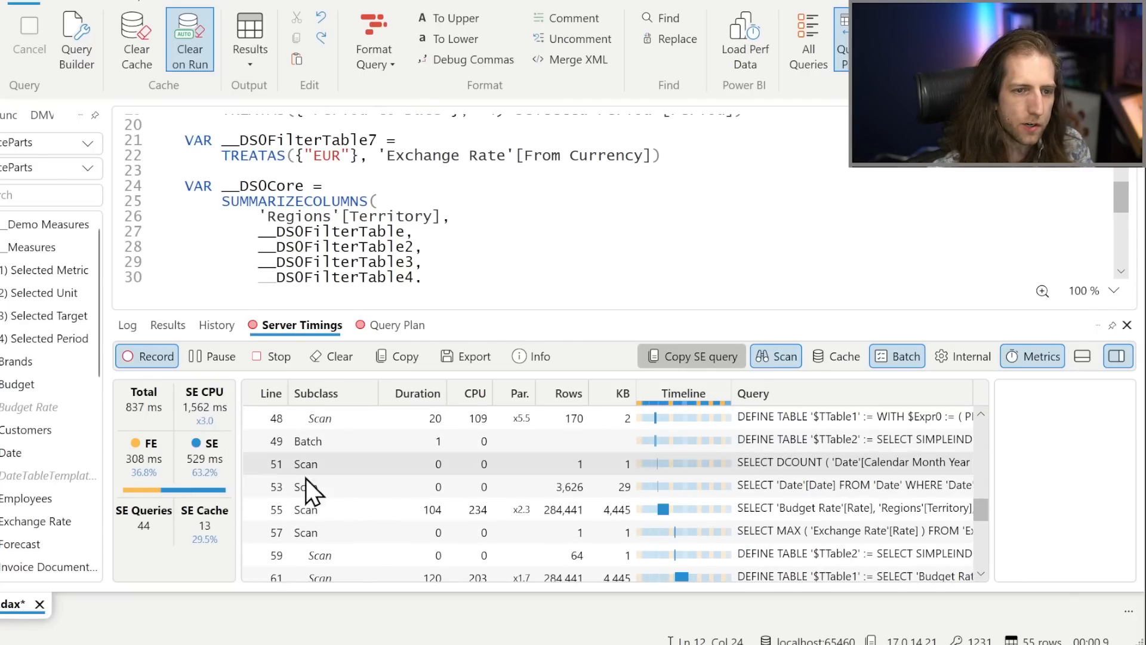
{"action": "scroll", "coordinate": [500, 453], "scroll_direction": "down", "scroll_amount": 1}
Inspect the durations and storage engine queries of the scans and batch on lines 55 to 68, including the CallbackDataID scan.
{"action": "left_click", "coordinate": [500, 440]}
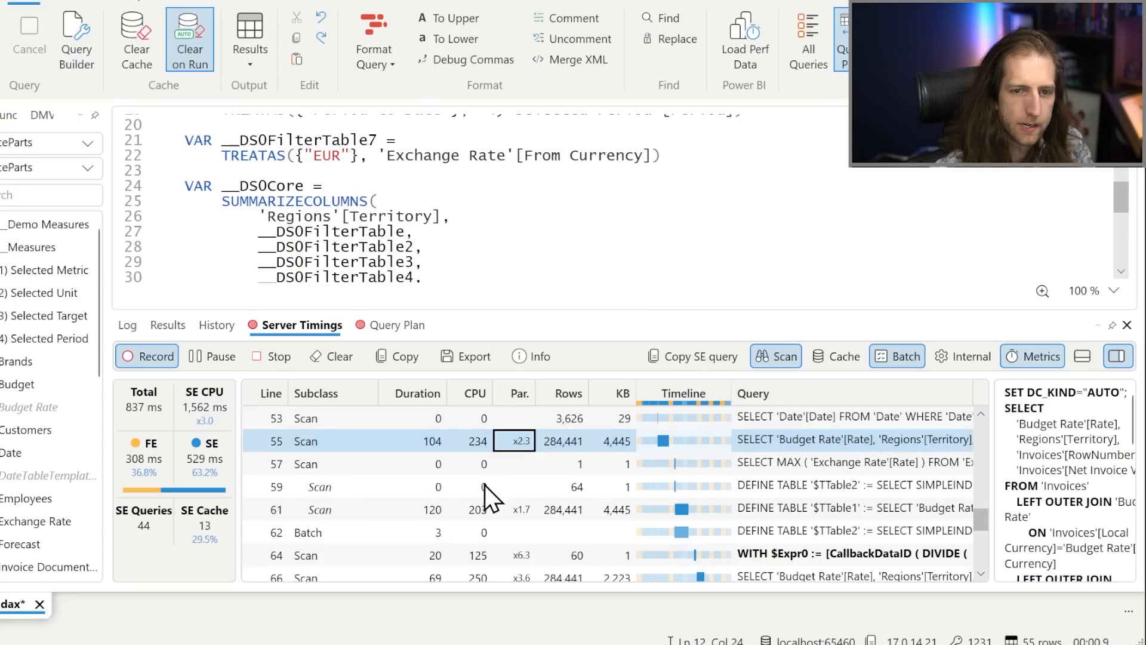
{"action": "left_click", "coordinate": [483, 511]}
{"action": "left_click", "coordinate": [475, 533]}
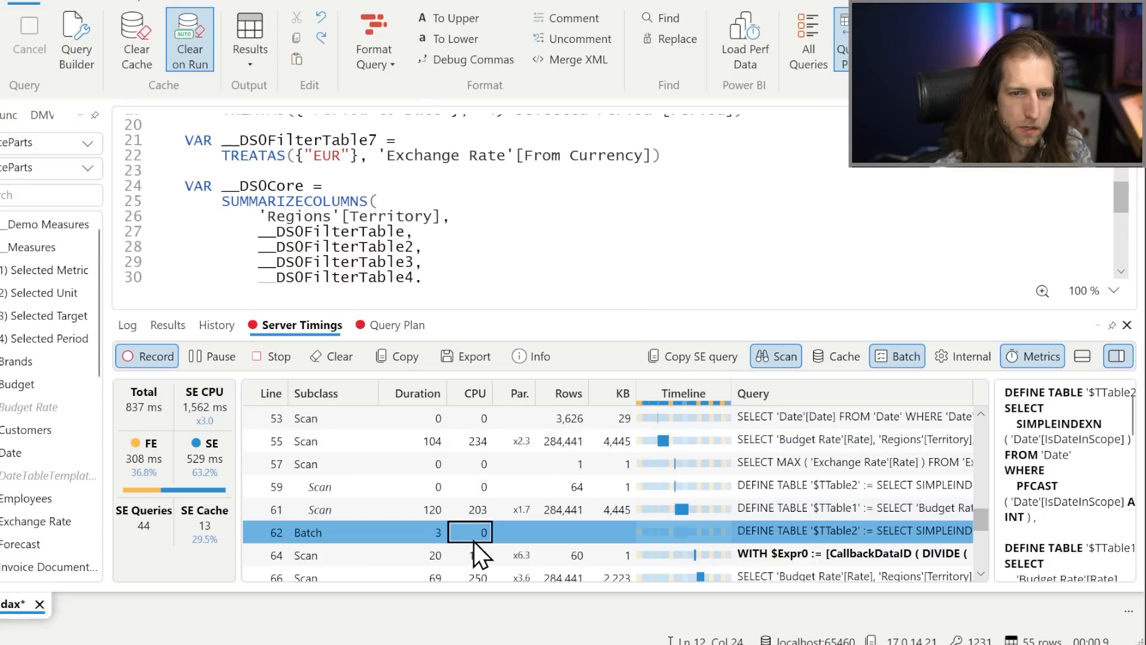
{"action": "left_click", "coordinate": [513, 514]}
{"action": "scroll", "coordinate": [513, 513], "scroll_direction": "down", "scroll_amount": 1}
{"action": "scroll", "coordinate": [512, 514], "scroll_direction": "down", "scroll_amount": 1}
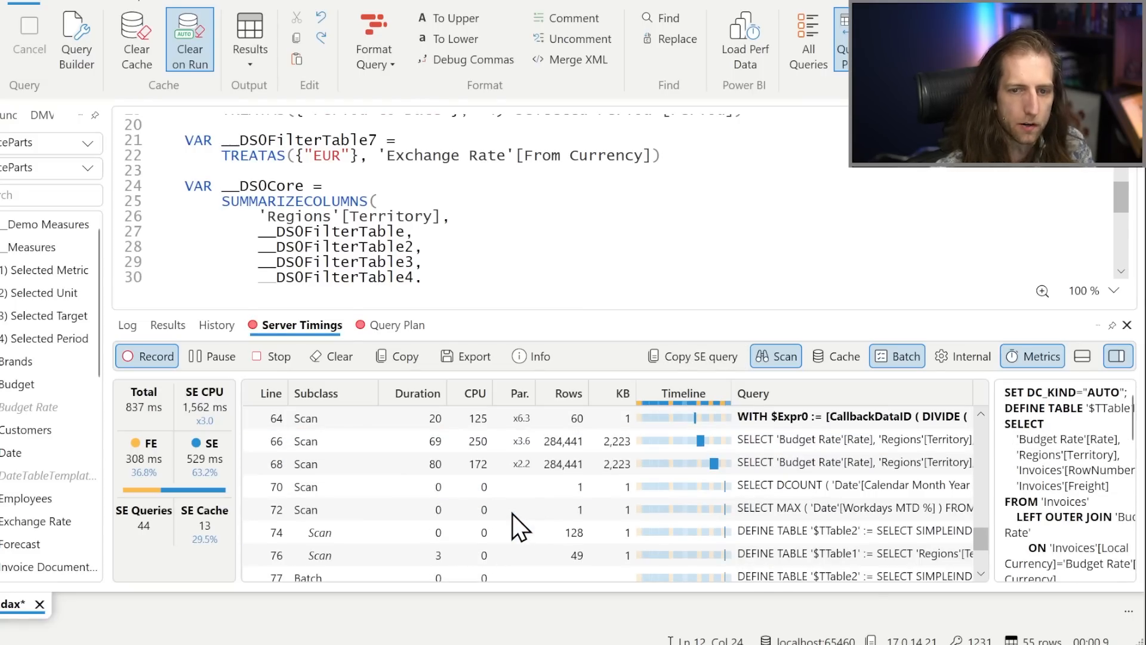
{"action": "scroll", "coordinate": [512, 514], "scroll_direction": "up", "scroll_amount": 1}
{"action": "left_click", "coordinate": [517, 488]}
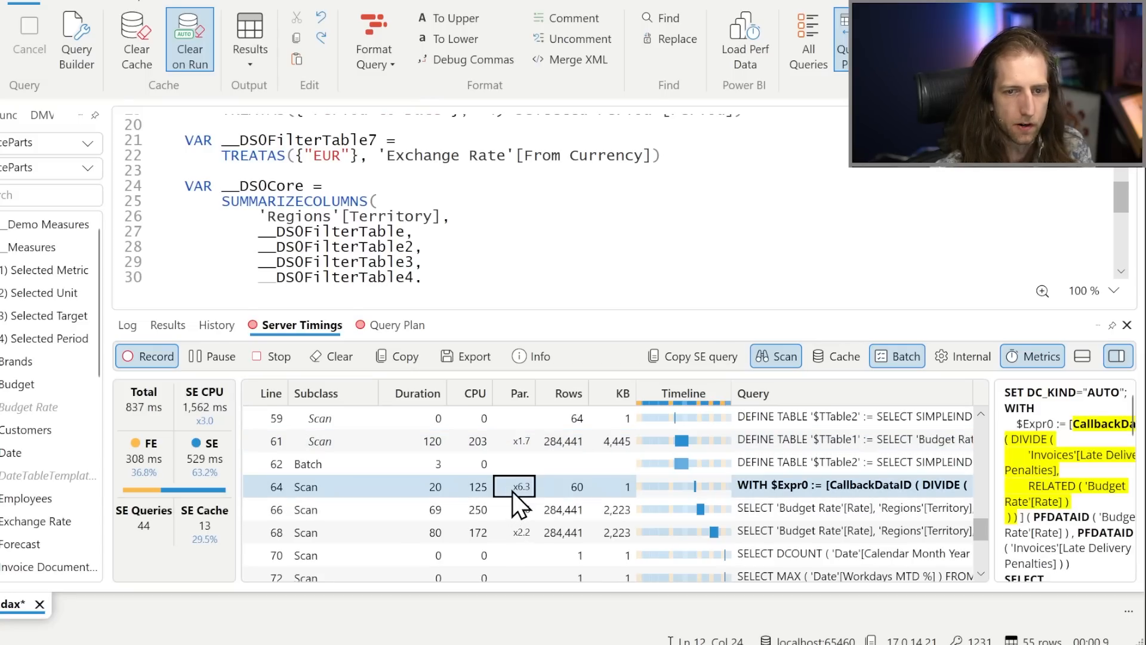
{"action": "left_click", "coordinate": [489, 441]}
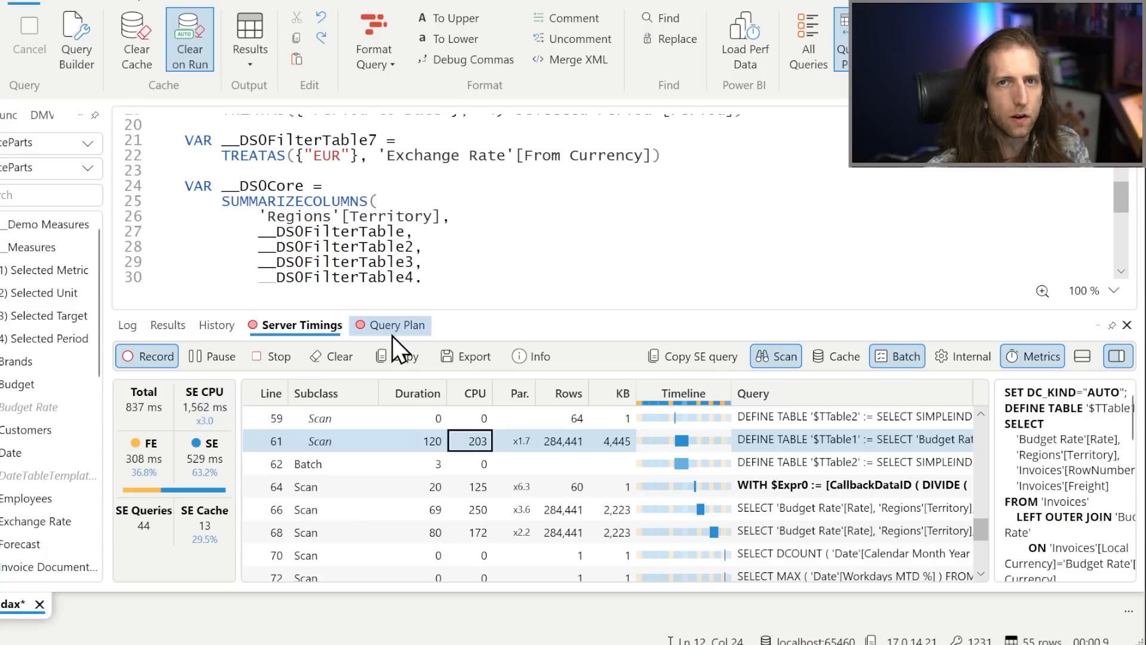
Show the Query Plan in an enlarged pane and examine the physical plan down to the Cache operator on line 23.
{"action": "left_click", "coordinate": [392, 327]}
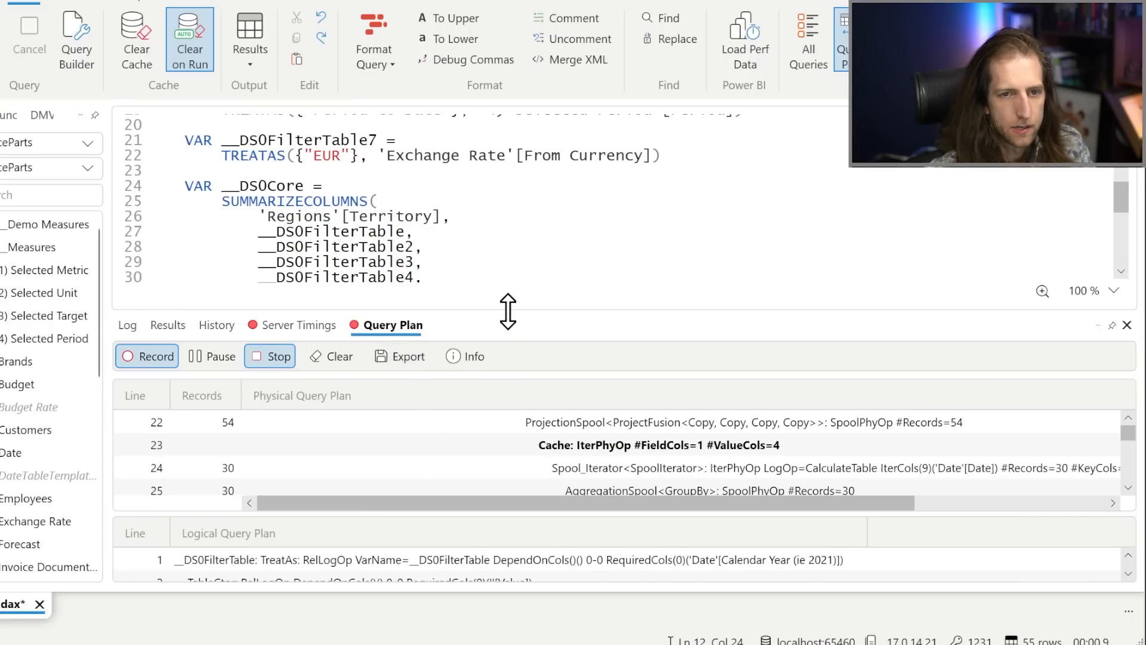
{"action": "left_click_drag", "start_coordinate": [508, 311], "coordinate": [511, 218]}
{"action": "scroll", "coordinate": [474, 385], "scroll_direction": "up", "scroll_amount": 3}
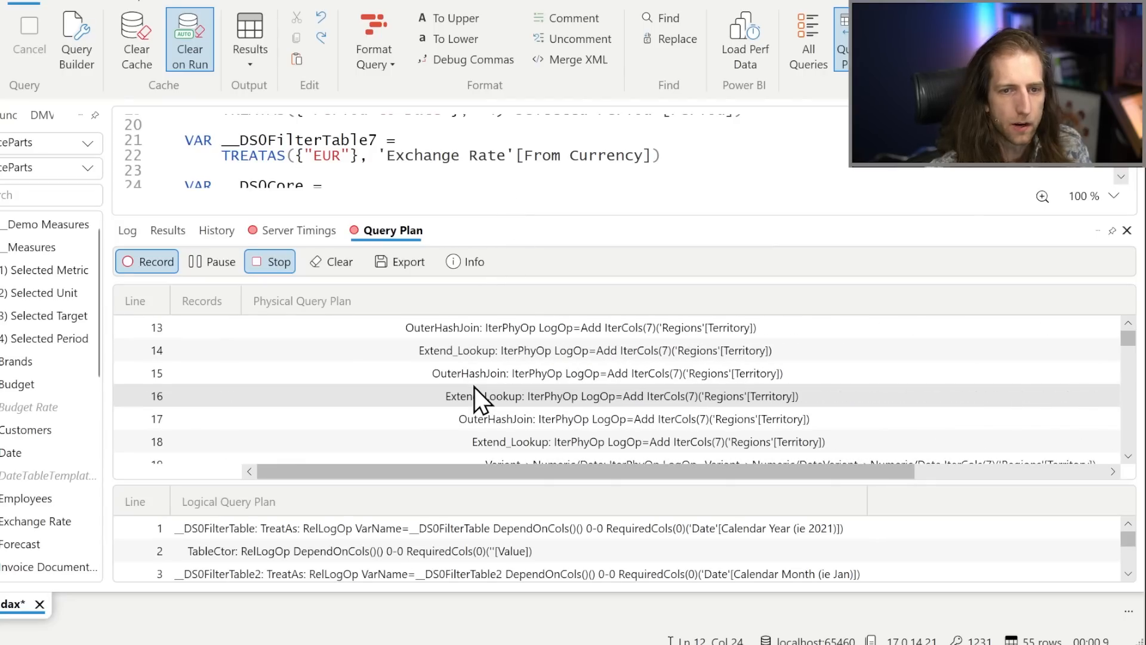
{"action": "scroll", "coordinate": [474, 386], "scroll_direction": "up", "scroll_amount": 4}
{"action": "scroll", "coordinate": [474, 385], "scroll_direction": "down", "scroll_amount": 5}
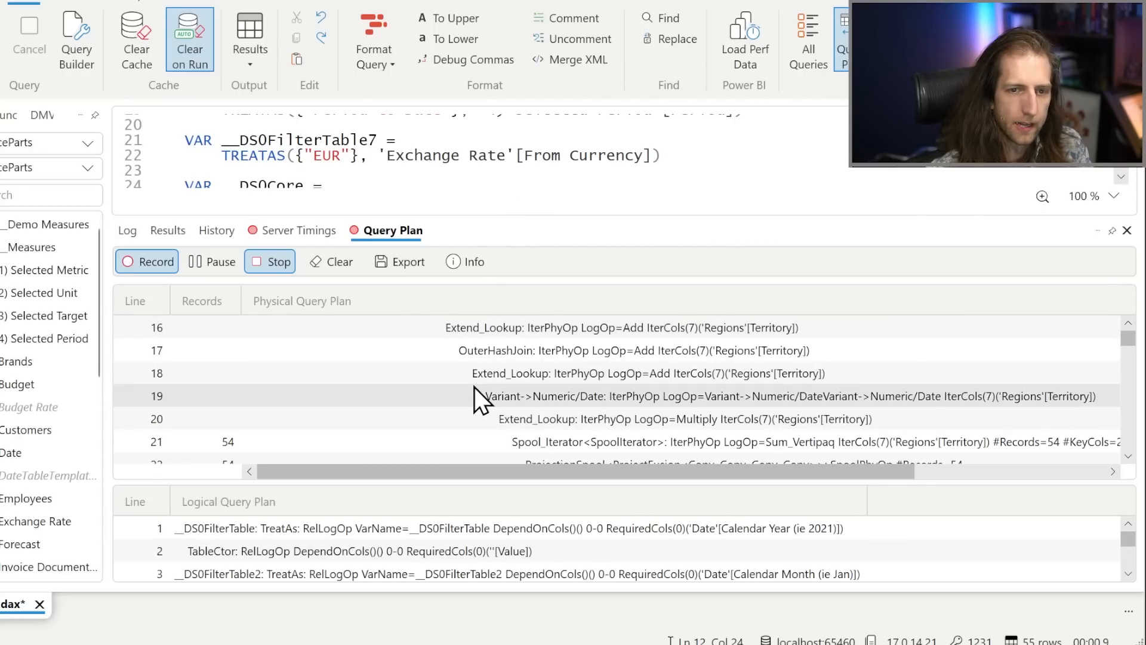
{"action": "scroll", "coordinate": [474, 386], "scroll_direction": "down", "scroll_amount": 2}
{"action": "left_click", "coordinate": [488, 353]}
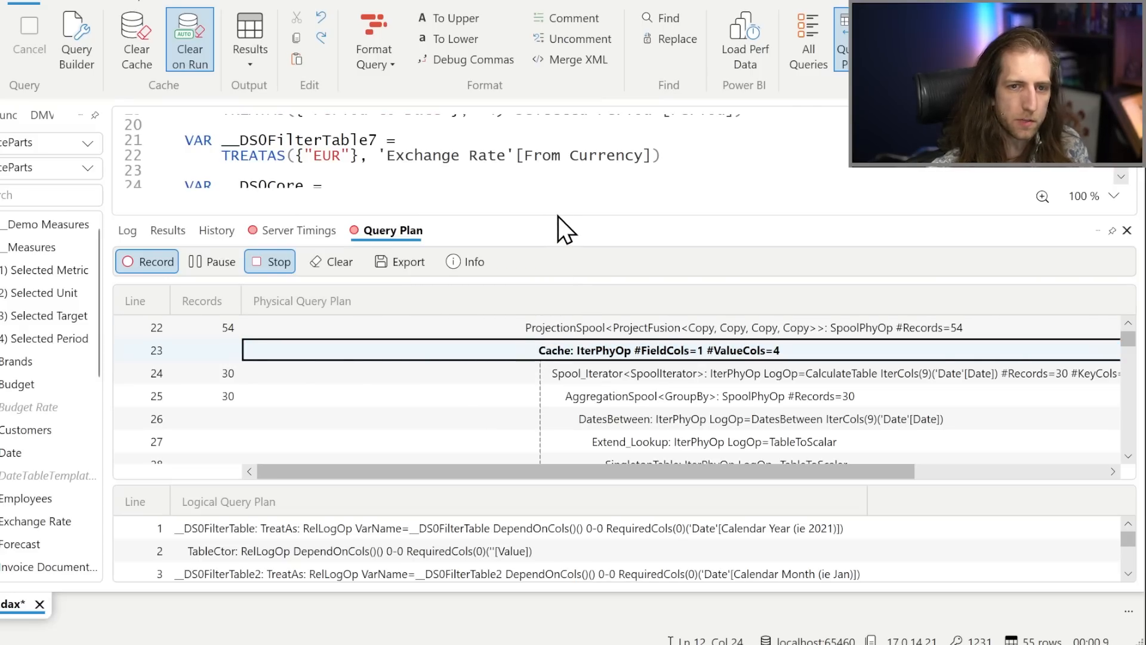
Give the query editor more room again and turn off the Query Plan and Server Timings traces.
{"action": "left_click_drag", "start_coordinate": [553, 220], "coordinate": [536, 409]}
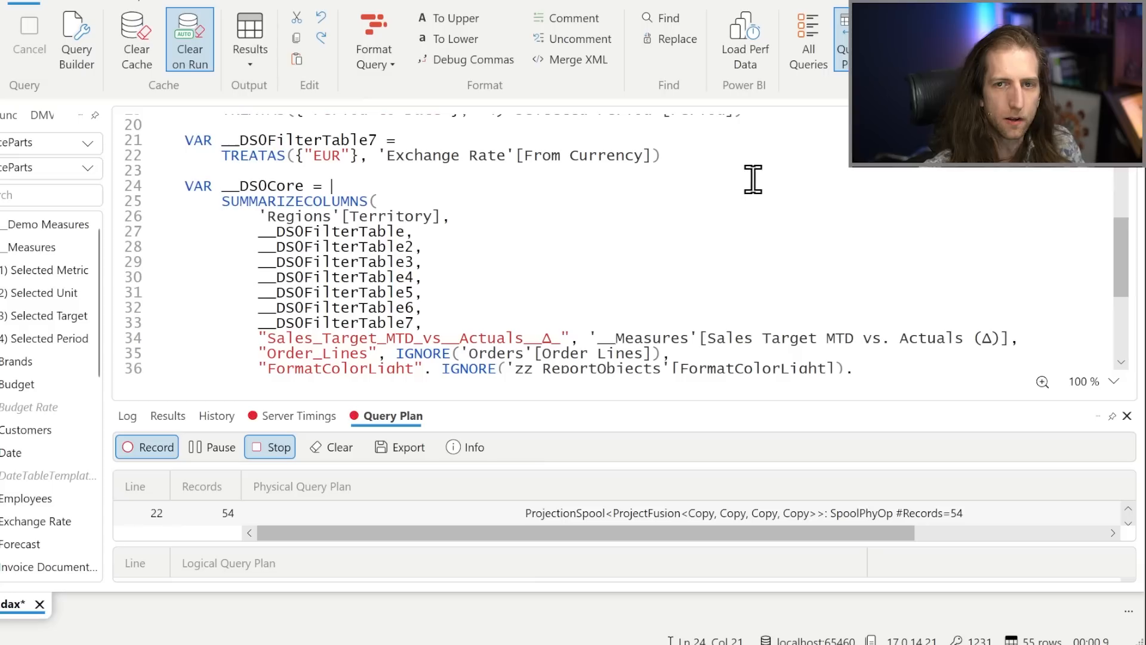
{"action": "left_click", "coordinate": [753, 183]}
{"action": "left_click", "coordinate": [854, 42]}
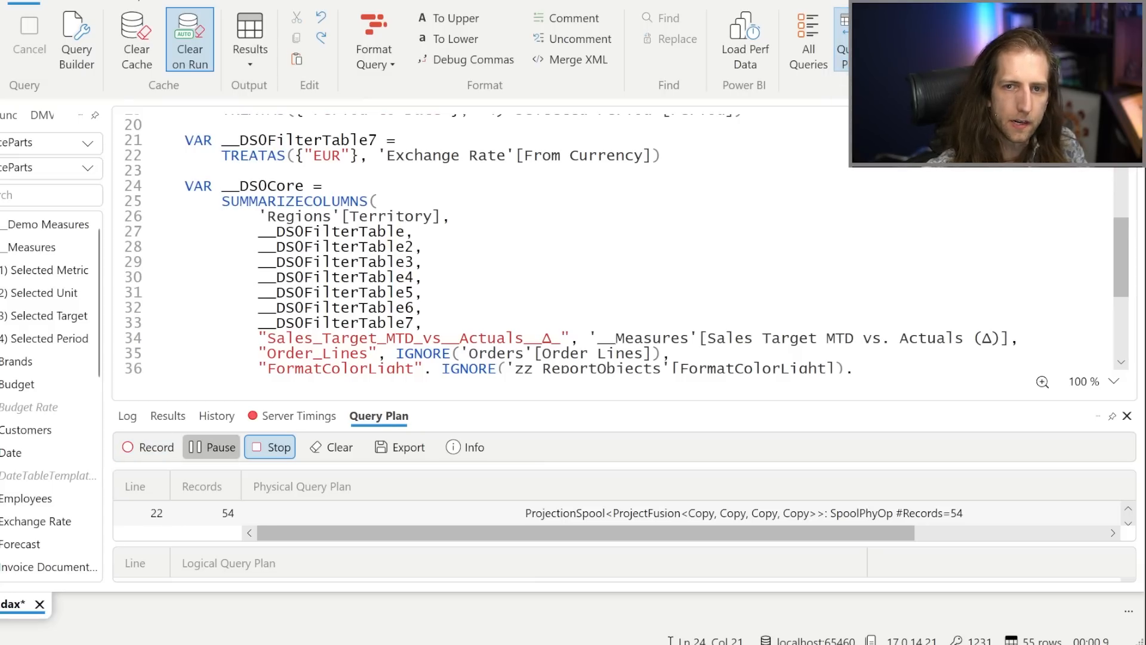
{"action": "left_click", "coordinate": [898, 41]}
{"action": "left_click", "coordinate": [719, 222]}
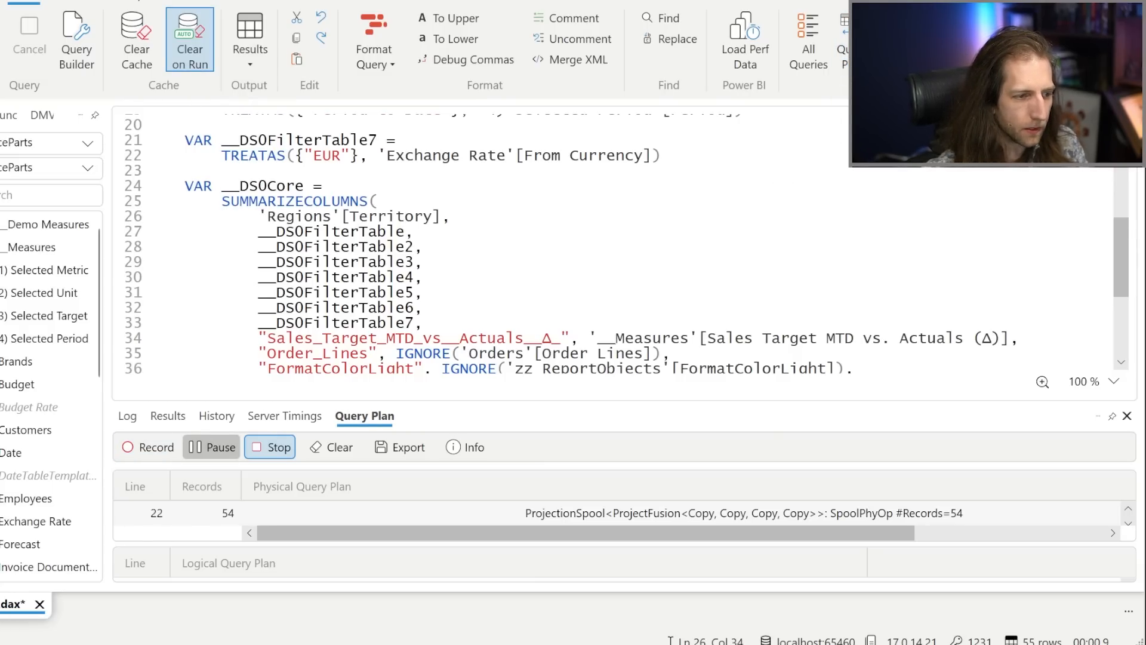
Switch to Power BI Desktop and review Query 8 from the SUMMARIZECOLUMNS measures back to the filter table variables.
{"action": "key", "text": "alt+Tab"}
{"action": "left_click", "coordinate": [342, 367]}
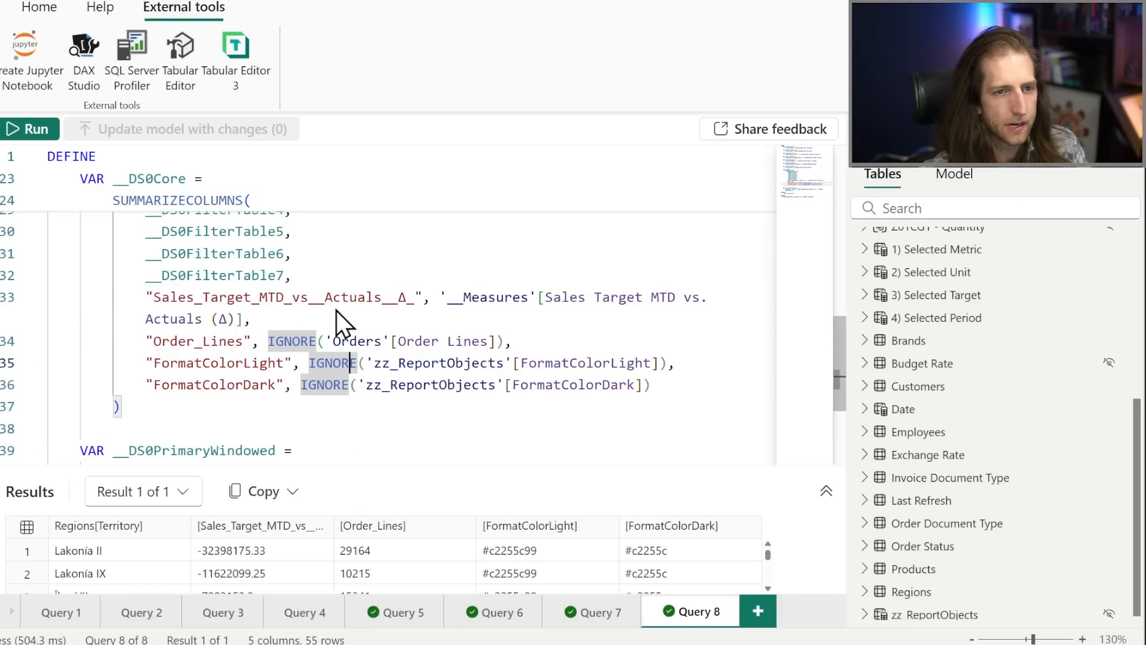
{"action": "scroll", "coordinate": [336, 308], "scroll_direction": "up", "scroll_amount": 8}
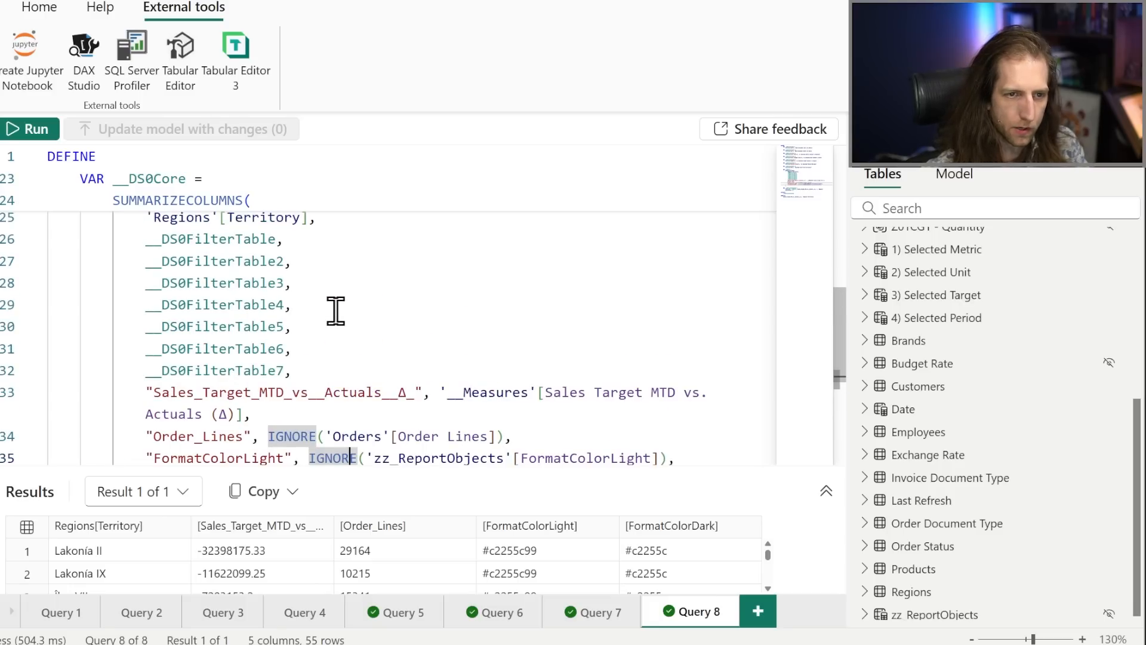
{"action": "scroll", "coordinate": [336, 309], "scroll_direction": "up", "scroll_amount": 2}
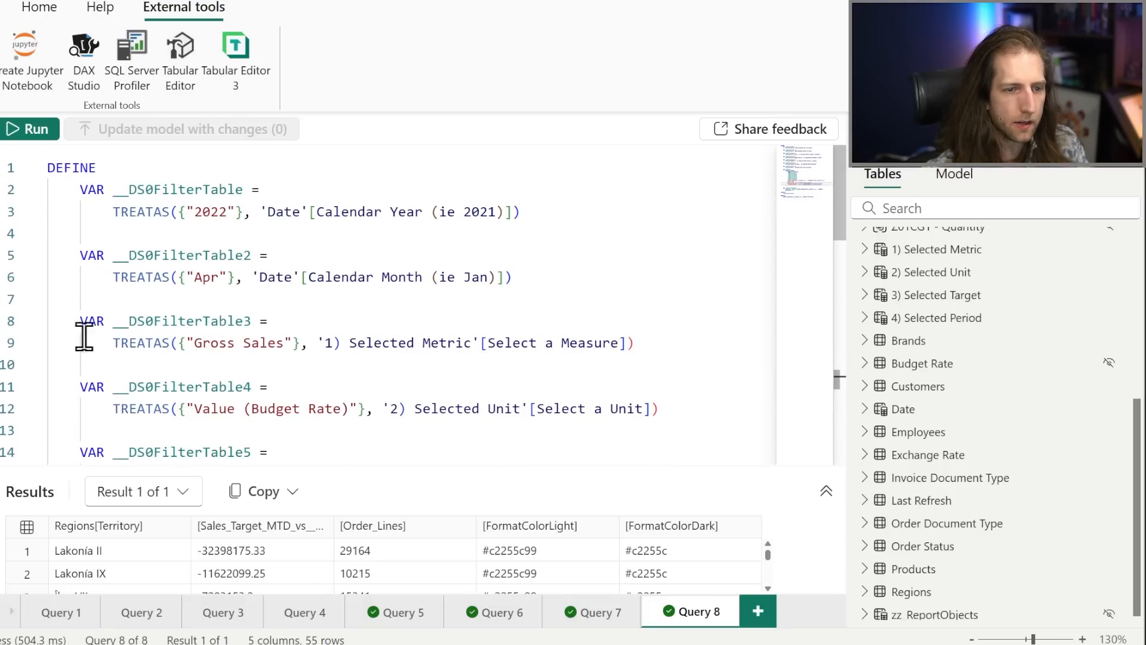
Add a new query and use a quick query to define all measures in the __Measures table.
{"action": "left_click", "coordinate": [758, 612]}
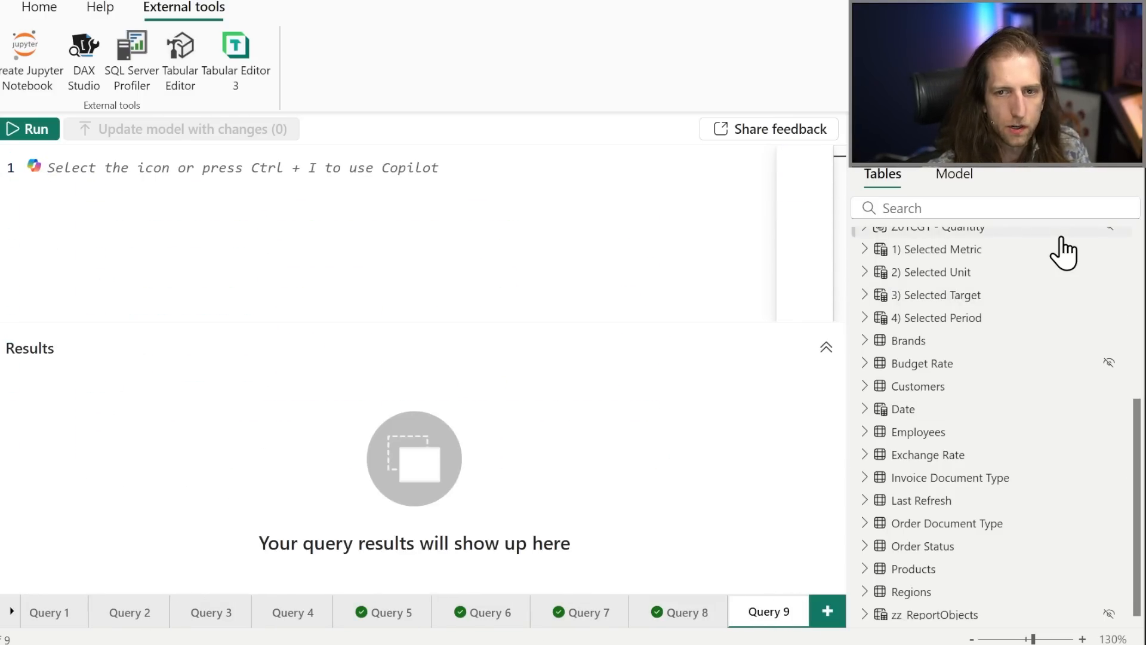
{"action": "scroll", "coordinate": [1015, 265], "scroll_direction": "up", "scroll_amount": 5}
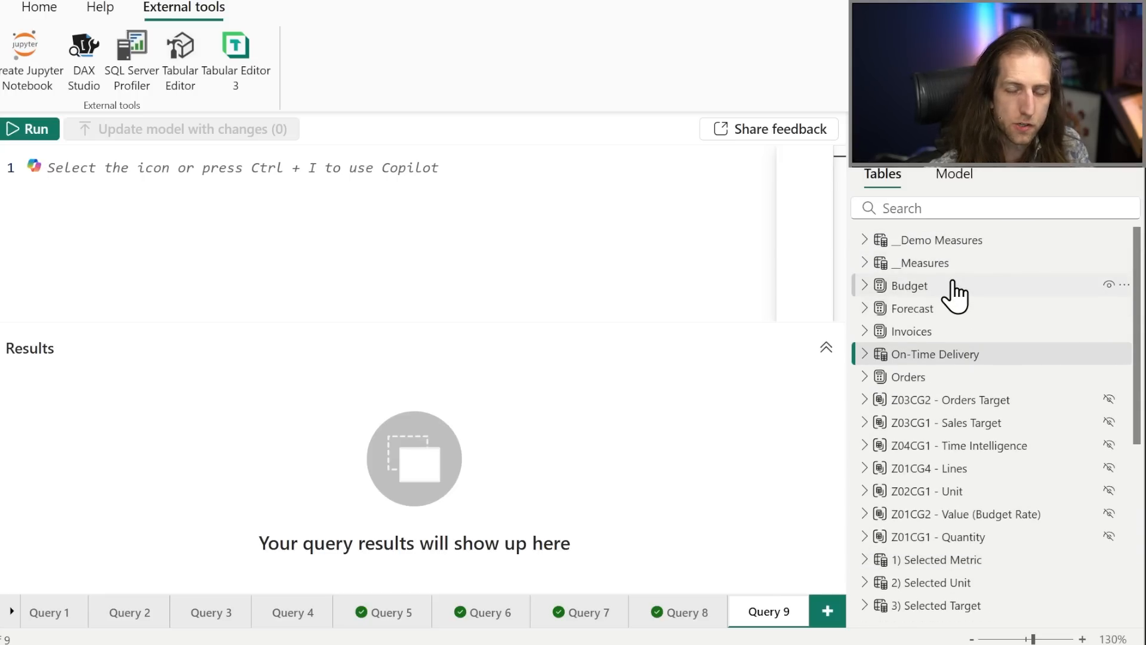
{"action": "mouse_move", "coordinate": [938, 272]}
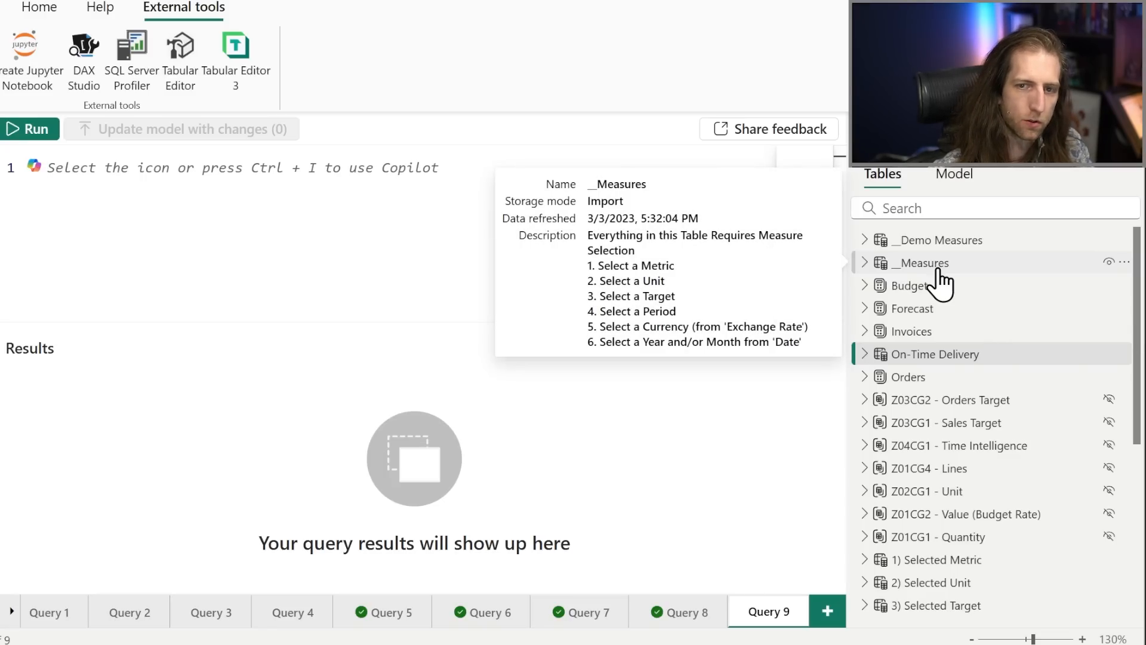
{"action": "right_click", "coordinate": [939, 269]}
{"action": "mouse_move", "coordinate": [938, 275]}
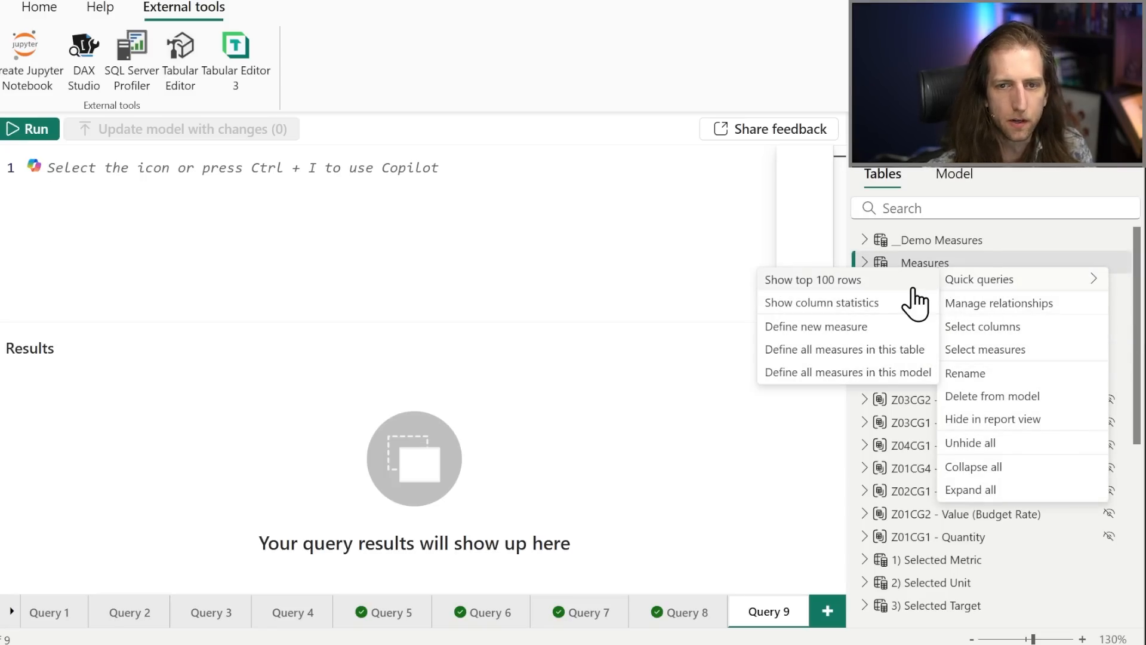
{"action": "left_click", "coordinate": [889, 352]}
Read through the generated measure definitions in Query 10, with the text zoomed to 90% and the editor area enlarged.
{"action": "scroll", "coordinate": [268, 220], "scroll_direction": "up", "scroll_amount": 10}
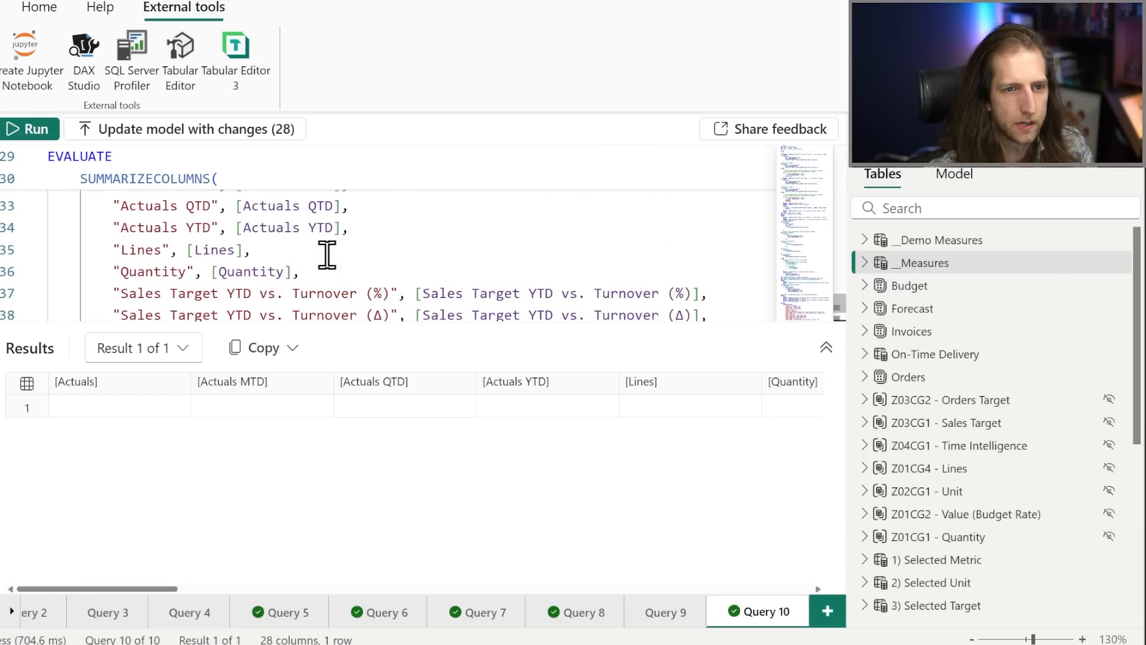
{"action": "scroll", "coordinate": [300, 255], "scroll_direction": "up", "scroll_amount": 4}
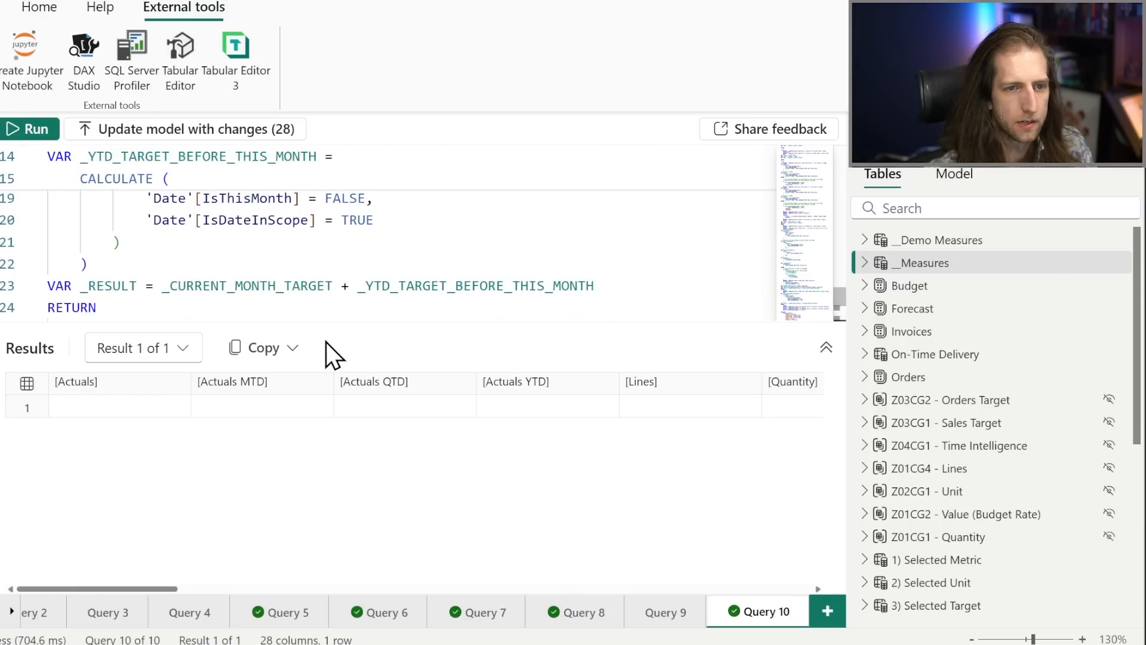
{"action": "left_click", "coordinate": [352, 293]}
{"action": "scroll", "coordinate": [352, 297], "scroll_direction": "down", "scroll_amount": 4, "text": "ctrl"}
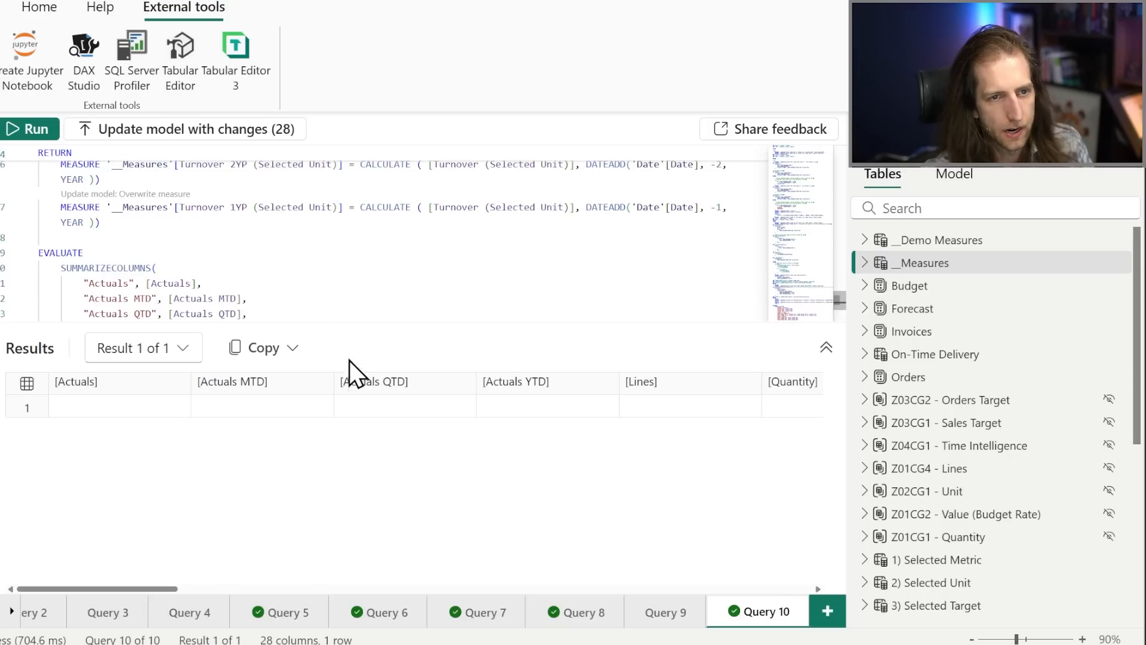
{"action": "left_click_drag", "start_coordinate": [373, 342], "coordinate": [373, 477]}
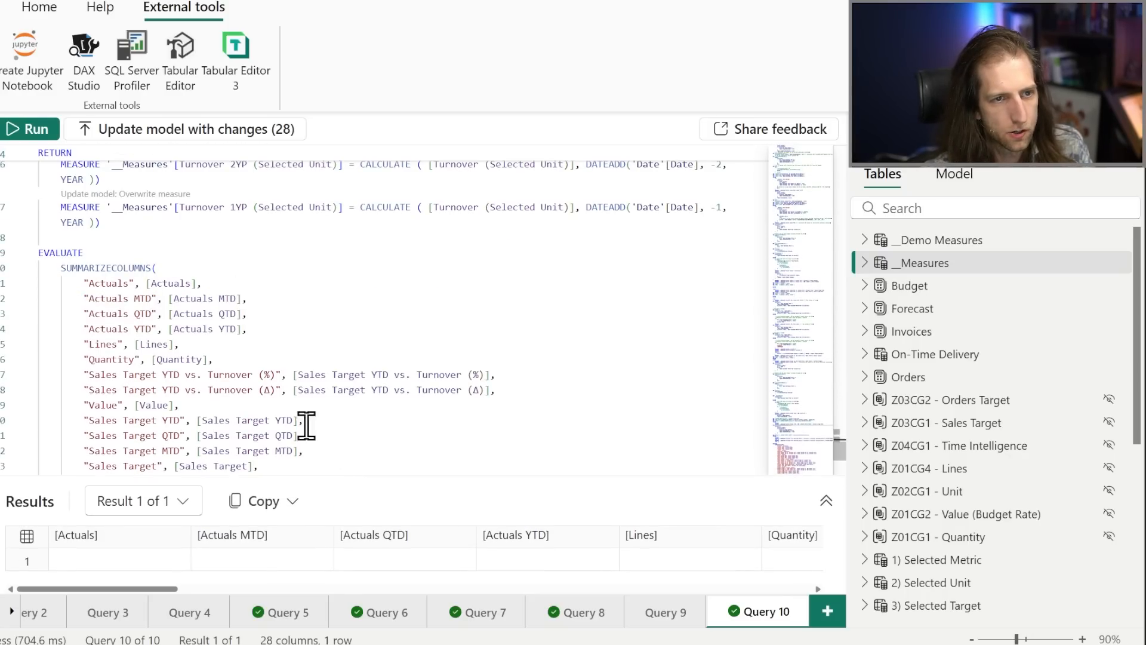
{"action": "scroll", "coordinate": [205, 324], "scroll_direction": "up", "scroll_amount": 15}
{"action": "left_click", "coordinate": [213, 265]}
{"action": "scroll", "coordinate": [206, 270], "scroll_direction": "up", "scroll_amount": 5}
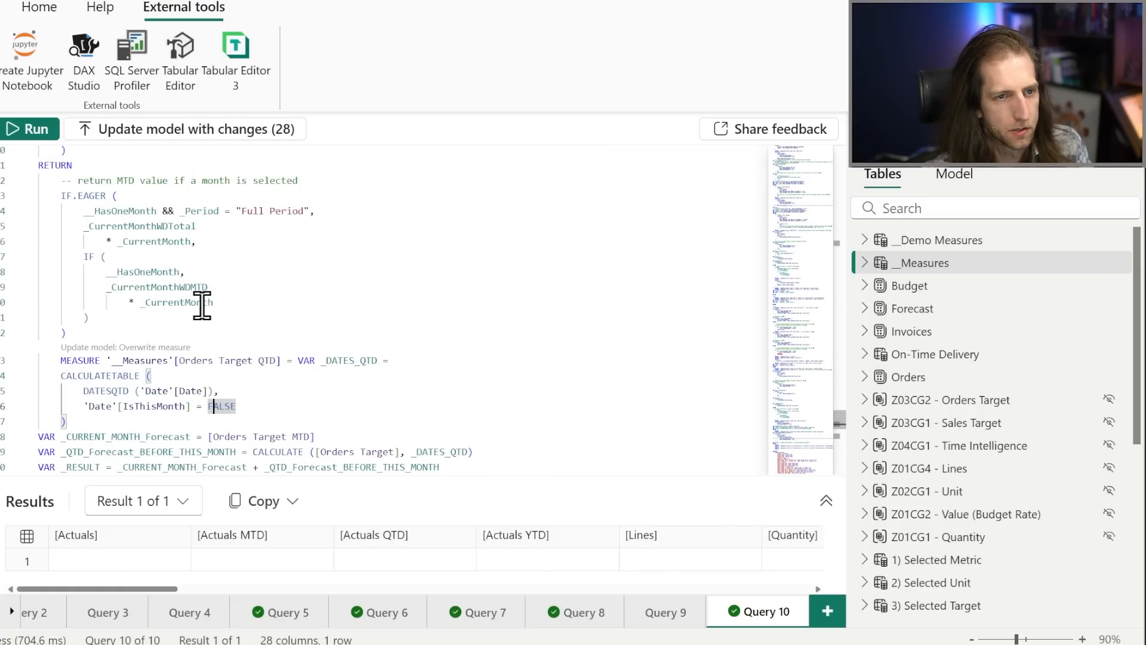
Review the Query 10 measure definitions from Orders Target QTD back to Actuals MTD, Data Label, and look at the Copilot option.
{"action": "left_click", "coordinate": [233, 303]}
{"action": "scroll", "coordinate": [238, 317], "scroll_direction": "up", "scroll_amount": 2}
{"action": "scroll", "coordinate": [119, 251], "scroll_direction": "up", "scroll_amount": 10}
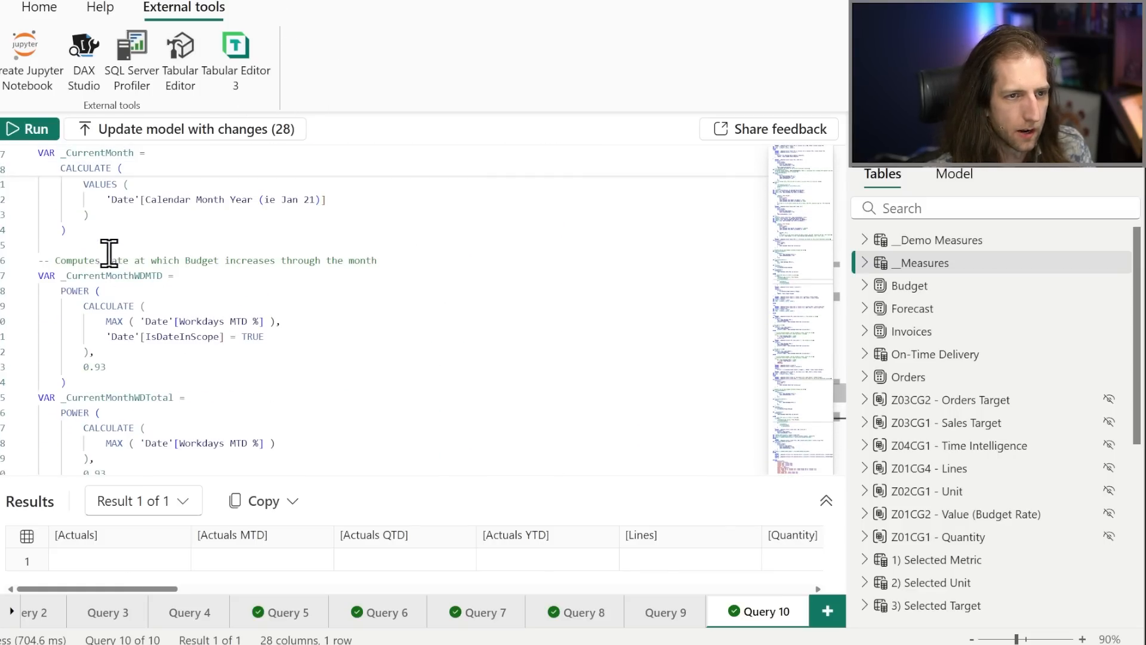
{"action": "scroll", "coordinate": [107, 249], "scroll_direction": "up", "scroll_amount": 15}
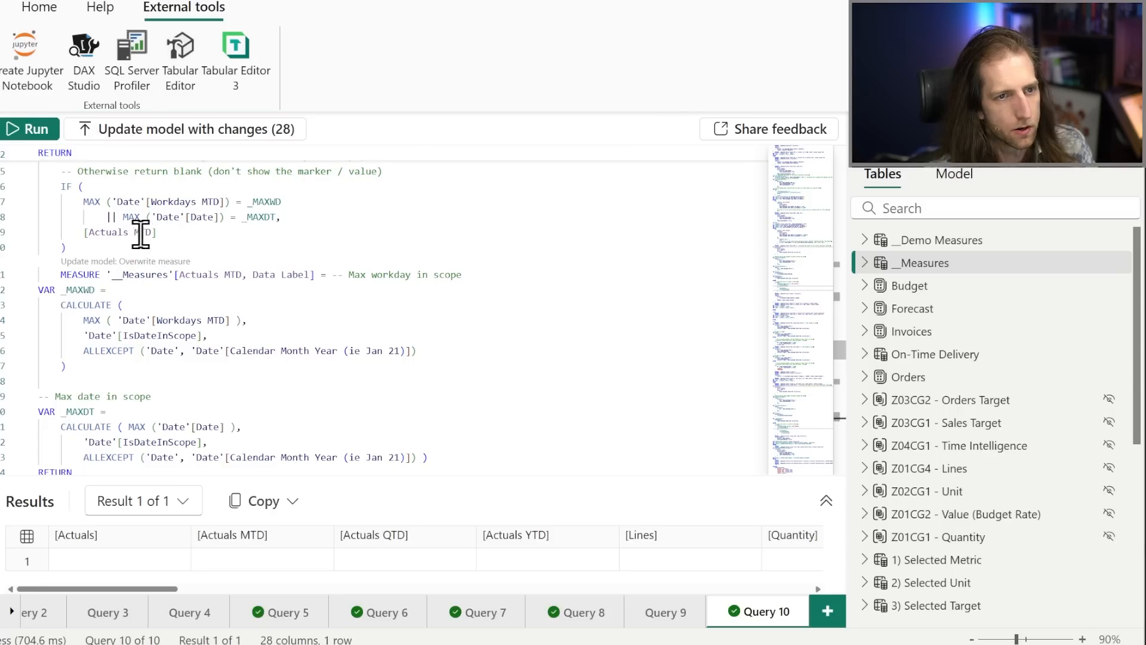
{"action": "left_click_drag", "start_coordinate": [106, 216], "coordinate": [123, 217]}
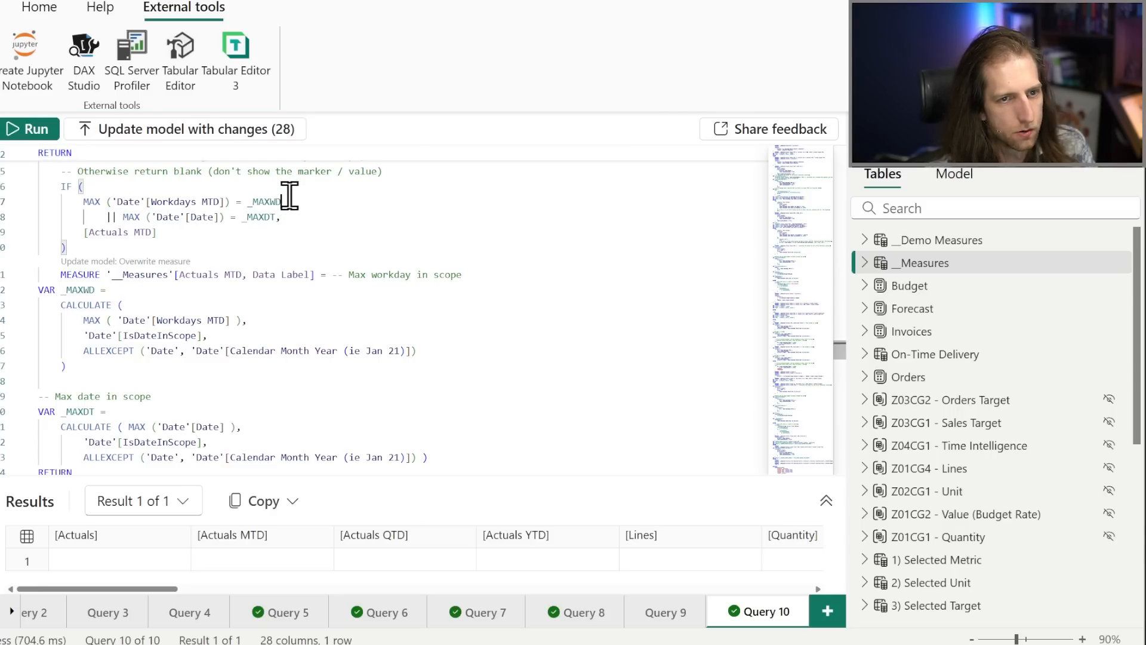
{"action": "left_click", "coordinate": [280, 202]}
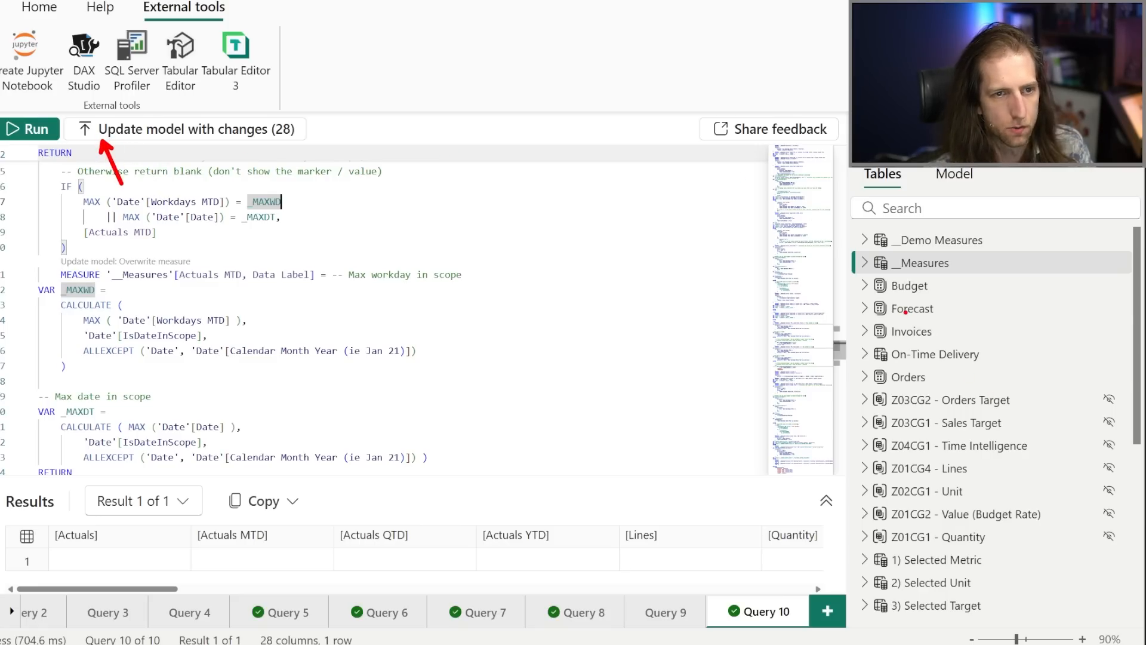
{"action": "left_click", "coordinate": [457, 250]}
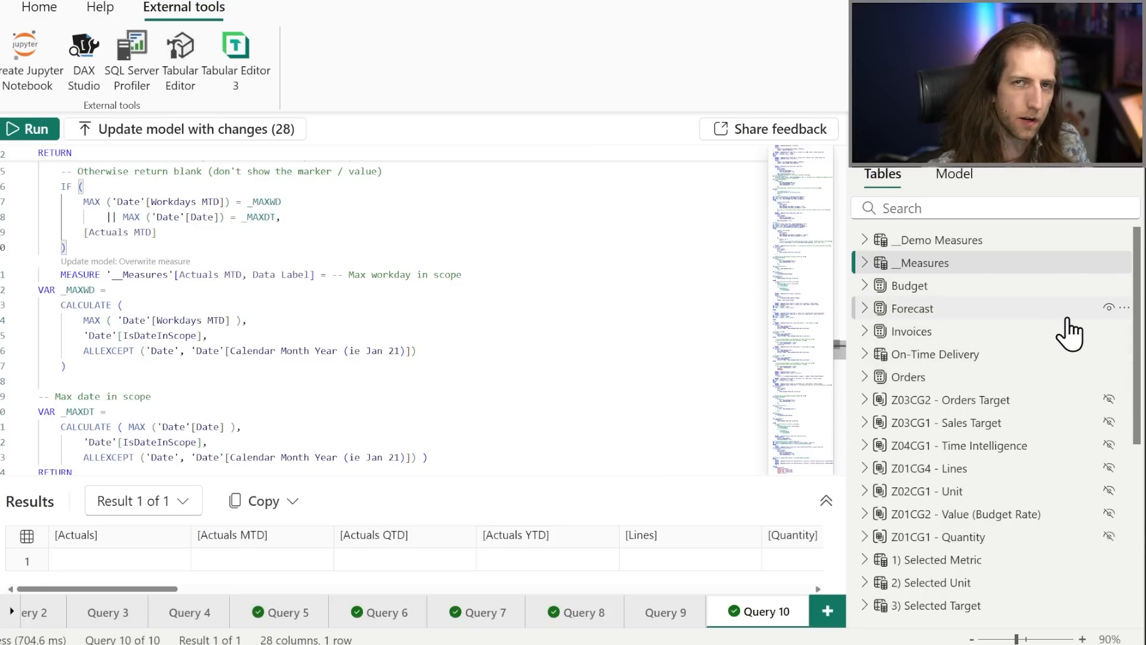
{"action": "mouse_move", "coordinate": [1066, 321]}
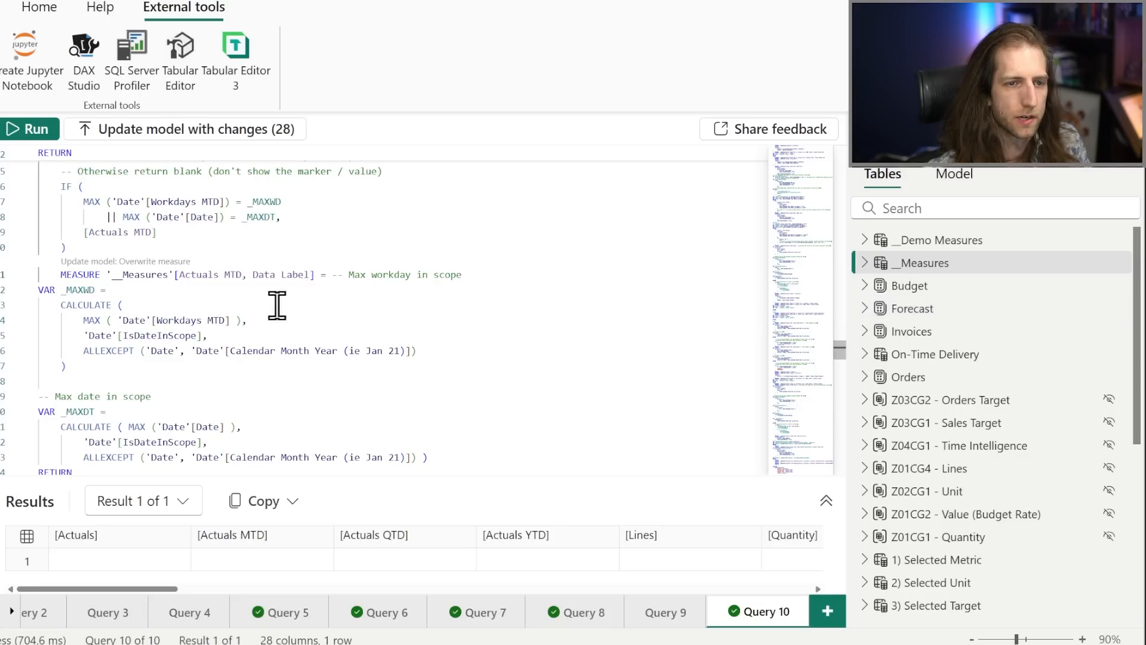
{"action": "left_click", "coordinate": [363, 336]}
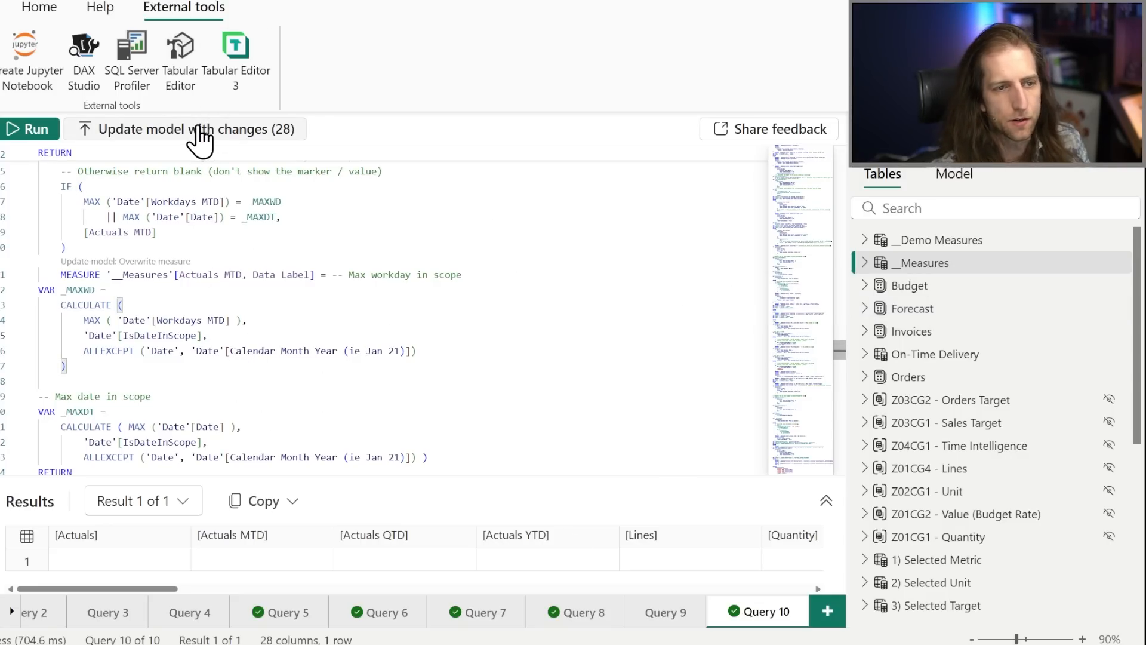
{"action": "scroll", "coordinate": [174, 329], "scroll_direction": "down", "scroll_amount": 1}
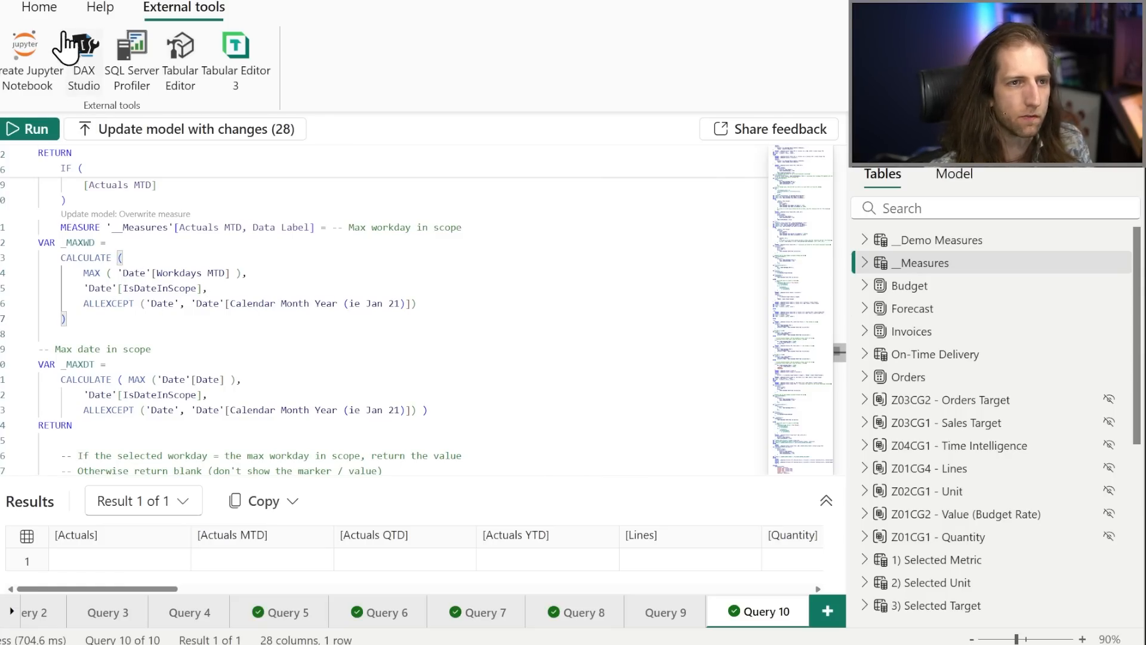
{"action": "left_click", "coordinate": [45, 9]}
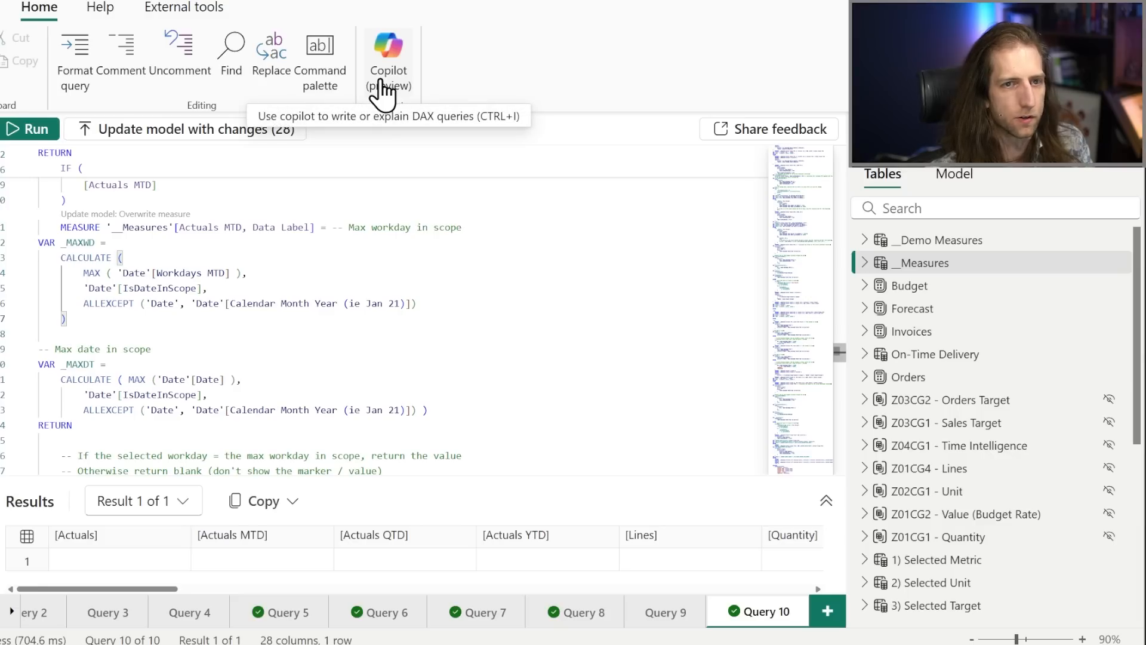
{"action": "scroll", "coordinate": [236, 388], "scroll_direction": "down", "scroll_amount": 1}
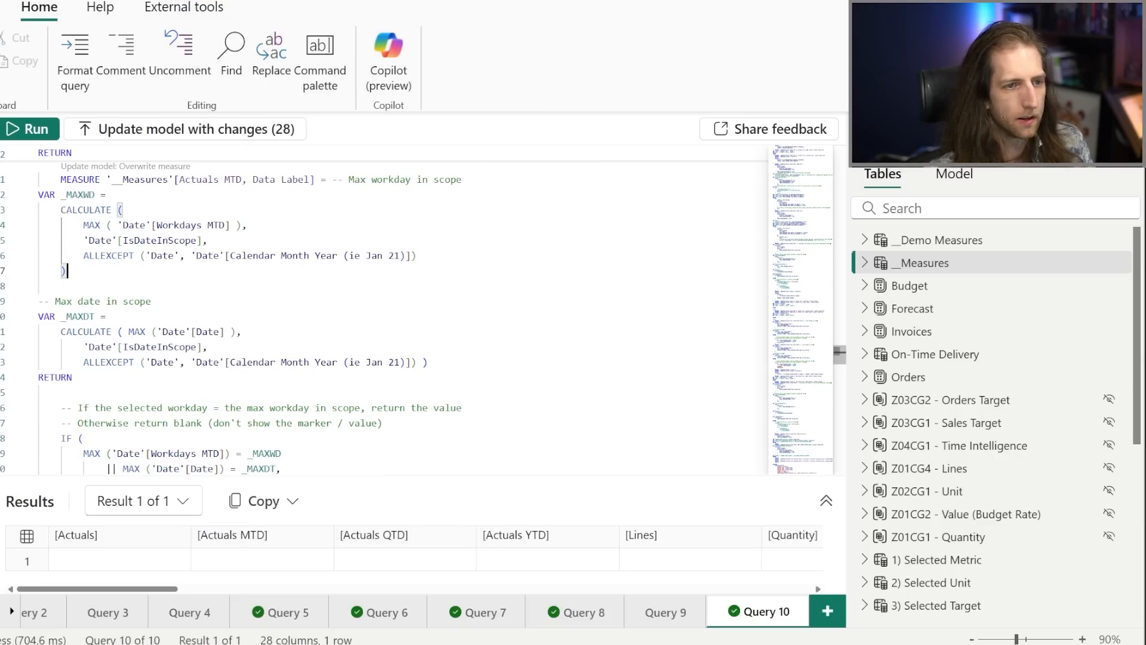
Switch to TMDL view and script the entire semantic model into a new script.
{"action": "left_click", "coordinate": [1, 284]}
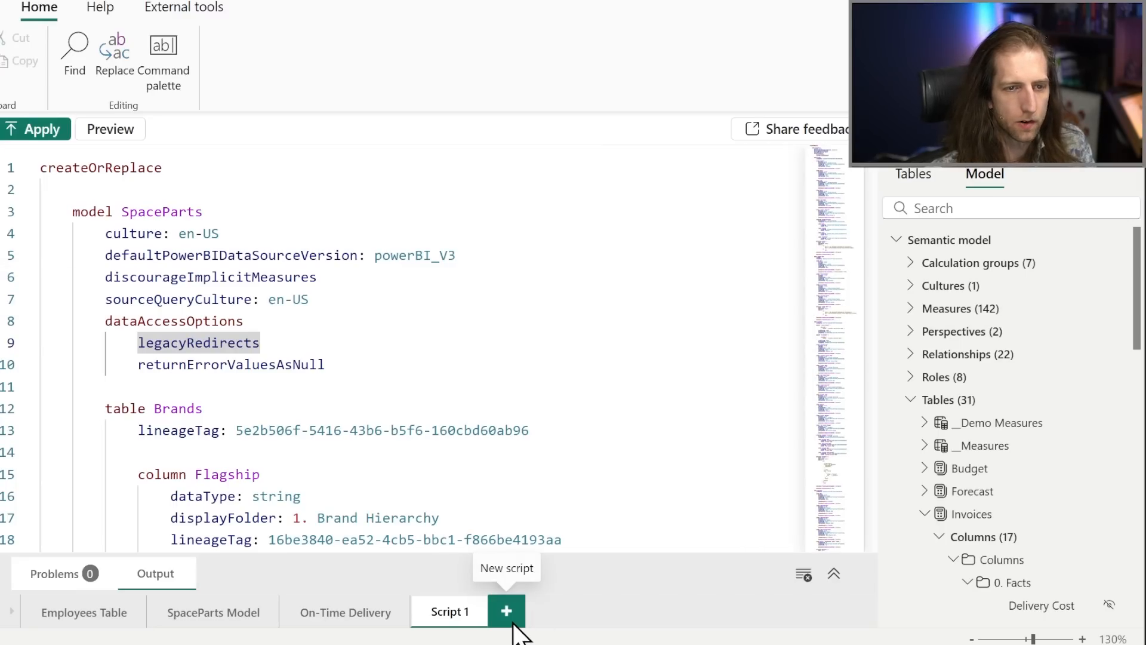
{"action": "left_click", "coordinate": [508, 613]}
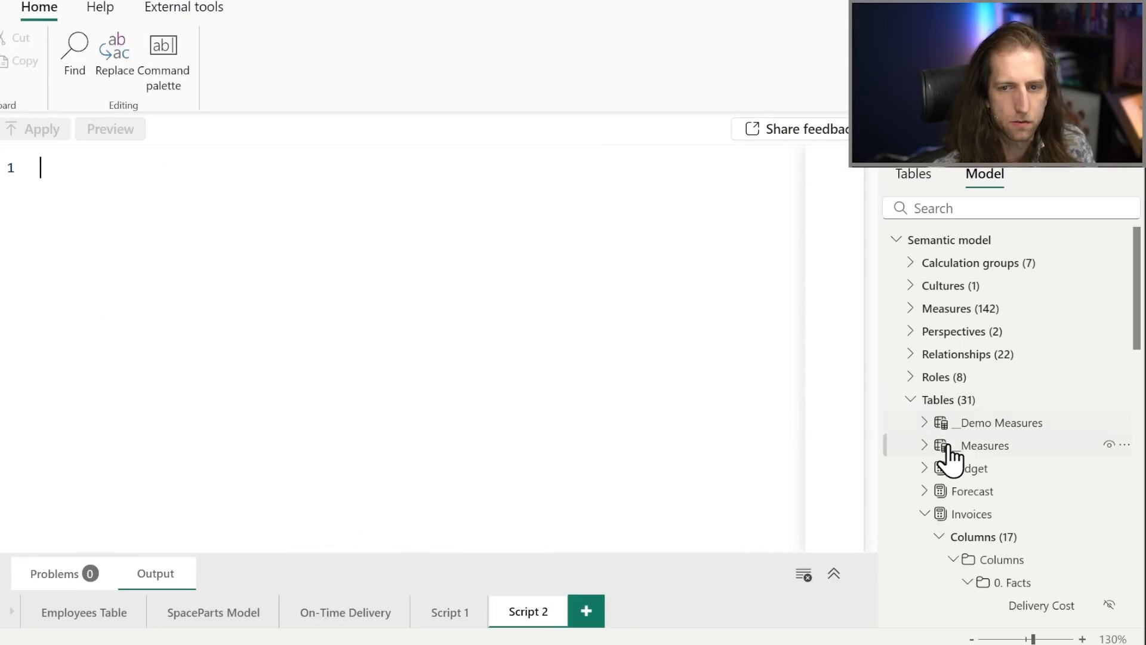
{"action": "mouse_move", "coordinate": [974, 473]}
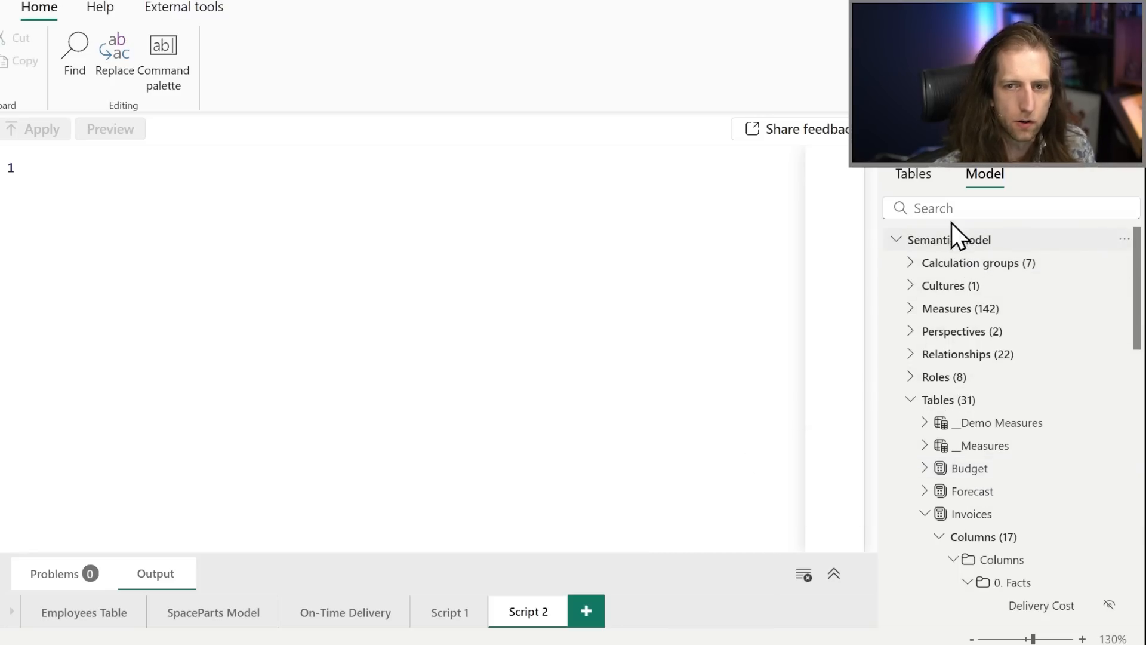
{"action": "left_click", "coordinate": [922, 179]}
{"action": "left_click", "coordinate": [986, 185]}
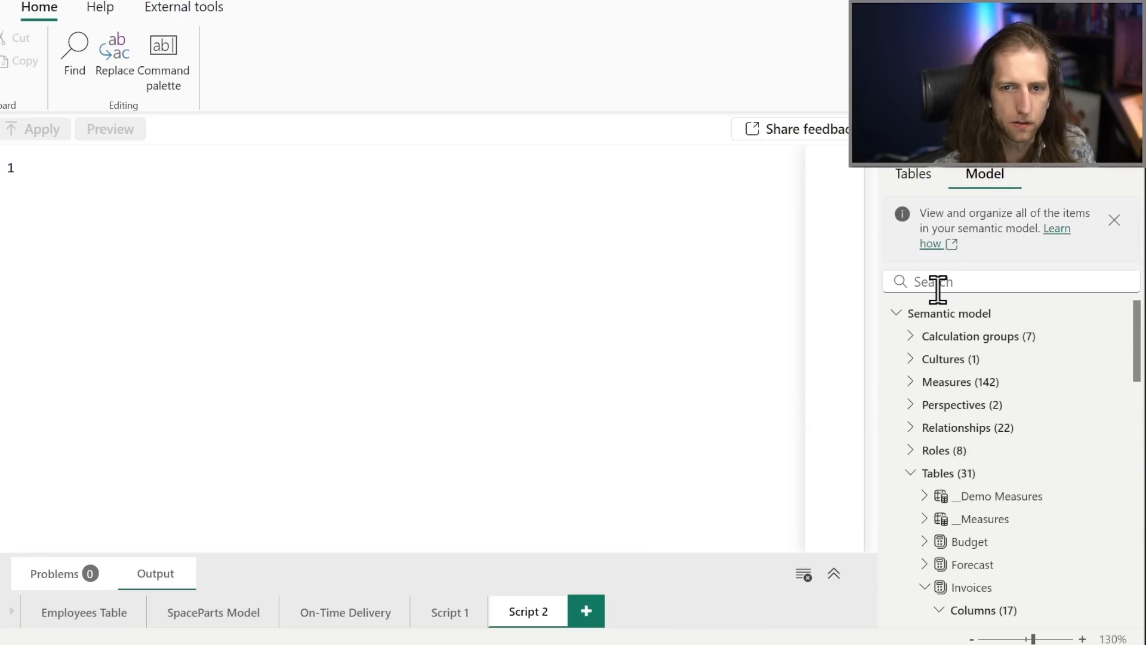
{"action": "left_click_drag", "start_coordinate": [925, 312], "coordinate": [548, 252]}
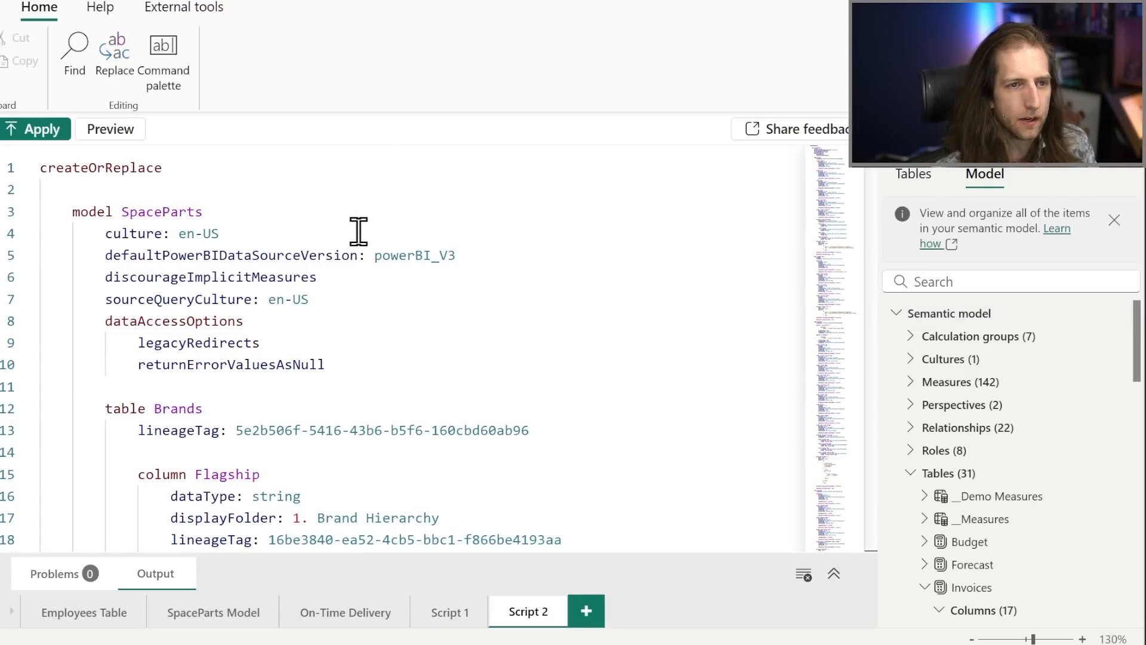
Add the comment "// tabular model definition language = TMDL" above the model SpaceParts line and remove it again.
{"action": "left_click", "coordinate": [80, 171]}
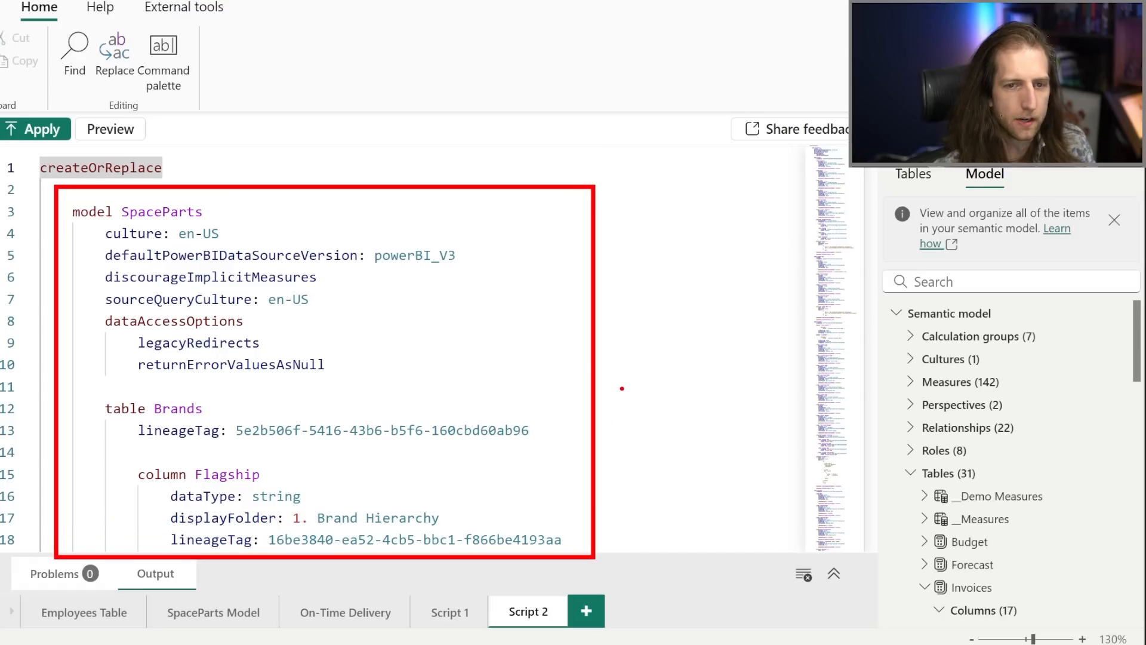
{"action": "key", "text": "Escape"}
{"action": "left_click", "coordinate": [220, 200]}
{"action": "key", "text": "Return"}
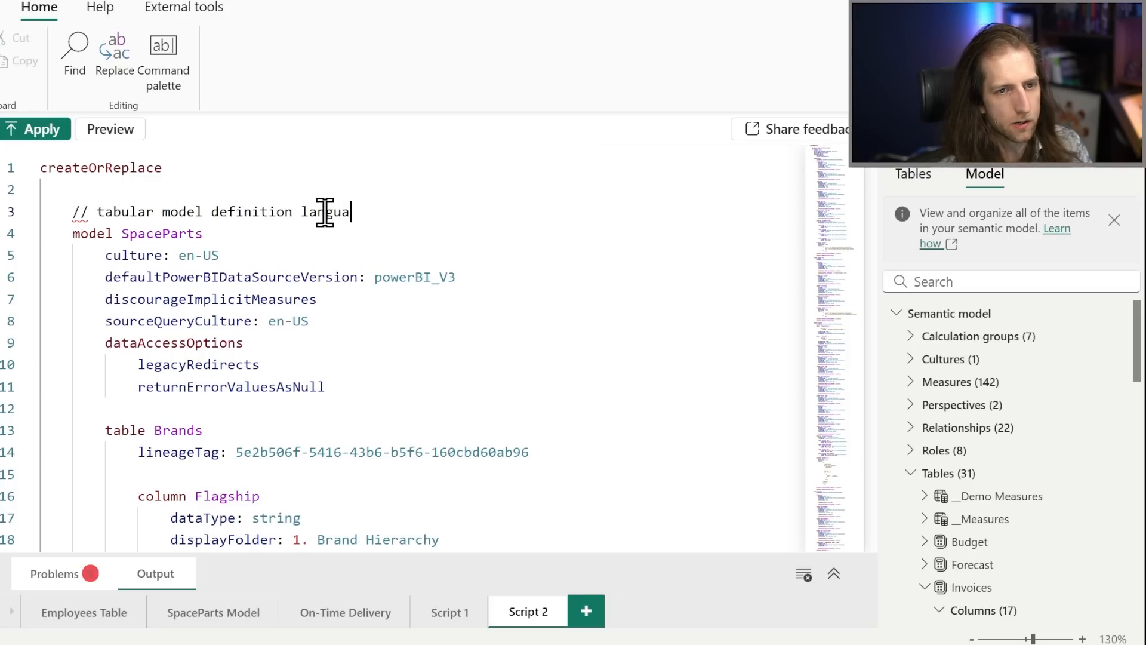
{"action": "key", "text": "BackSpace"}
{"action": "key", "text": "BackSpace"}
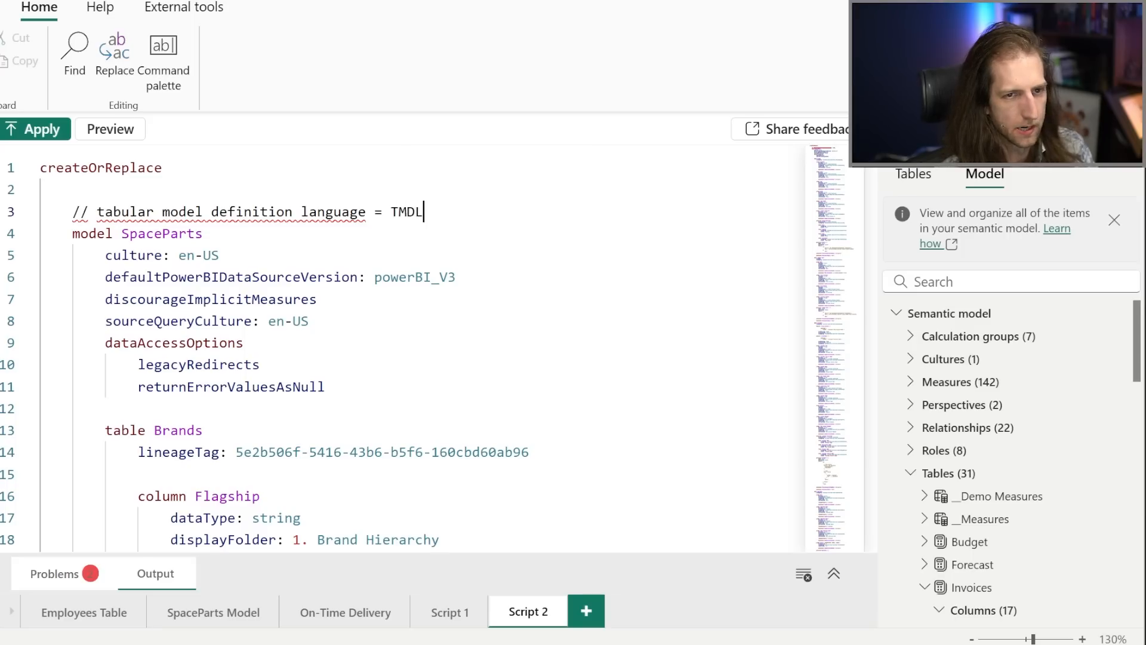
{"action": "key", "text": "shift+Up"}
{"action": "key", "text": "BackSpace"}
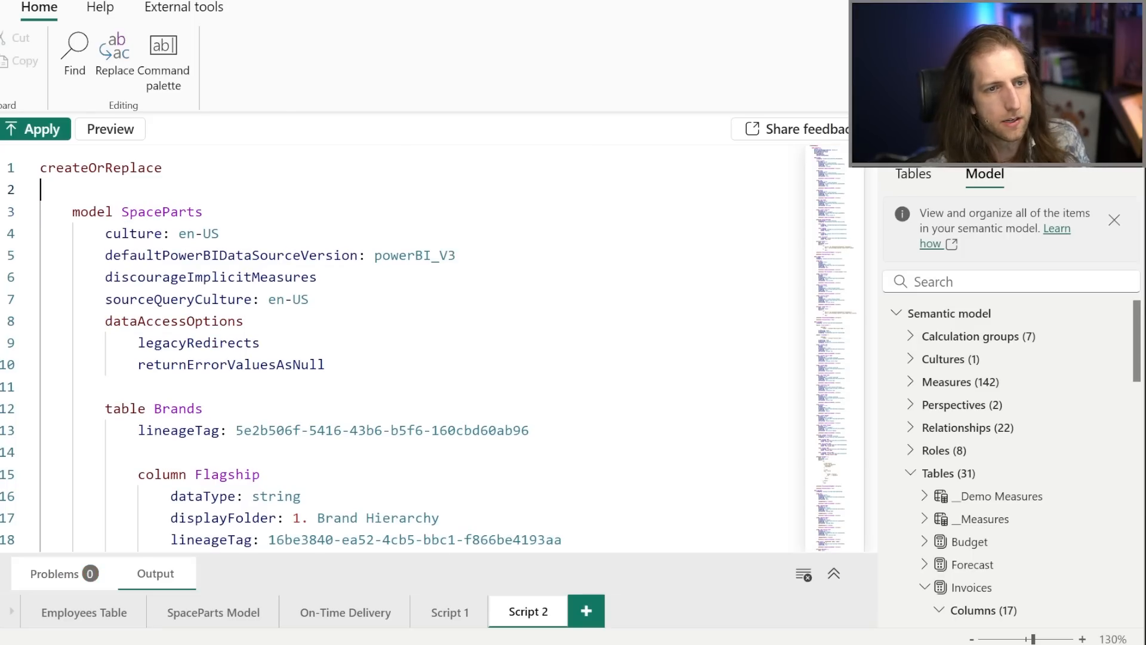
Examine the createOrReplace command and the SpaceParts model properties, including the data access options, in Script 2.
{"action": "double_click", "coordinate": [51, 169]}
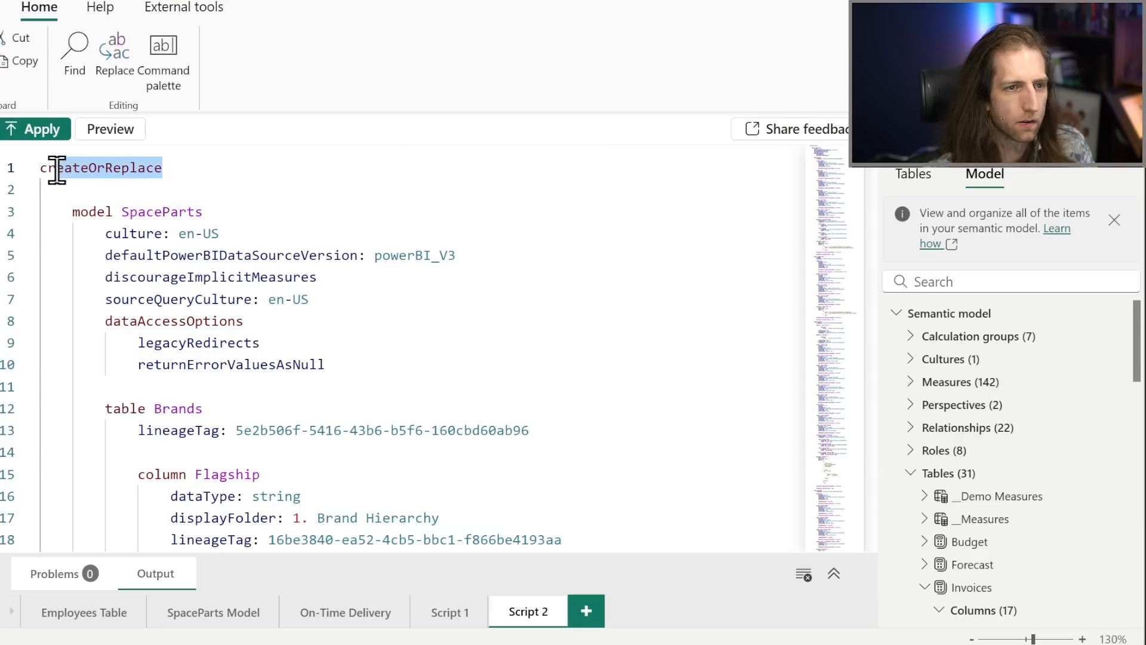
{"action": "left_click", "coordinate": [153, 227]}
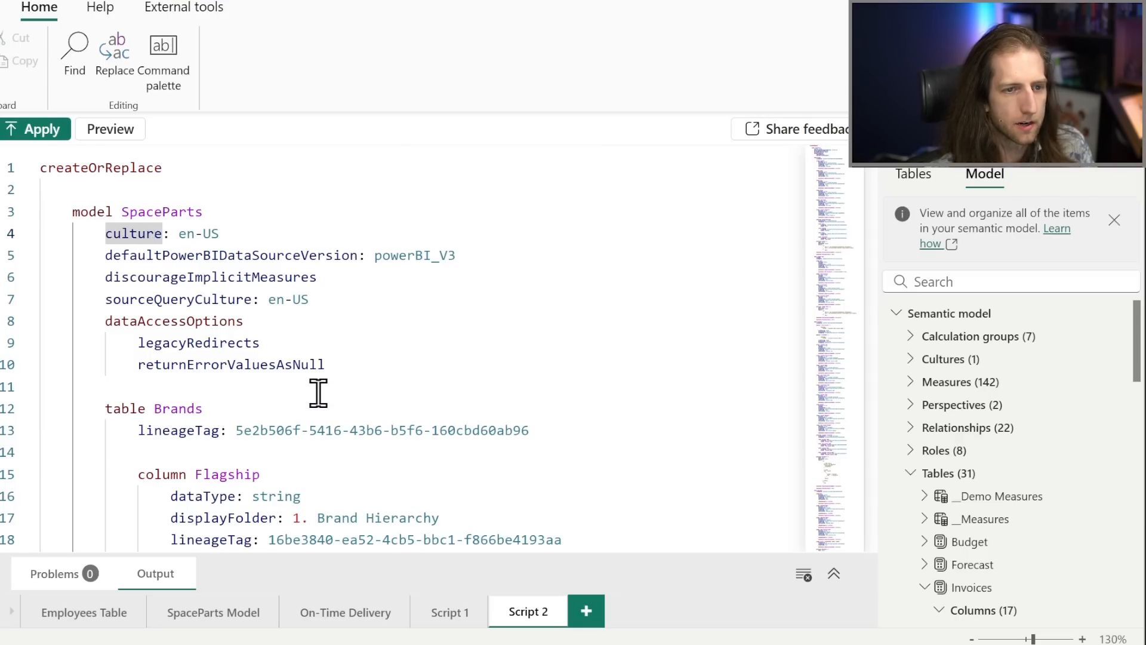
{"action": "scroll", "coordinate": [320, 392], "scroll_direction": "down", "scroll_amount": 1}
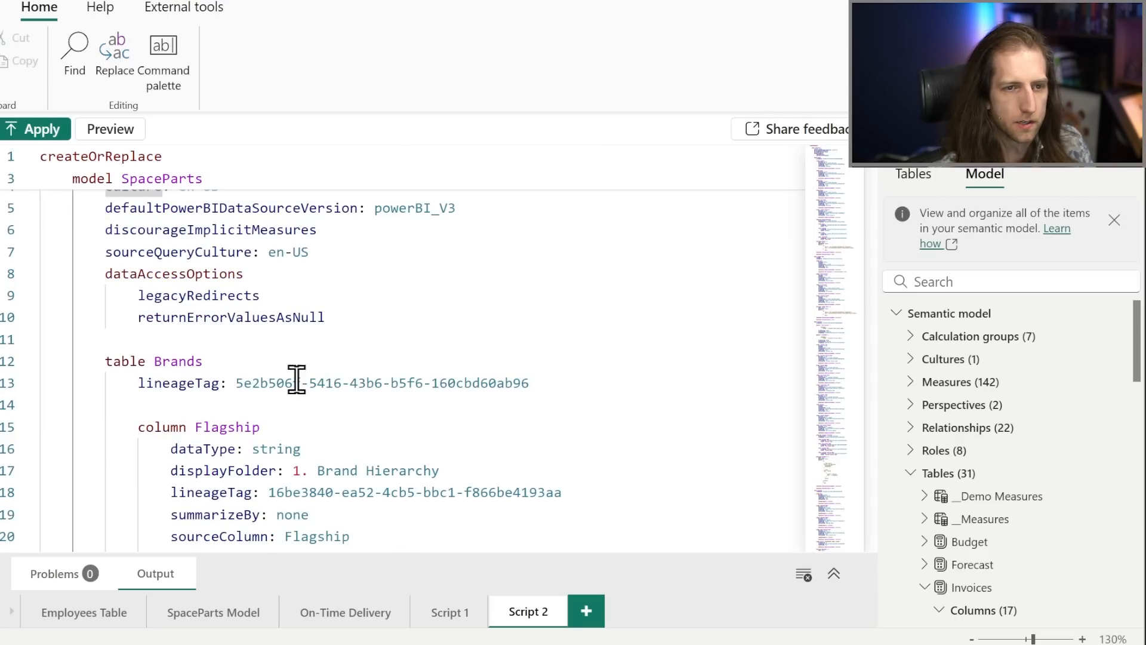
{"action": "scroll", "coordinate": [299, 382], "scroll_direction": "up", "scroll_amount": 1}
{"action": "left_click", "coordinate": [305, 343]}
{"action": "left_click", "coordinate": [346, 366]}
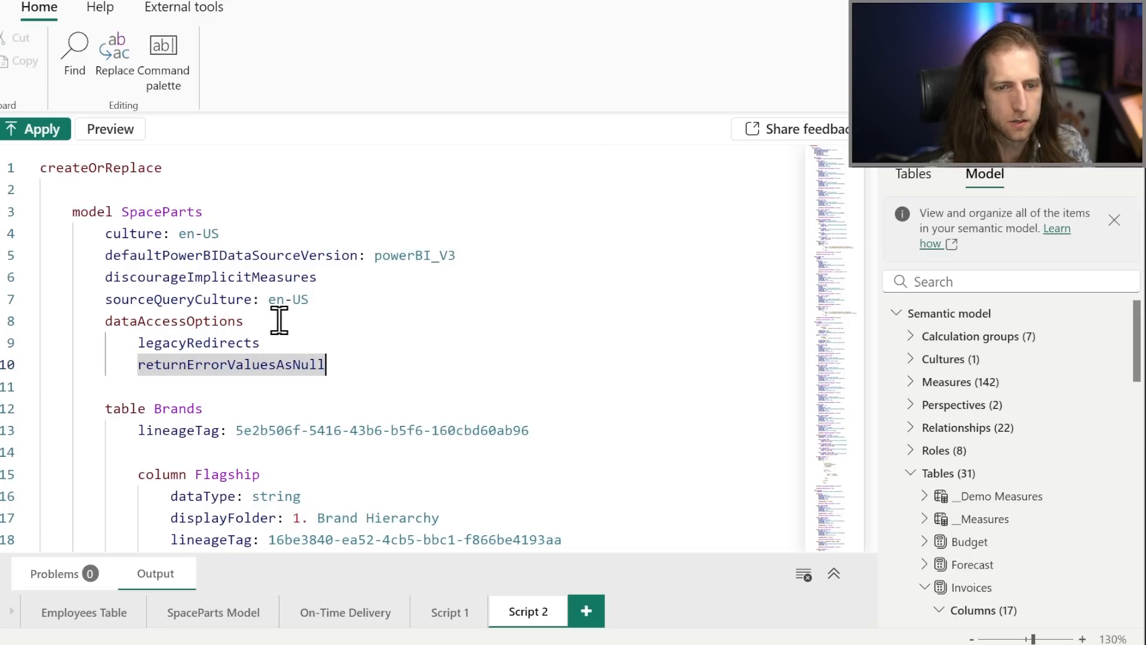
{"action": "scroll", "coordinate": [280, 320], "scroll_direction": "down", "scroll_amount": 1}
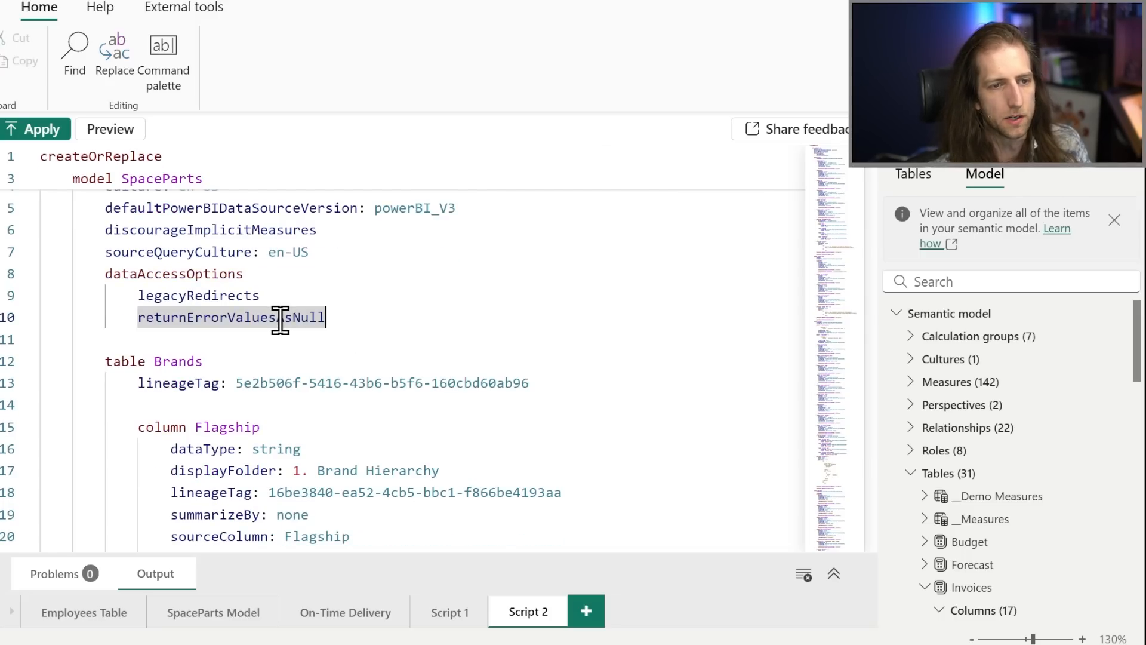
{"action": "scroll", "coordinate": [281, 317], "scroll_direction": "up", "scroll_amount": 1}
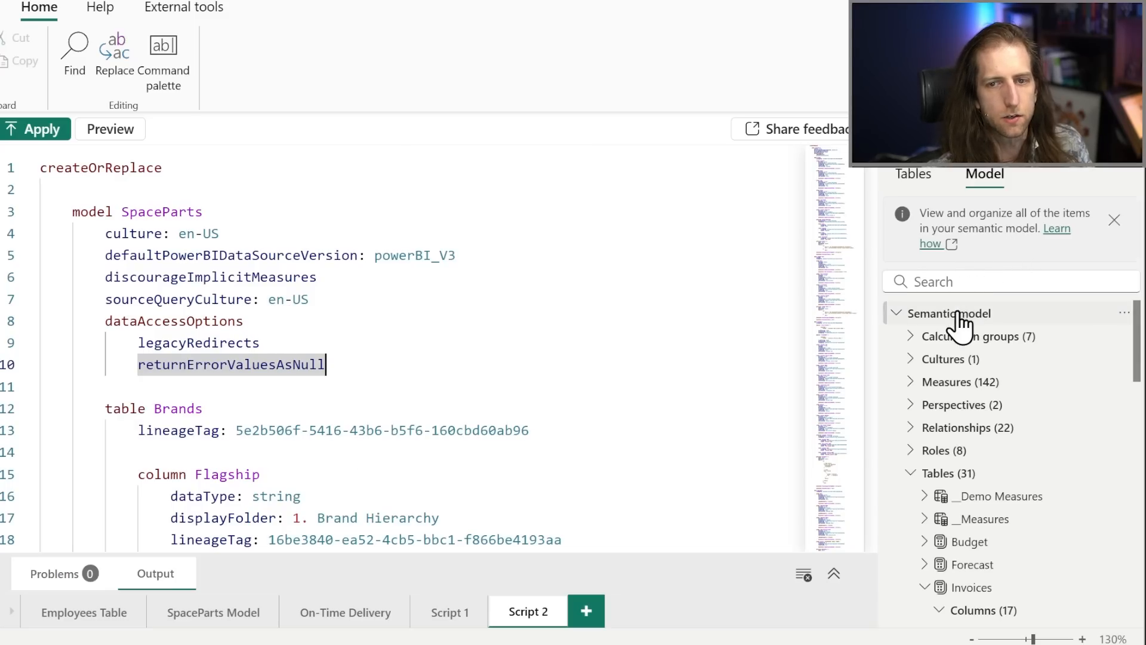
Create another script and generate the TMDL for the # Accounts, # Customers and # Key Accounts measures in it.
{"action": "left_click_drag", "start_coordinate": [959, 316], "coordinate": [916, 302]}
{"action": "left_click", "coordinate": [585, 610]}
{"action": "scroll", "coordinate": [940, 478], "scroll_direction": "down", "scroll_amount": 1}
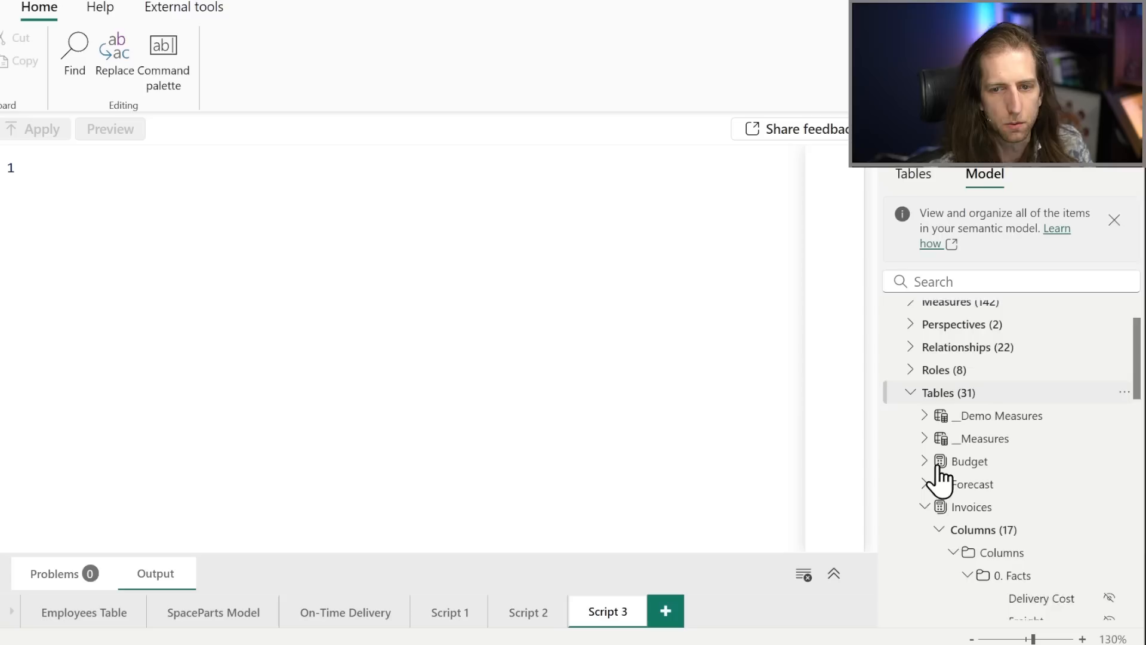
{"action": "left_click", "coordinate": [931, 405]}
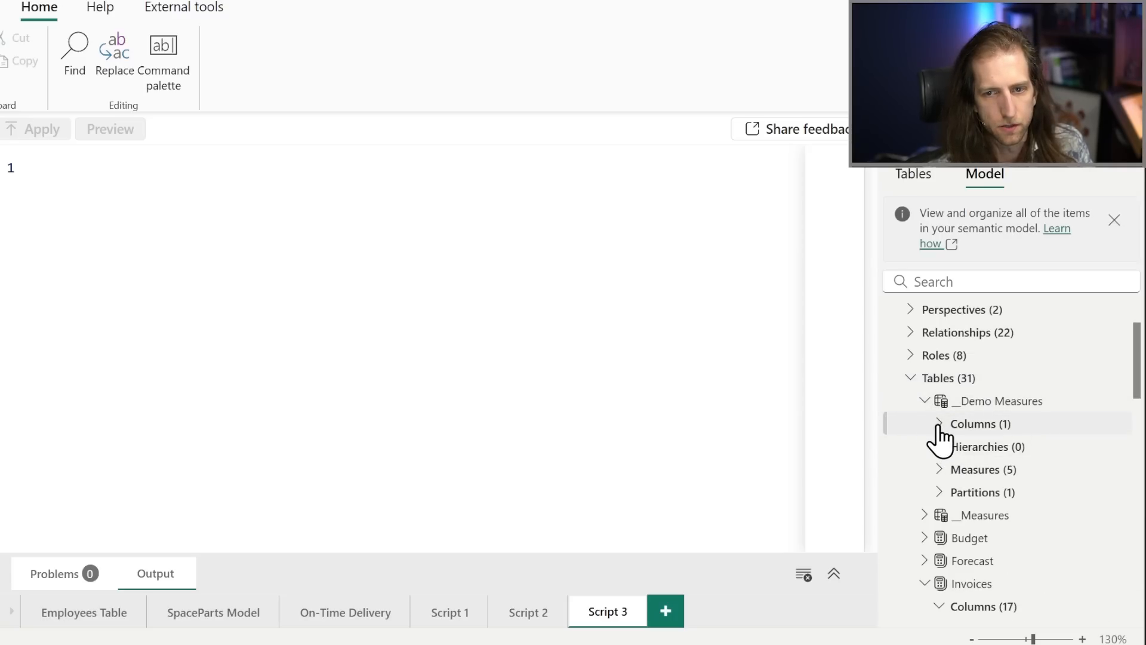
{"action": "left_click", "coordinate": [939, 472]}
{"action": "scroll", "coordinate": [981, 525], "scroll_direction": "down", "scroll_amount": 3}
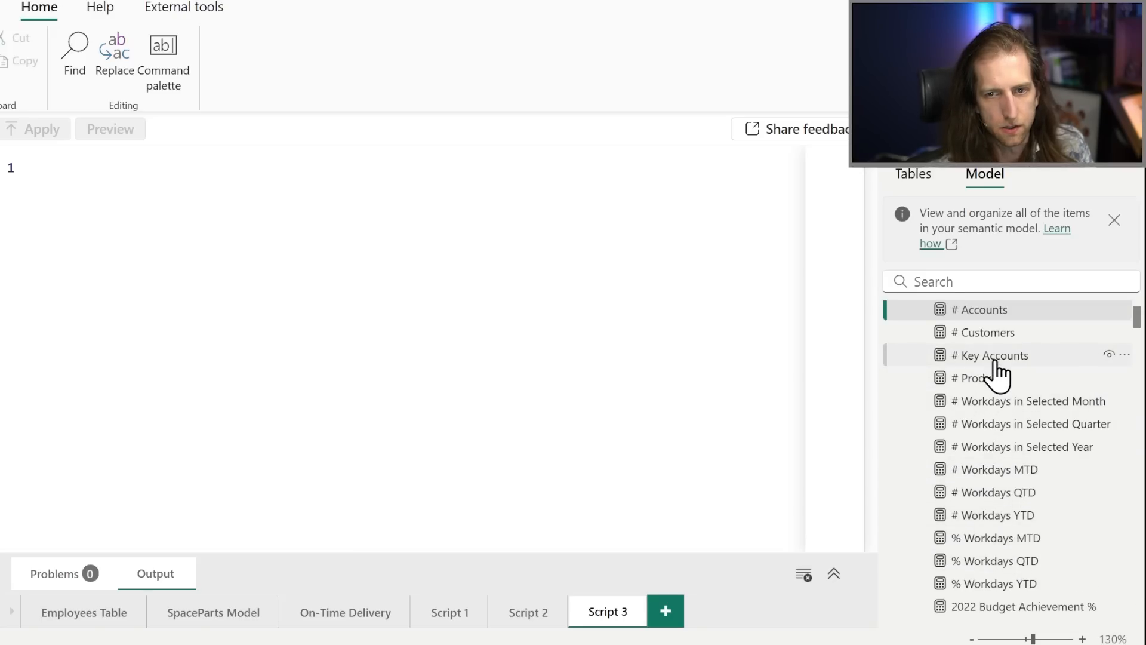
{"action": "scroll", "coordinate": [995, 361], "scroll_direction": "up", "scroll_amount": 2}
{"action": "left_click", "coordinate": [986, 430], "text": "ctrl"}
{"action": "left_click_drag", "start_coordinate": [999, 454], "coordinate": [583, 396]}
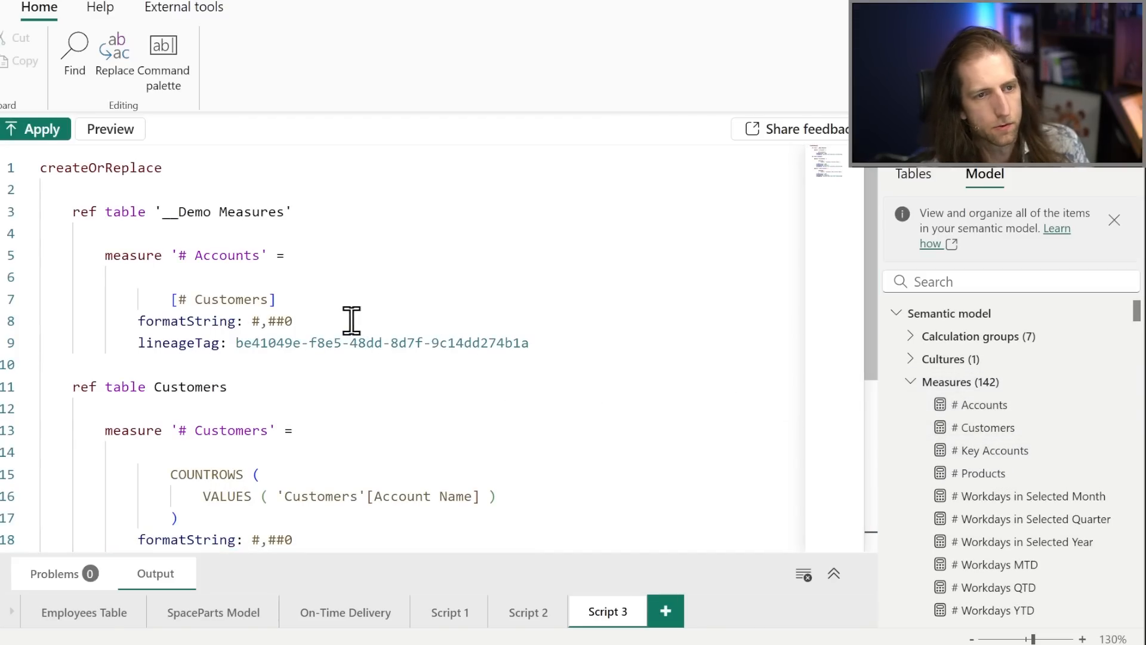
{"action": "scroll", "coordinate": [239, 257], "scroll_direction": "down", "scroll_amount": 3}
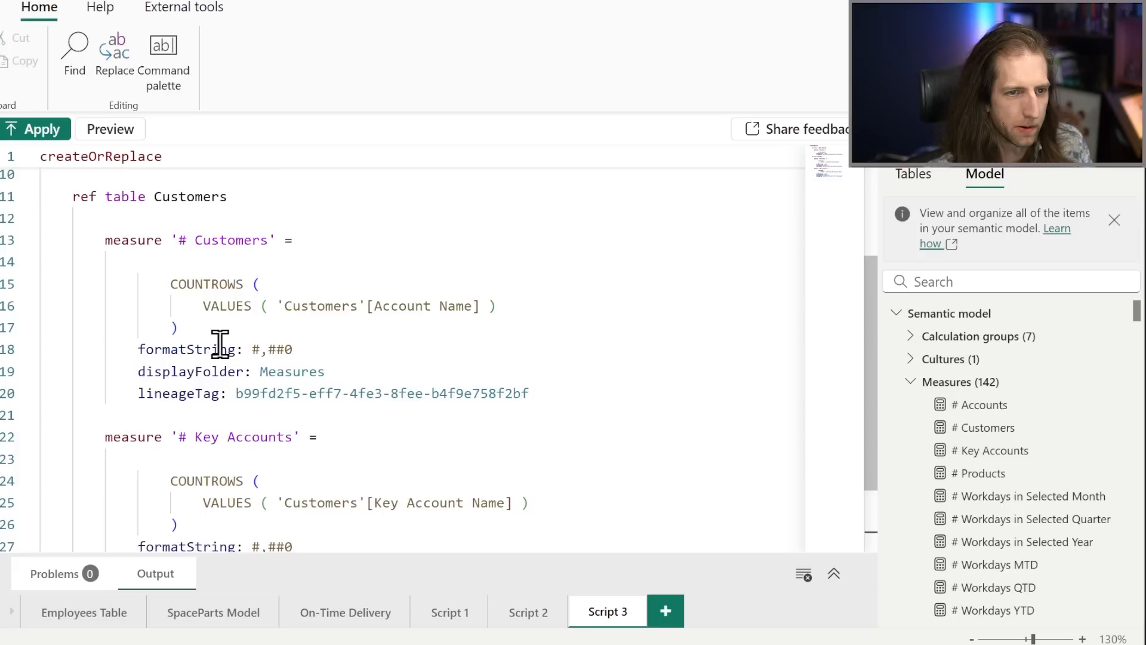
{"action": "scroll", "coordinate": [220, 344], "scroll_direction": "up", "scroll_amount": 1}
{"action": "scroll", "coordinate": [228, 350], "scroll_direction": "up", "scroll_amount": 3}
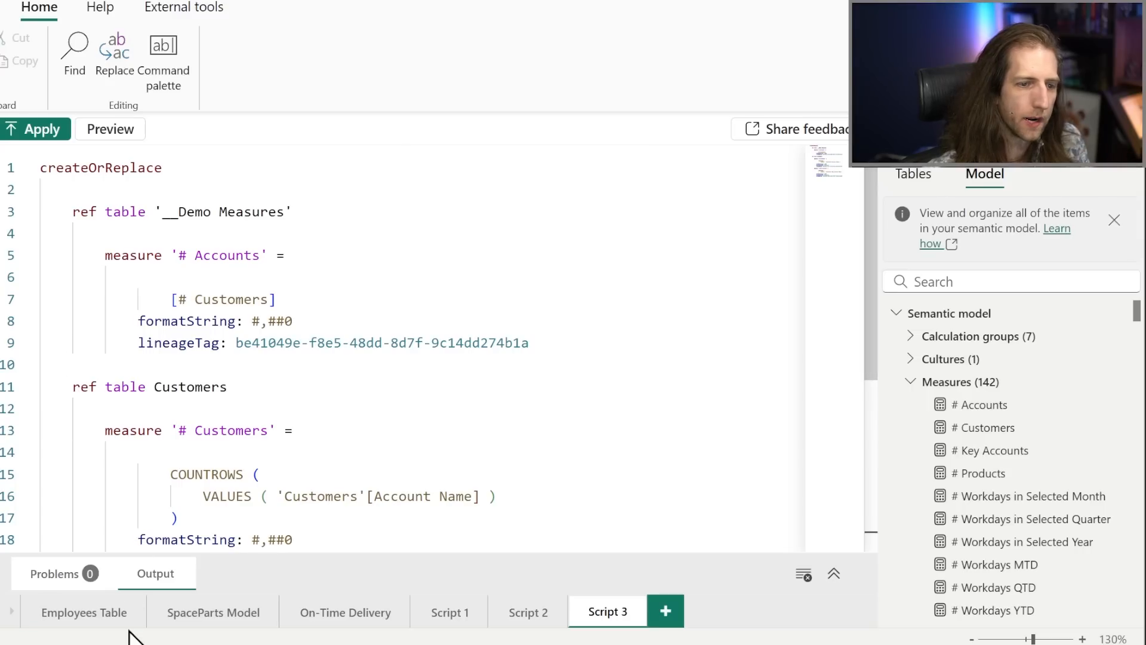
In Script 2, add the property isPrivate: true beneath the Brands table's lineageTag and preview the change.
{"action": "left_click", "coordinate": [545, 622]}
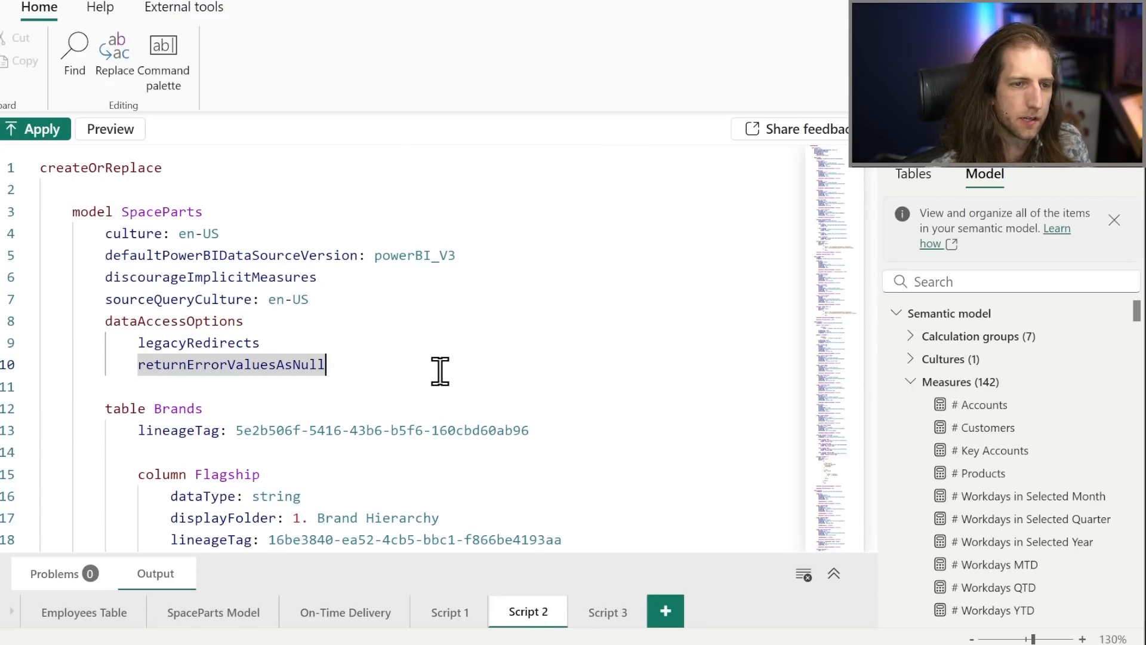
{"action": "scroll", "coordinate": [434, 370], "scroll_direction": "down", "scroll_amount": 2}
{"action": "left_click", "coordinate": [190, 266]}
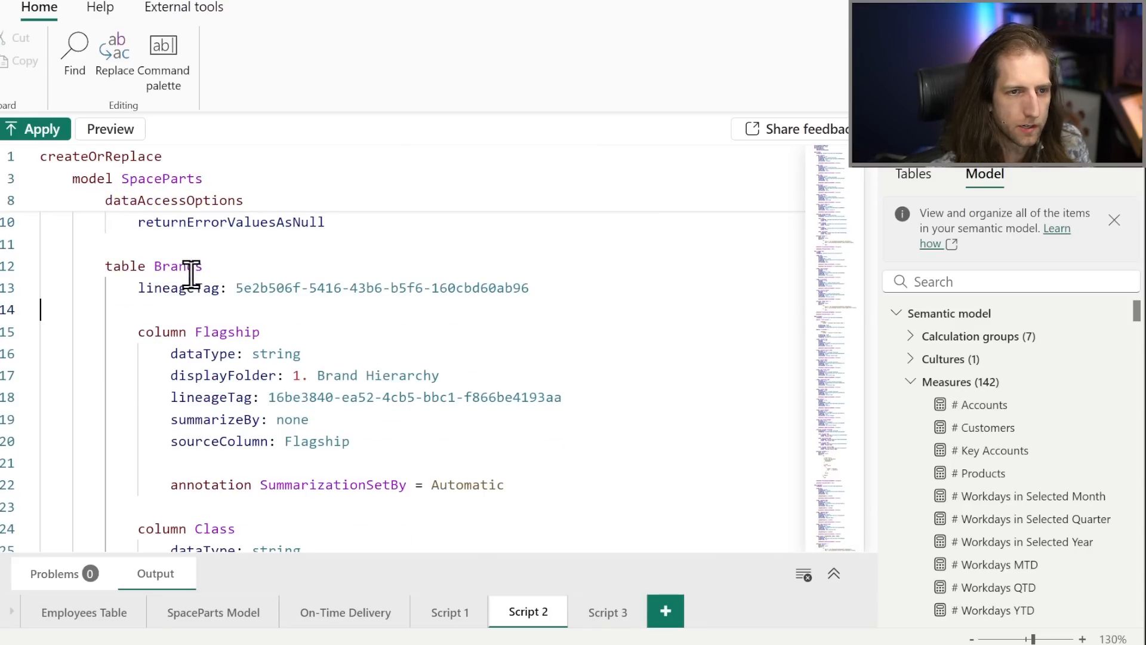
{"action": "double_click", "coordinate": [612, 302]}
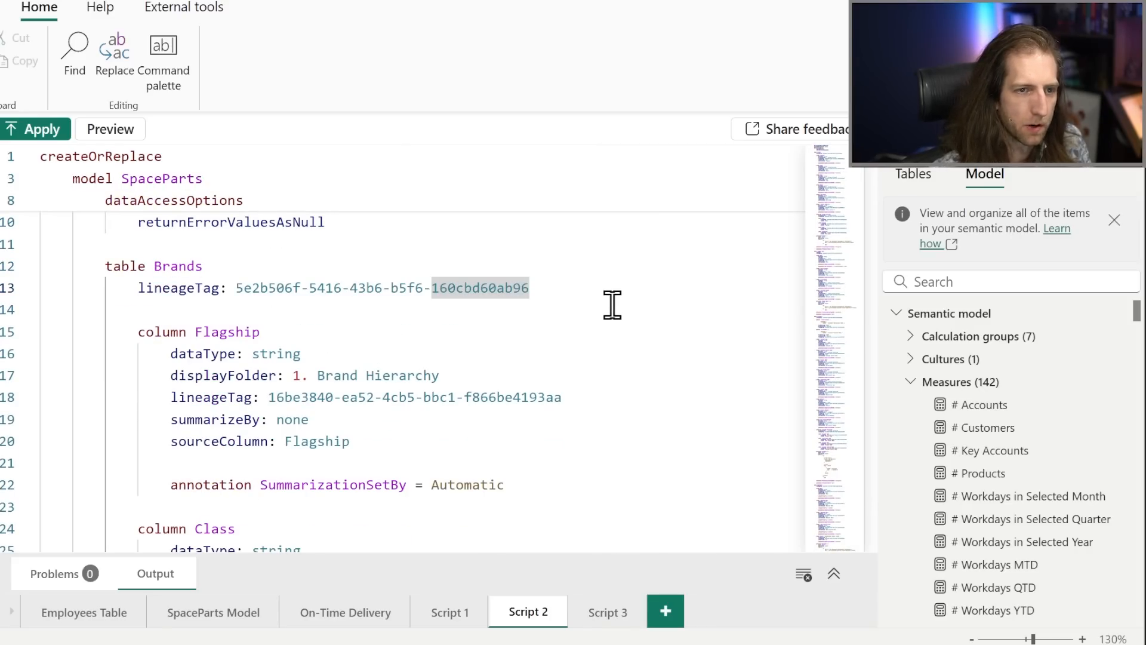
{"action": "key", "text": "End"}
{"action": "key", "text": "Return"}
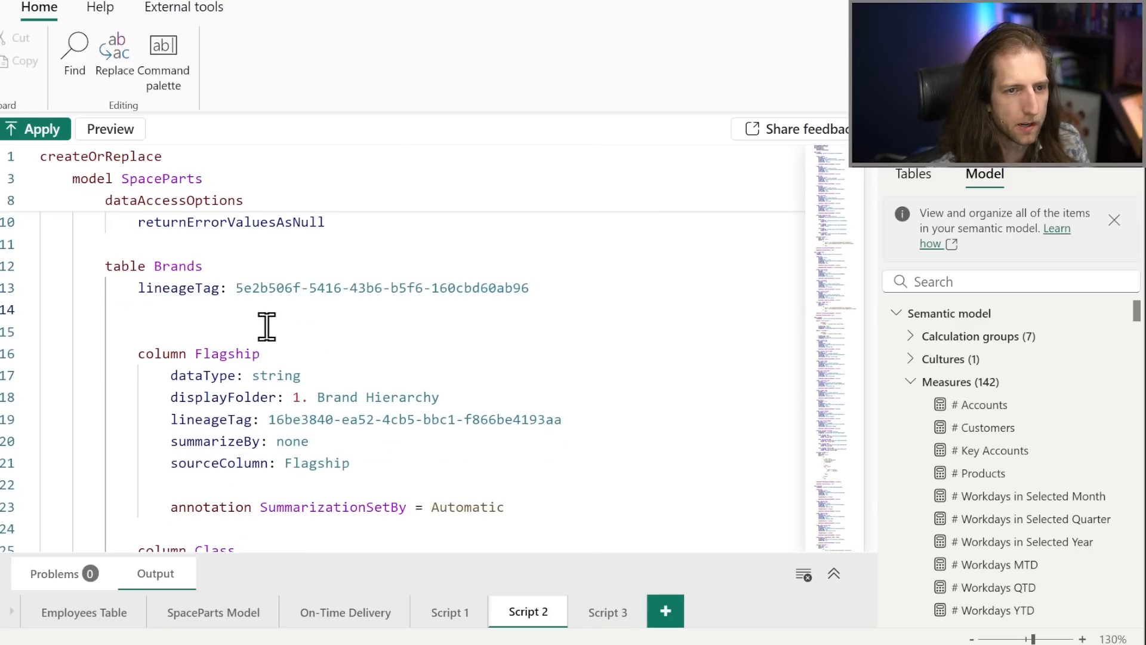
{"action": "key", "text": "ctrl+space"}
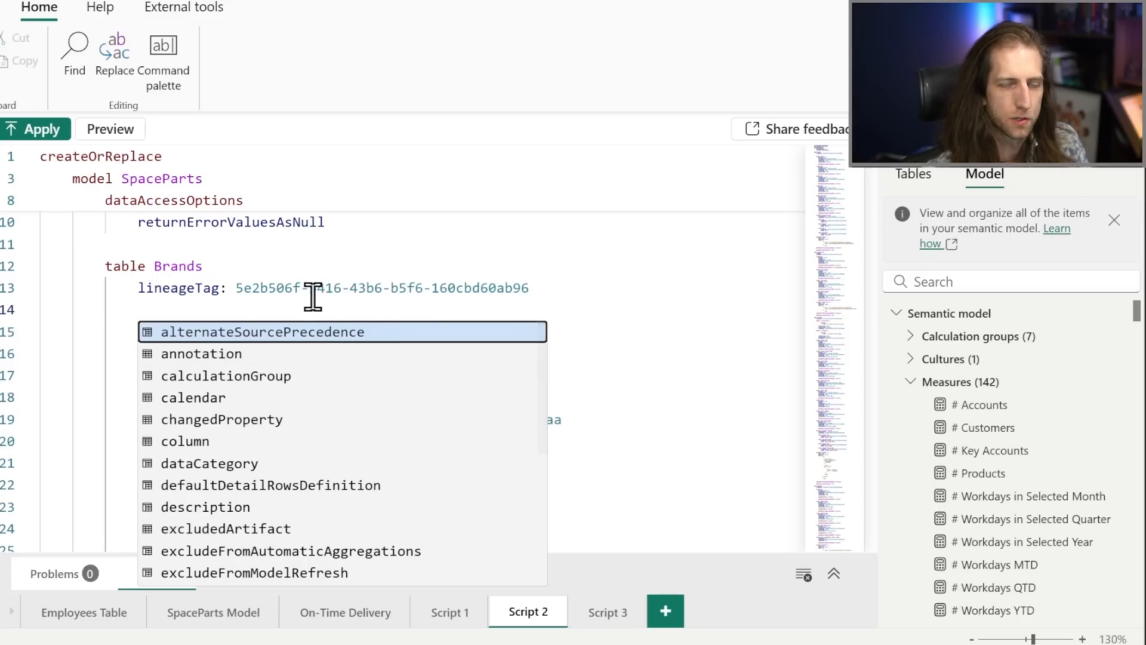
{"action": "scroll", "coordinate": [307, 414], "scroll_direction": "down", "scroll_amount": 4}
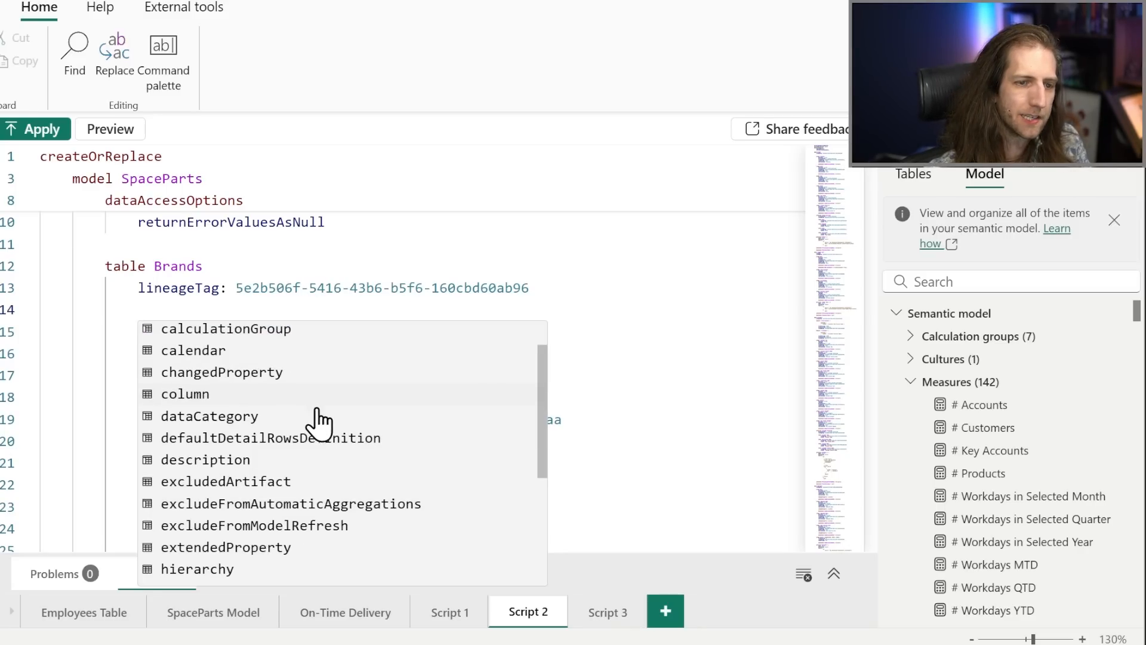
{"action": "scroll", "coordinate": [255, 550], "scroll_direction": "down", "scroll_amount": 1}
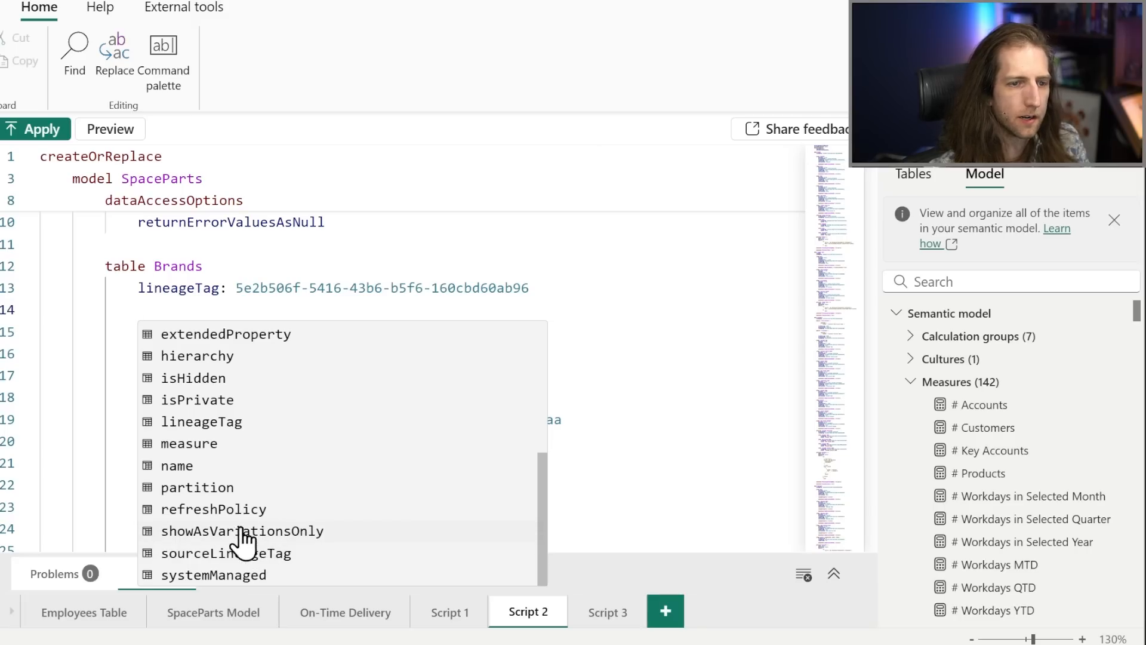
{"action": "scroll", "coordinate": [302, 442], "scroll_direction": "up", "scroll_amount": 3}
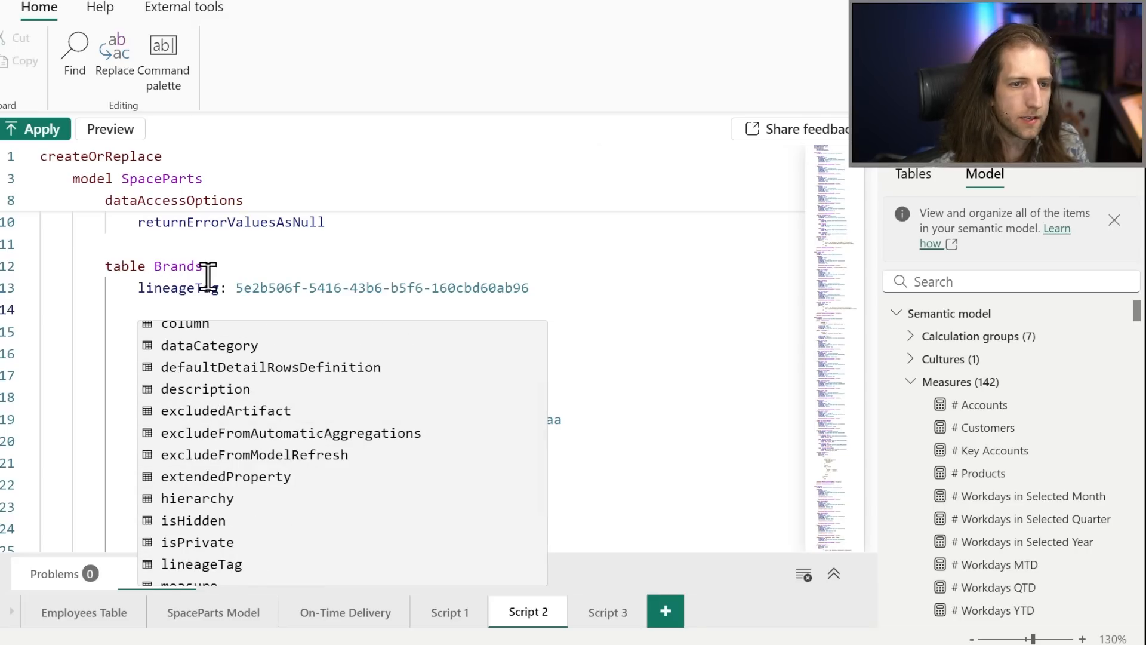
{"action": "scroll", "coordinate": [298, 504], "scroll_direction": "down", "scroll_amount": 2}
{"action": "left_click", "coordinate": [266, 448]}
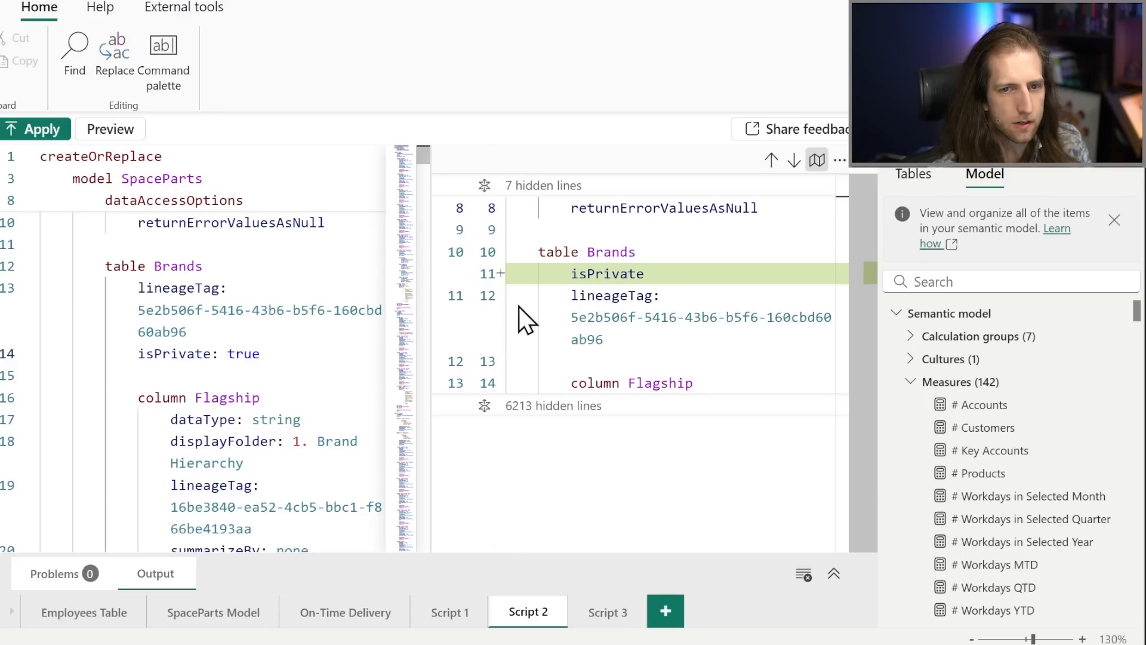
Close the preview after checking the isPrivate difference and apply Script 2 to the model.
{"action": "double_click", "coordinate": [615, 270]}
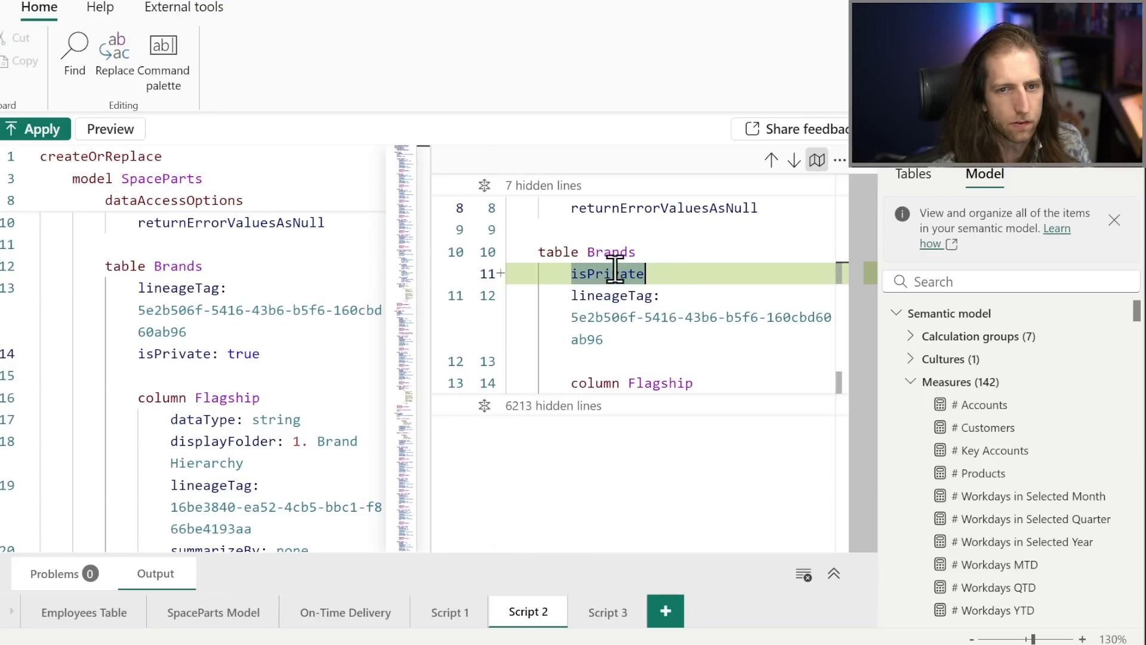
{"action": "left_click", "coordinate": [861, 164]}
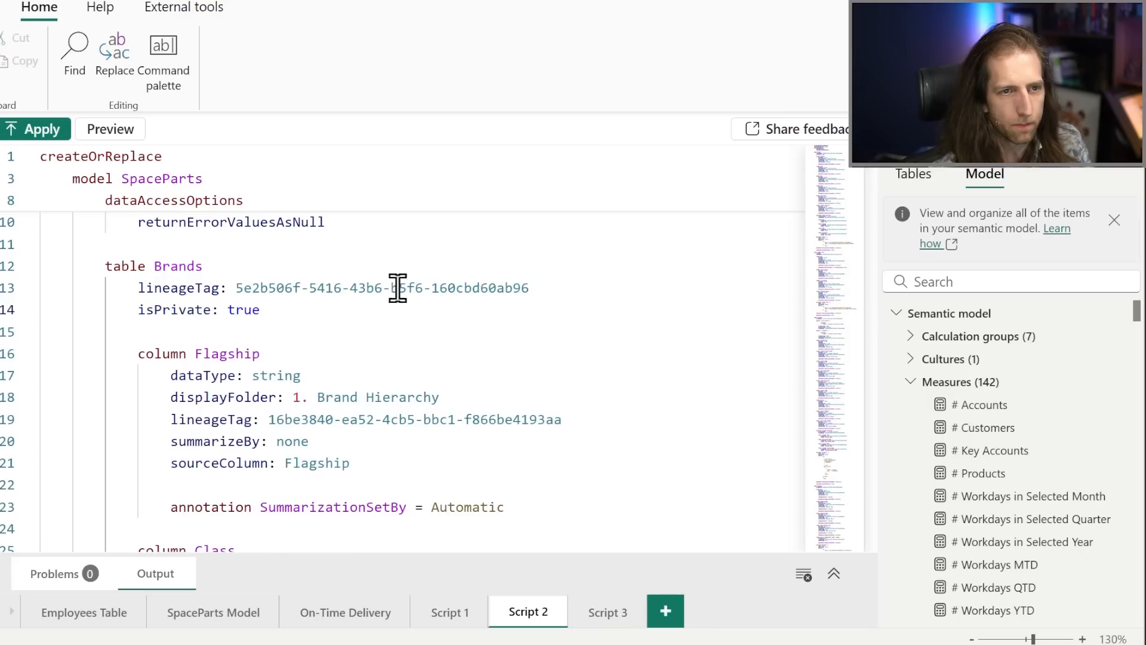
{"action": "left_click", "coordinate": [285, 314]}
{"action": "left_click", "coordinate": [28, 134]}
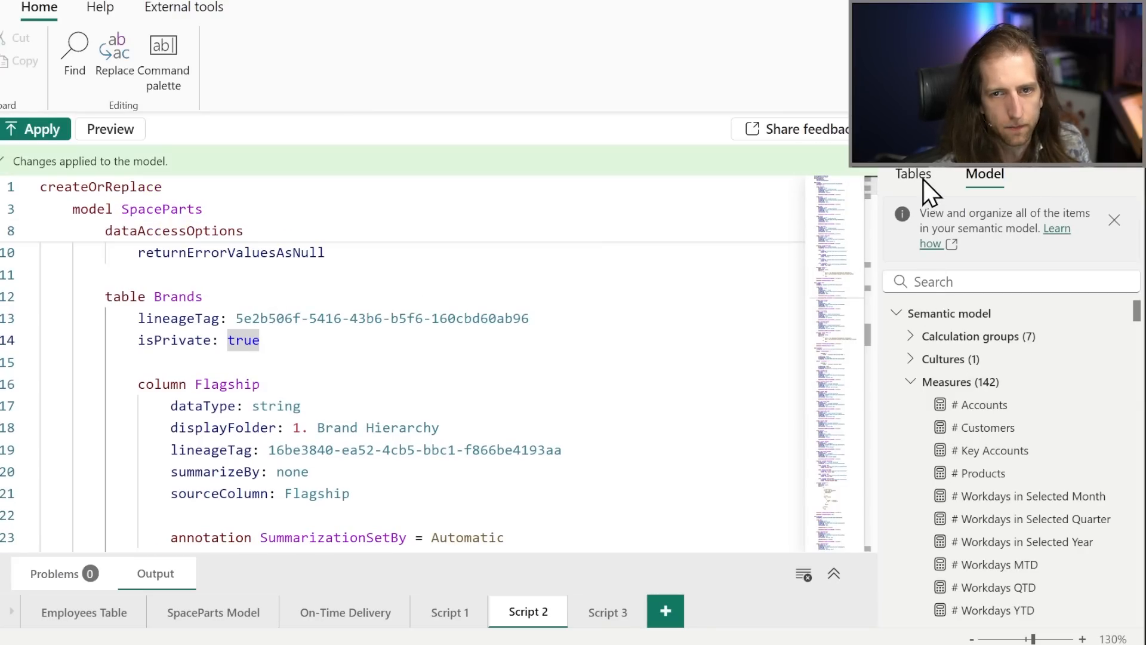
Search the model's tables for "brand".
{"action": "left_click", "coordinate": [923, 178]}
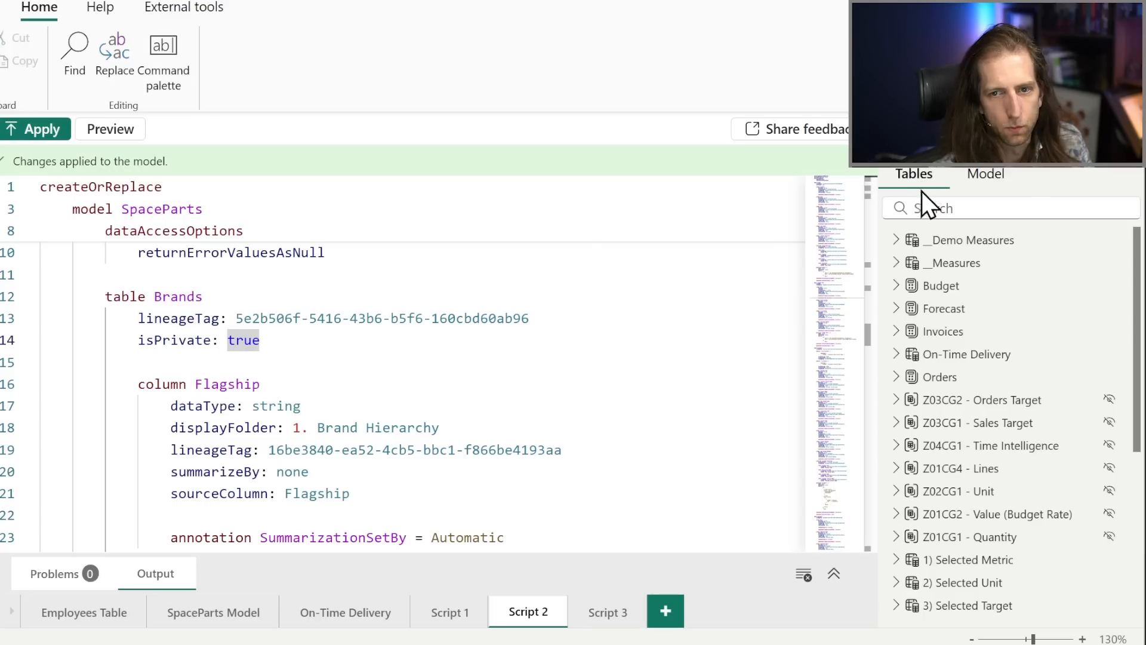
{"action": "left_click", "coordinate": [960, 207]}
{"action": "type", "text": "f"}
{"action": "key", "text": "BackSpace"}
{"action": "type", "text": "brand"}
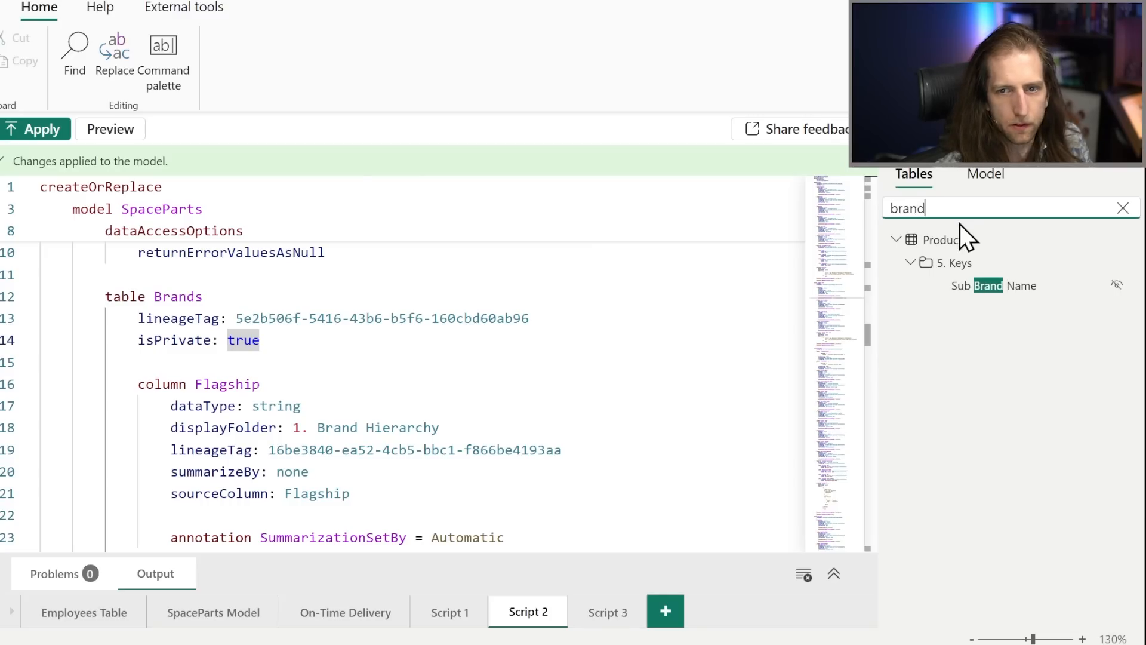
Set isPrivate to false for the Brands table and apply the script to the model.
{"action": "left_click", "coordinate": [368, 348]}
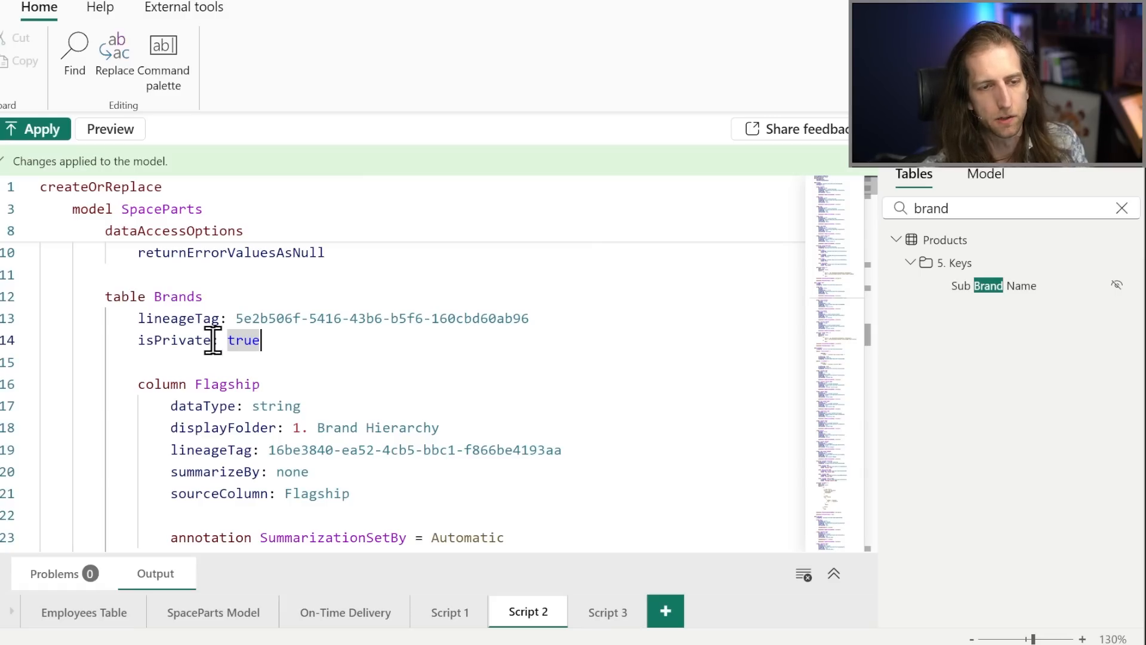
{"action": "double_click", "coordinate": [242, 340]}
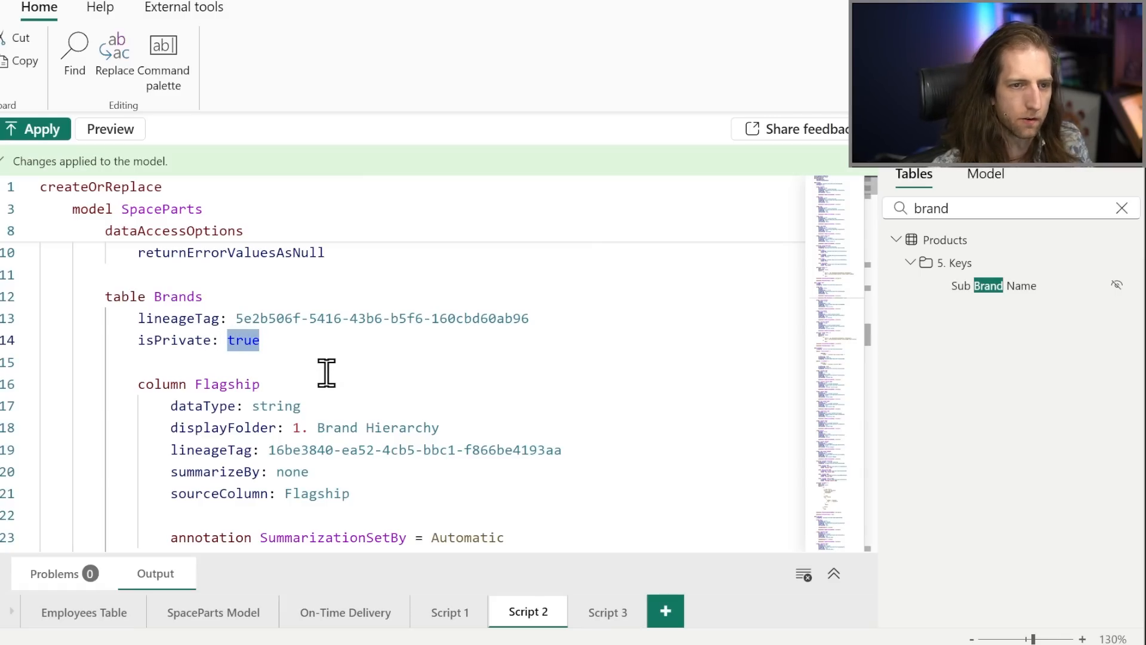
{"action": "type", "text": "false"}
{"action": "left_click", "coordinate": [46, 130]}
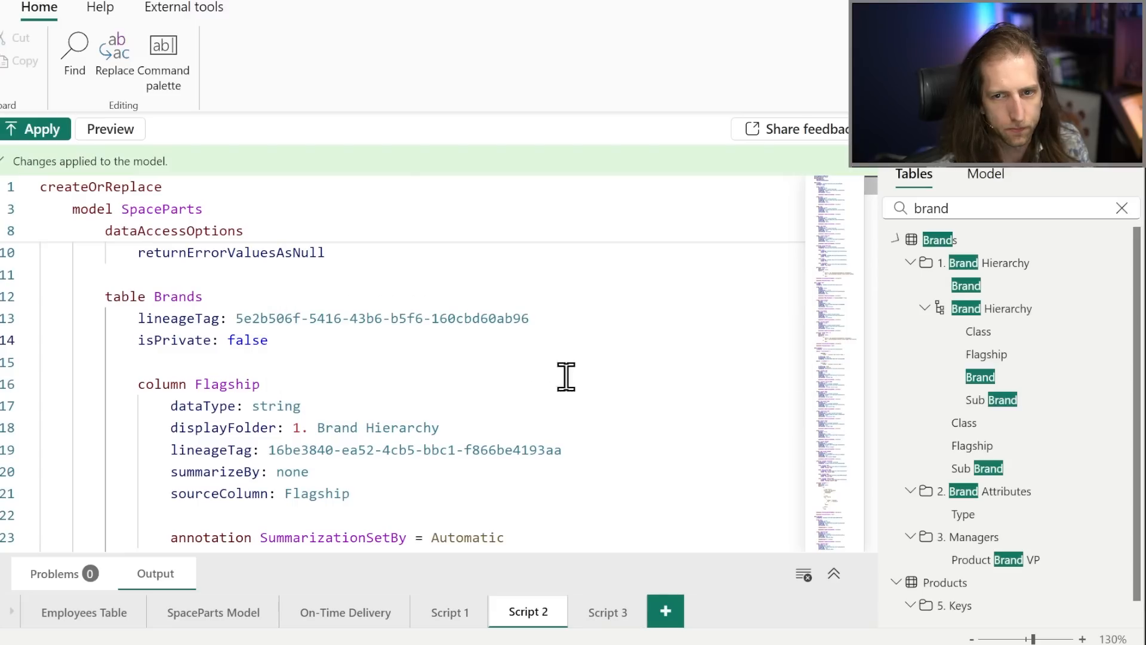
{"action": "mouse_move", "coordinate": [982, 241]}
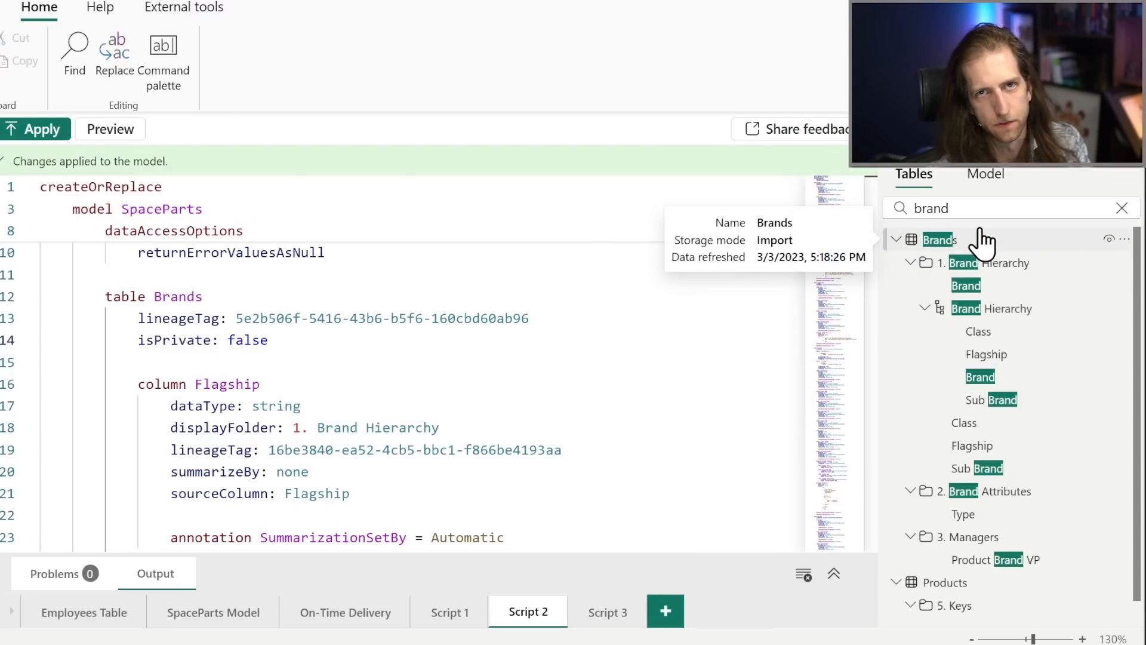
Delete the isPrivate line from the Brands table definition in Script 2.
{"action": "left_click", "coordinate": [519, 339]}
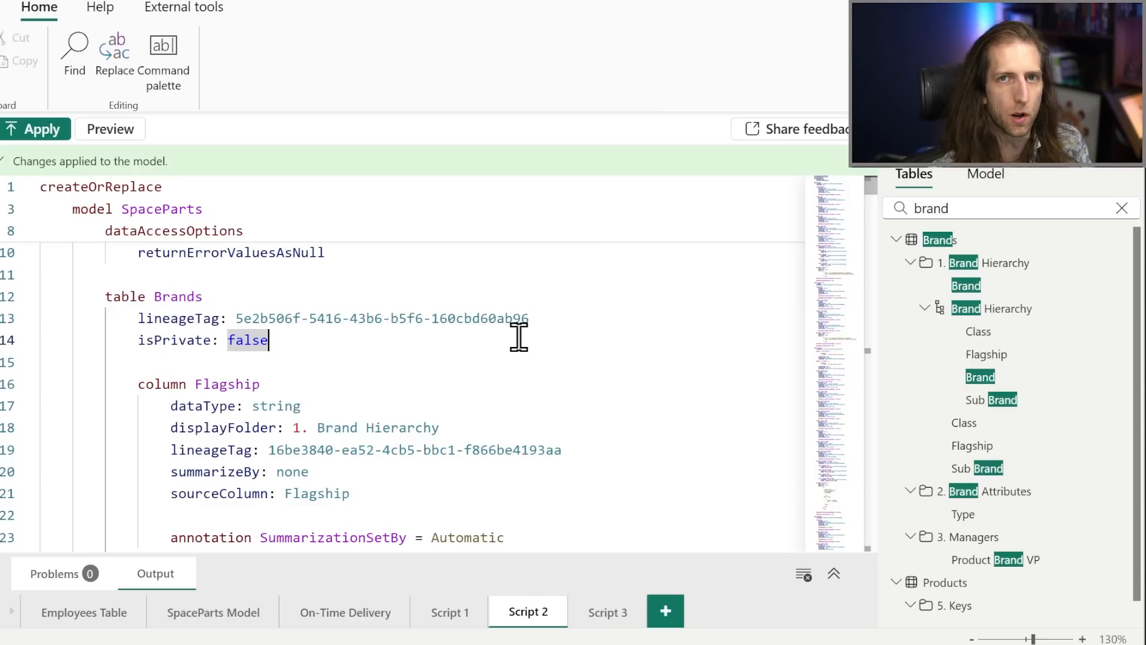
{"action": "left_click", "coordinate": [521, 335], "text": "shift"}
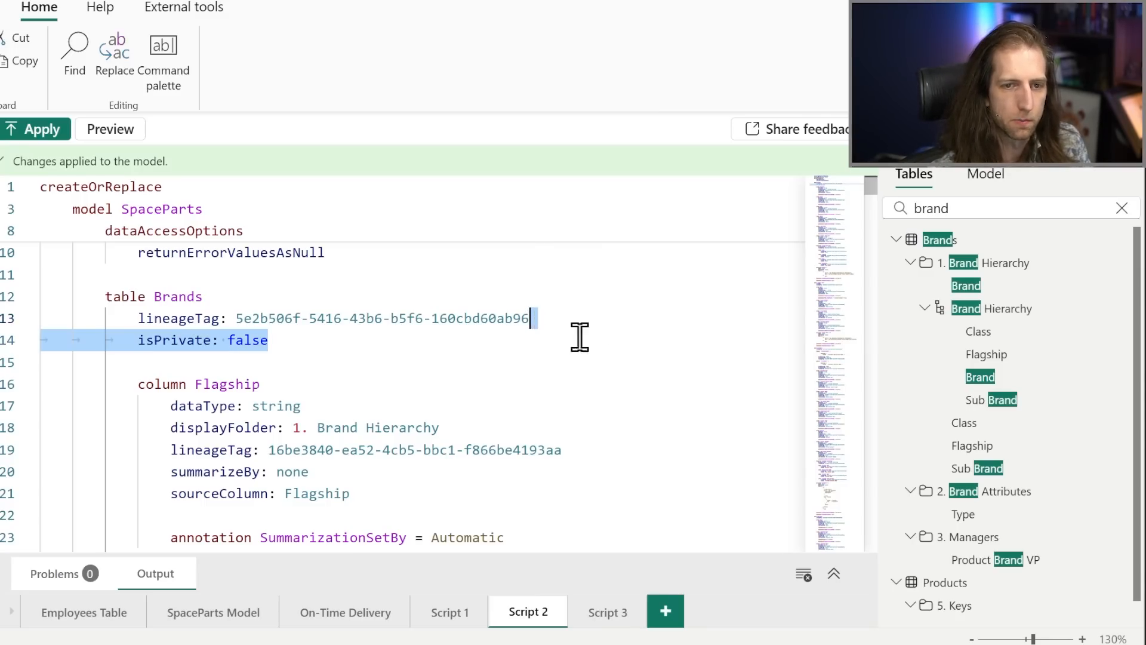
{"action": "key", "text": "BackSpace"}
Find the text "turnover" in Script 2.
{"action": "scroll", "coordinate": [597, 343], "scroll_direction": "down", "scroll_amount": 1}
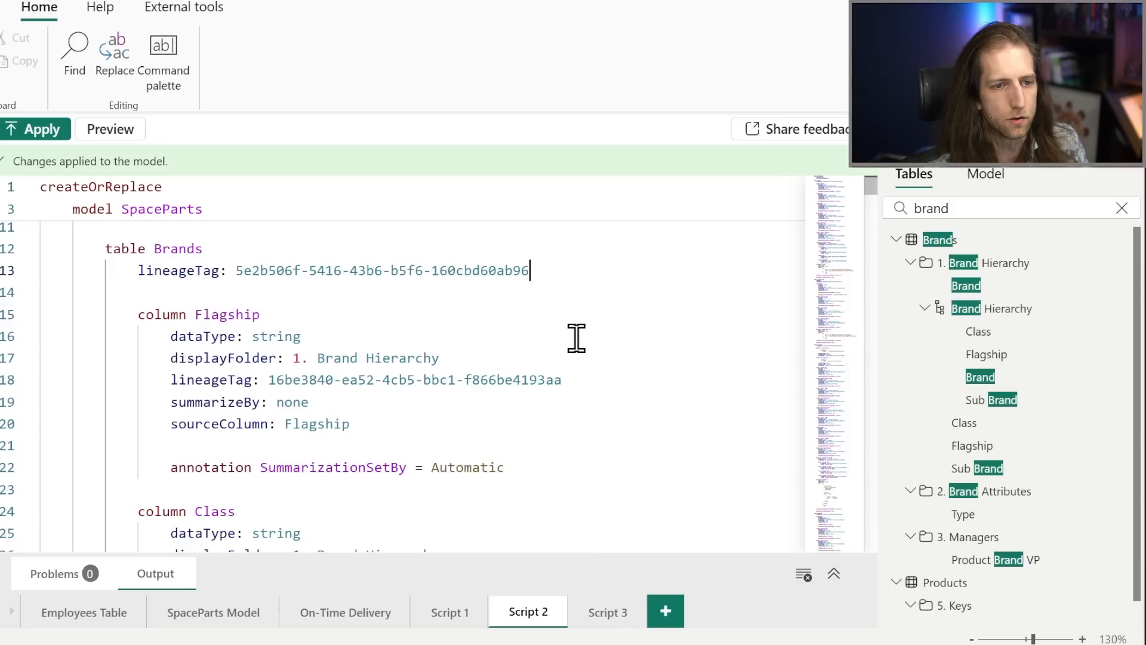
{"action": "scroll", "coordinate": [546, 347], "scroll_direction": "up", "scroll_amount": 2}
{"action": "scroll", "coordinate": [541, 351], "scroll_direction": "down", "scroll_amount": 1}
{"action": "scroll", "coordinate": [526, 346], "scroll_direction": "down", "scroll_amount": 1}
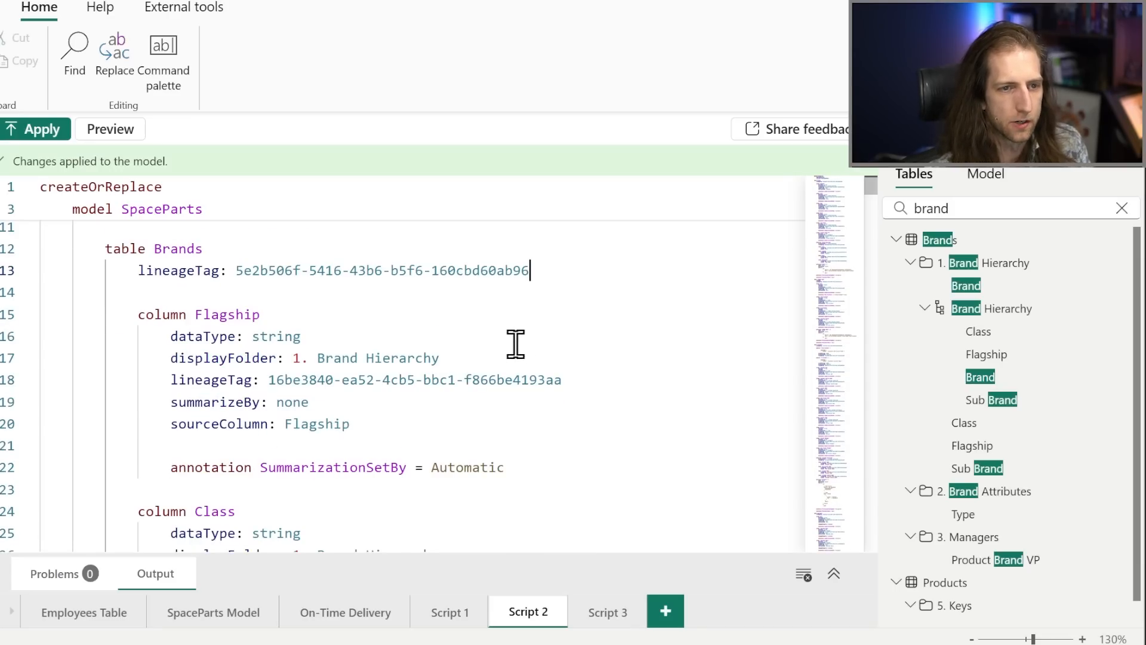
{"action": "double_click", "coordinate": [402, 272]}
{"action": "key", "text": "ctrl+f"}
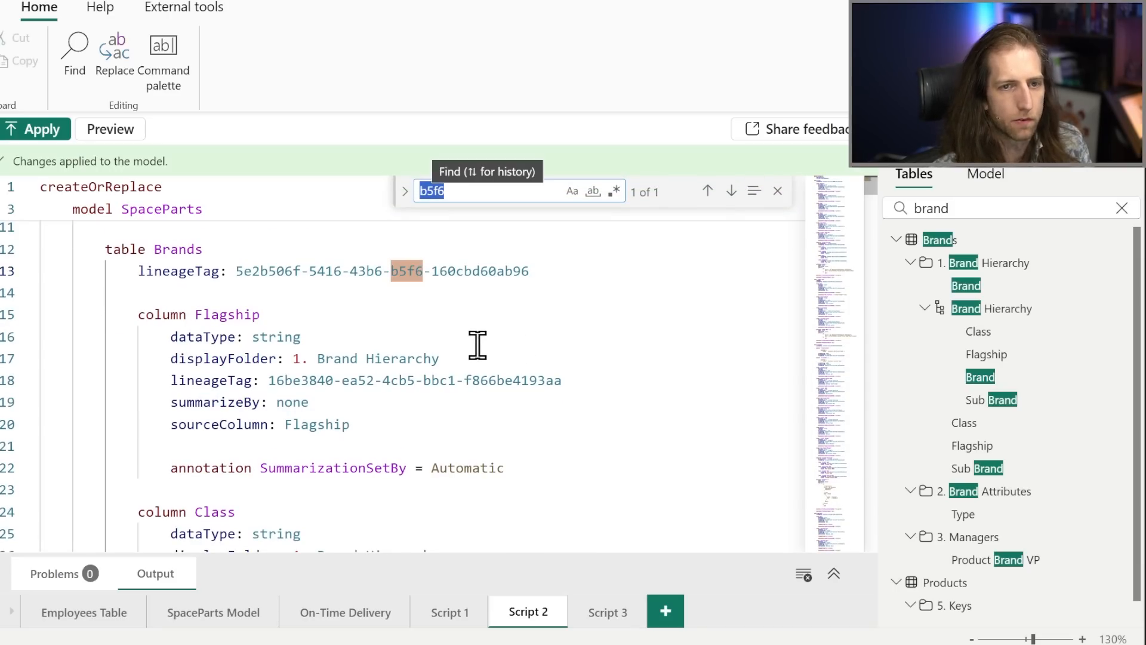
{"action": "type", "text": "turnover"}
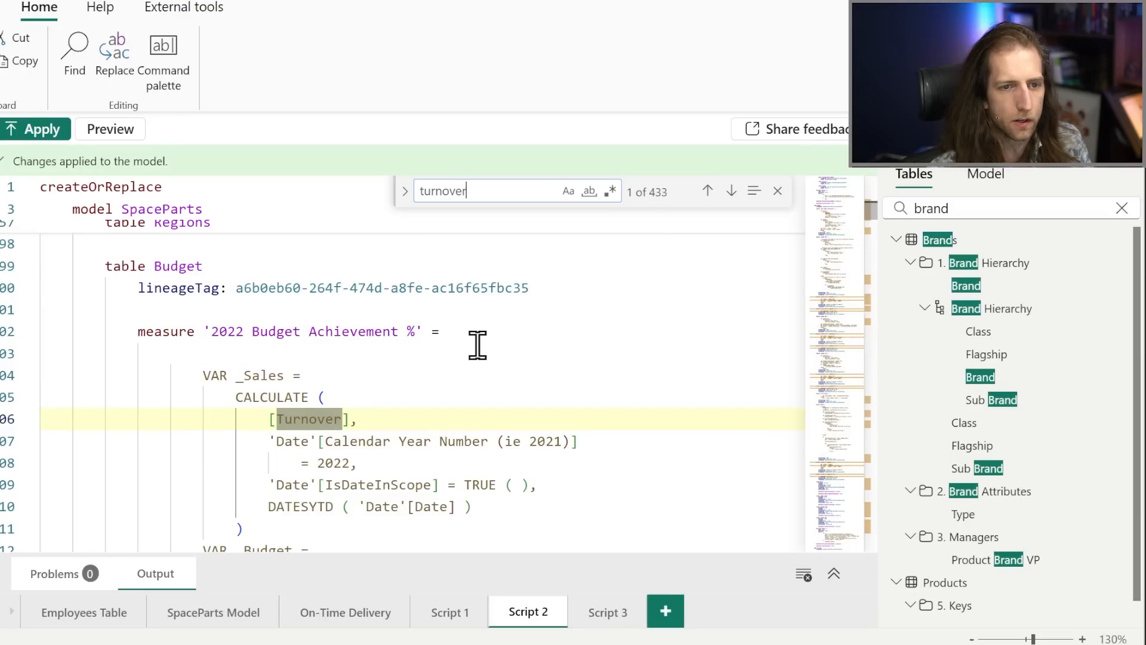
Replace every occurrence of "turnover" in Script 2 with "gross sales".
{"action": "left_click", "coordinate": [405, 191]}
{"action": "left_click", "coordinate": [454, 217]}
{"action": "key", "text": "ctrl+a"}
{"action": "type", "text": "gr"}
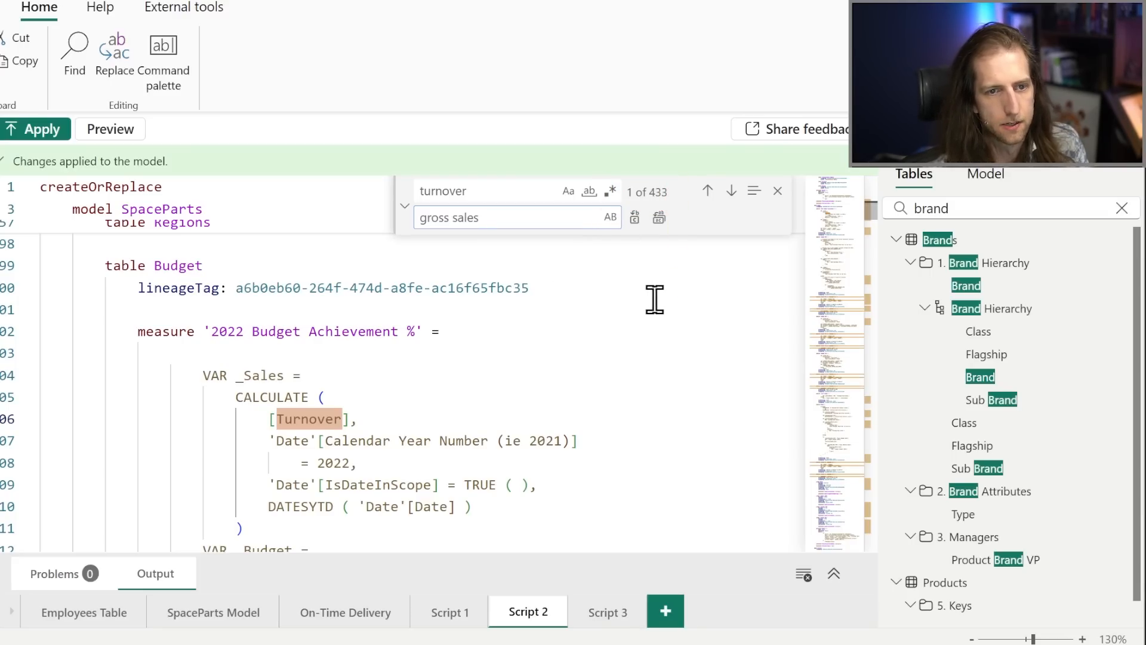
{"action": "scroll", "coordinate": [655, 299], "scroll_direction": "down", "scroll_amount": 2}
{"action": "scroll", "coordinate": [642, 345], "scroll_direction": "up", "scroll_amount": 1}
{"action": "scroll", "coordinate": [645, 341], "scroll_direction": "down", "scroll_amount": 10}
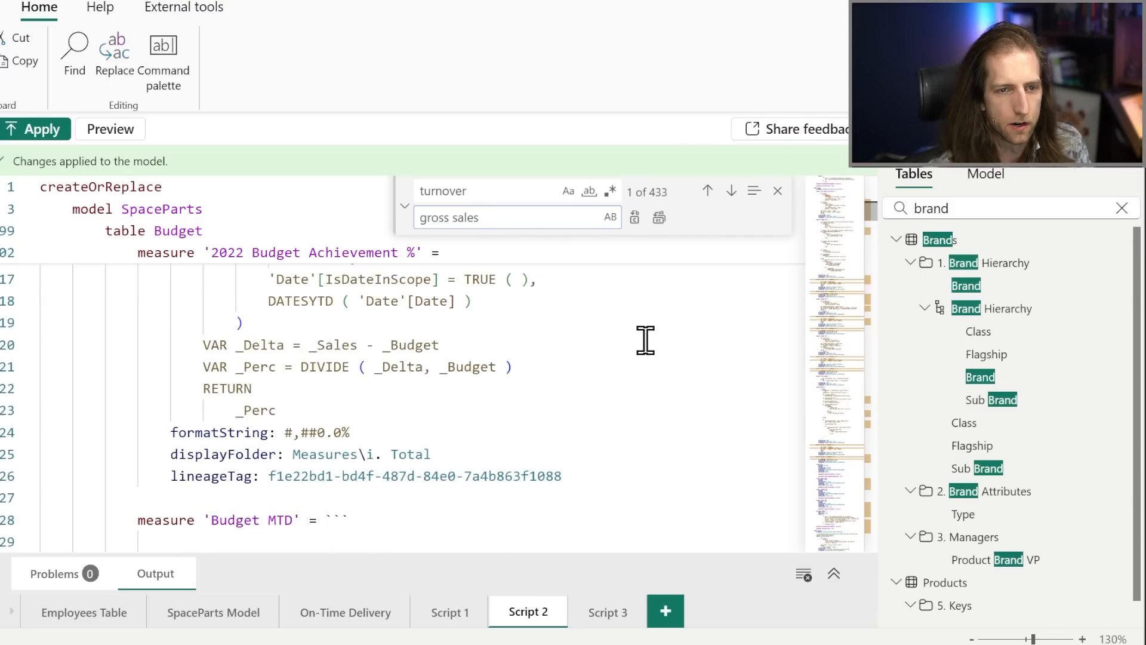
{"action": "scroll", "coordinate": [645, 343], "scroll_direction": "up", "scroll_amount": 3}
{"action": "scroll", "coordinate": [645, 344], "scroll_direction": "up", "scroll_amount": 6}
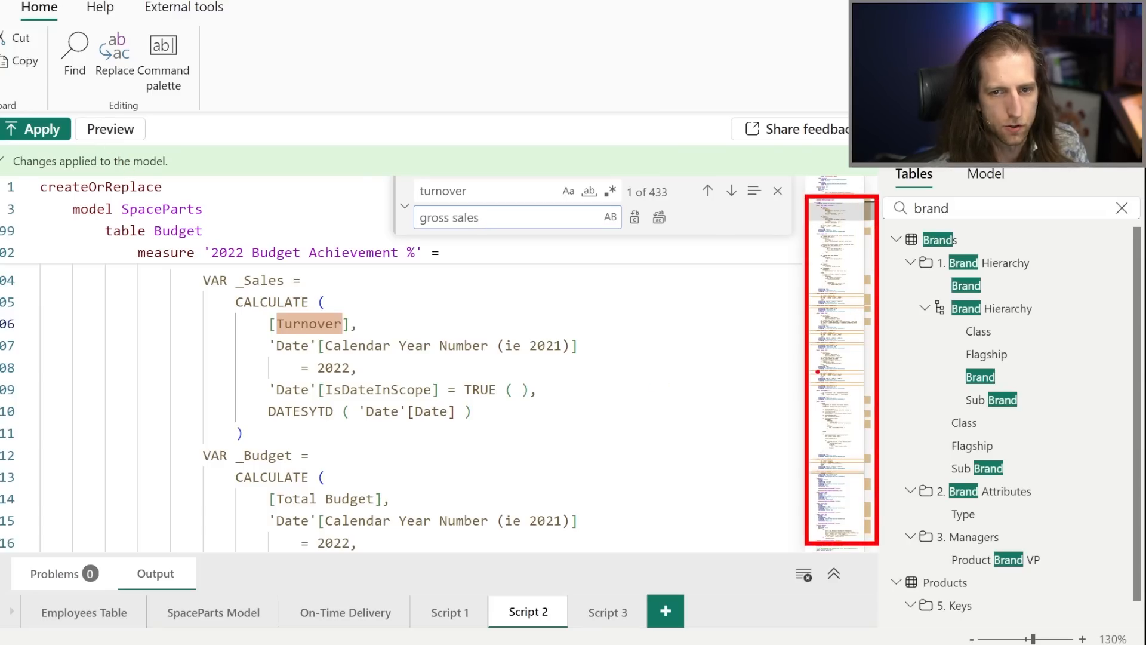
{"action": "left_click", "coordinate": [843, 334]}
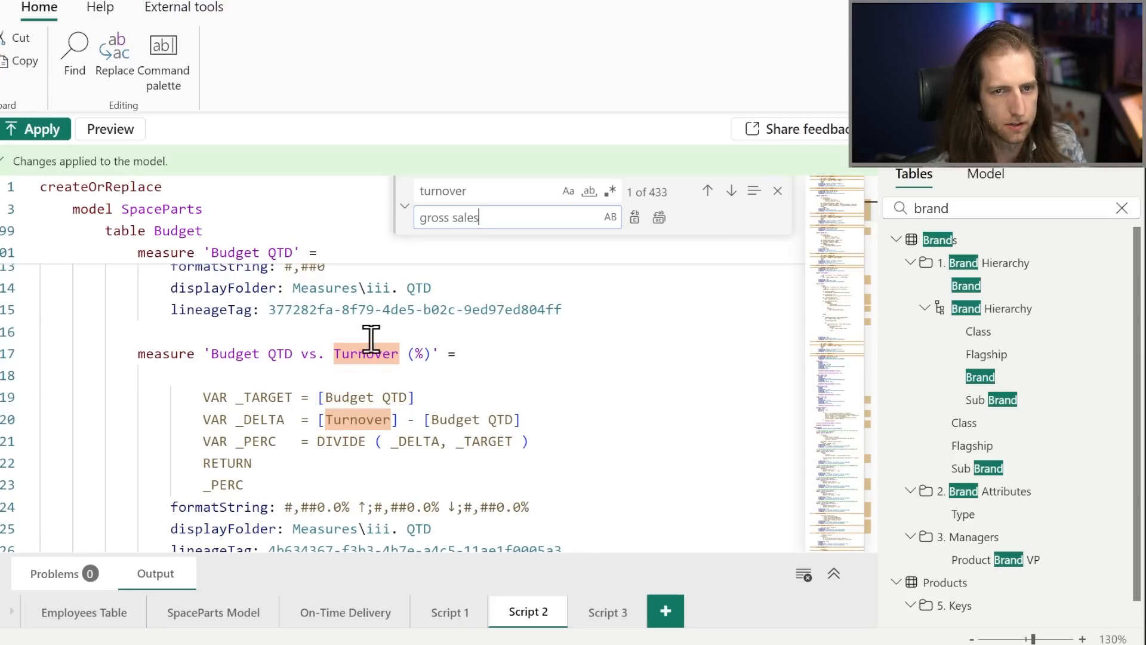
{"action": "left_click", "coordinate": [659, 219]}
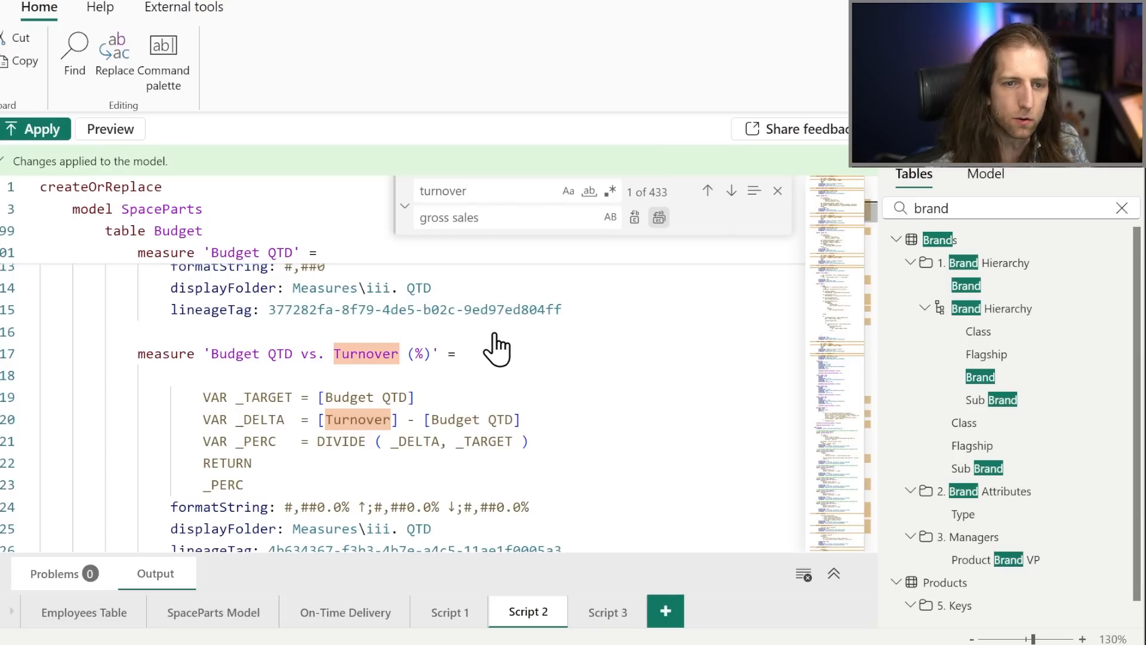
Try to preview the model changes produced by the edited Script 2.
{"action": "left_click", "coordinate": [516, 329]}
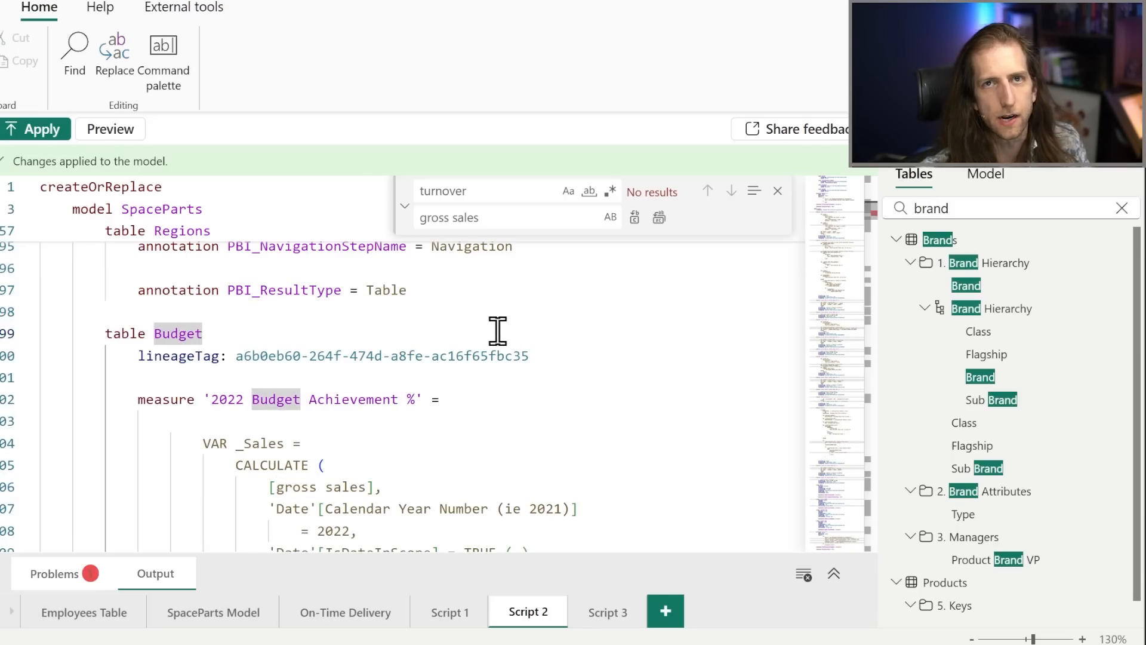
{"action": "left_click", "coordinate": [132, 137]}
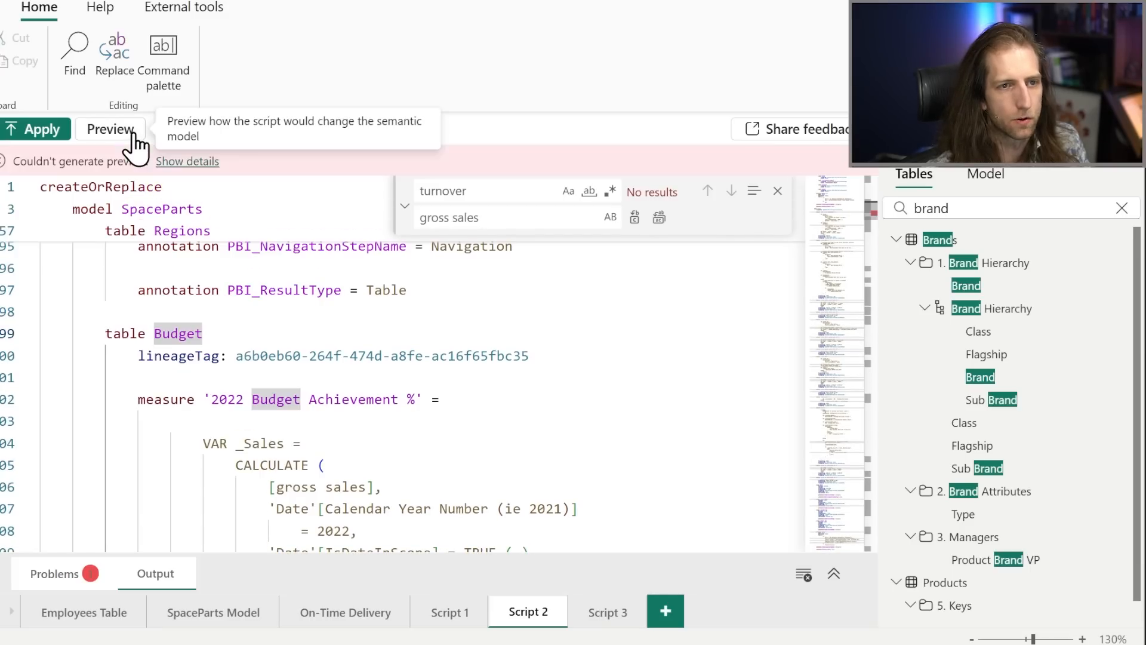
{"action": "left_click", "coordinate": [318, 305]}
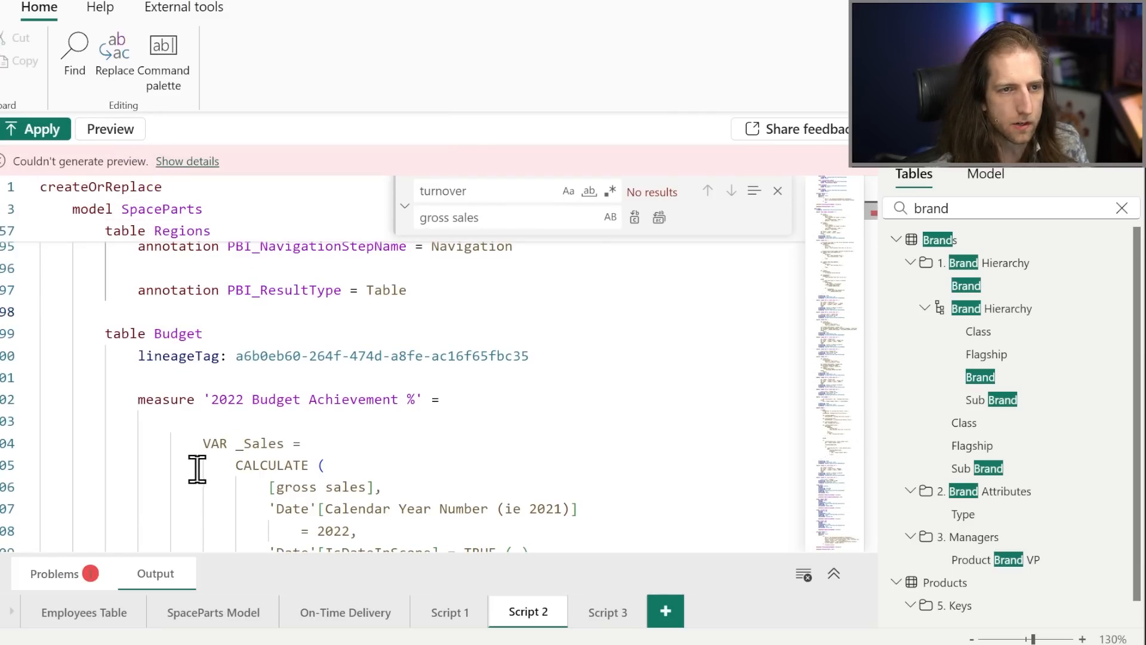
Expand the list of script problems, examine the reported error and collapse the list again.
{"action": "left_click", "coordinate": [54, 573]}
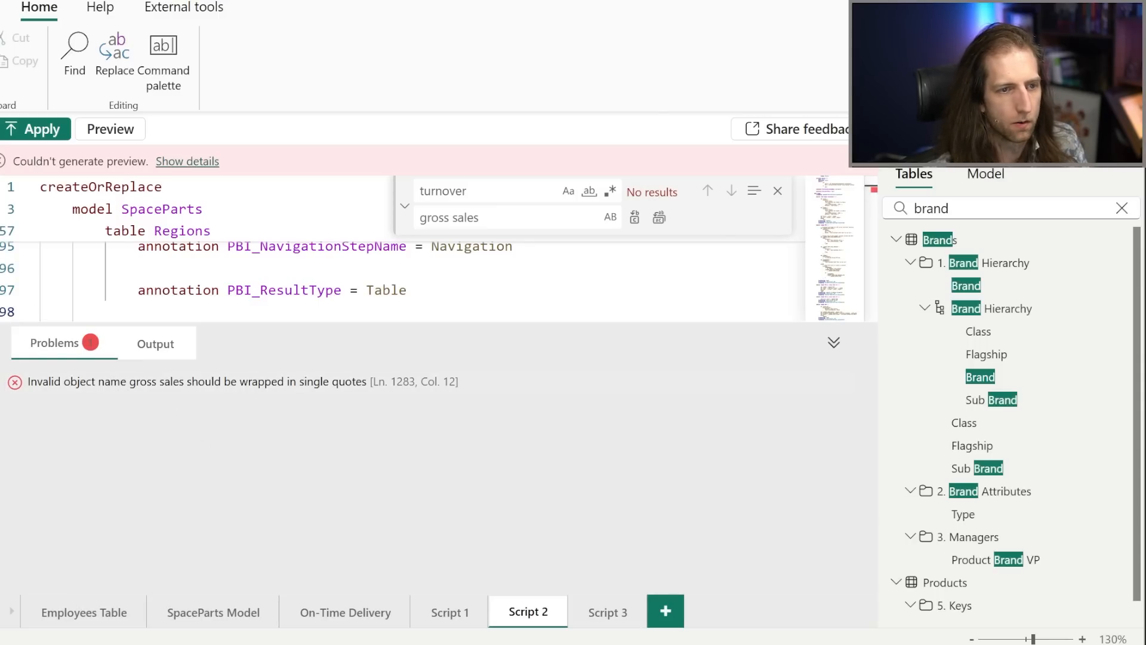
{"action": "left_click_drag", "start_coordinate": [1, 372], "coordinate": [453, 391]}
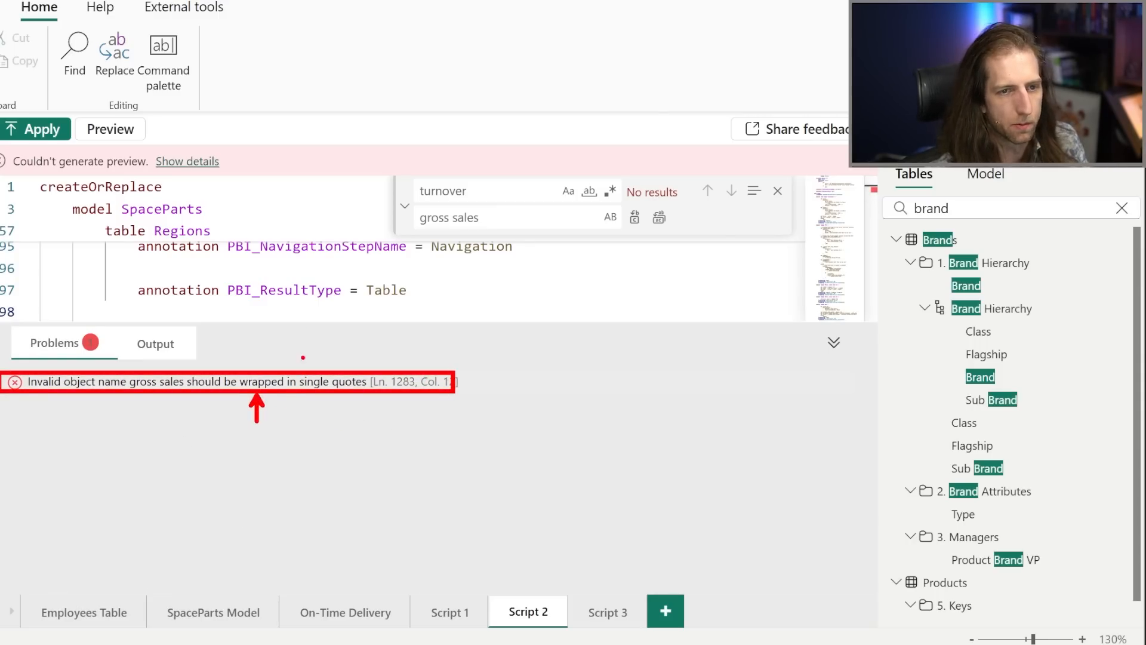
{"action": "key", "text": "Escape"}
{"action": "left_click", "coordinate": [302, 254]}
{"action": "left_click", "coordinate": [27, 339]}
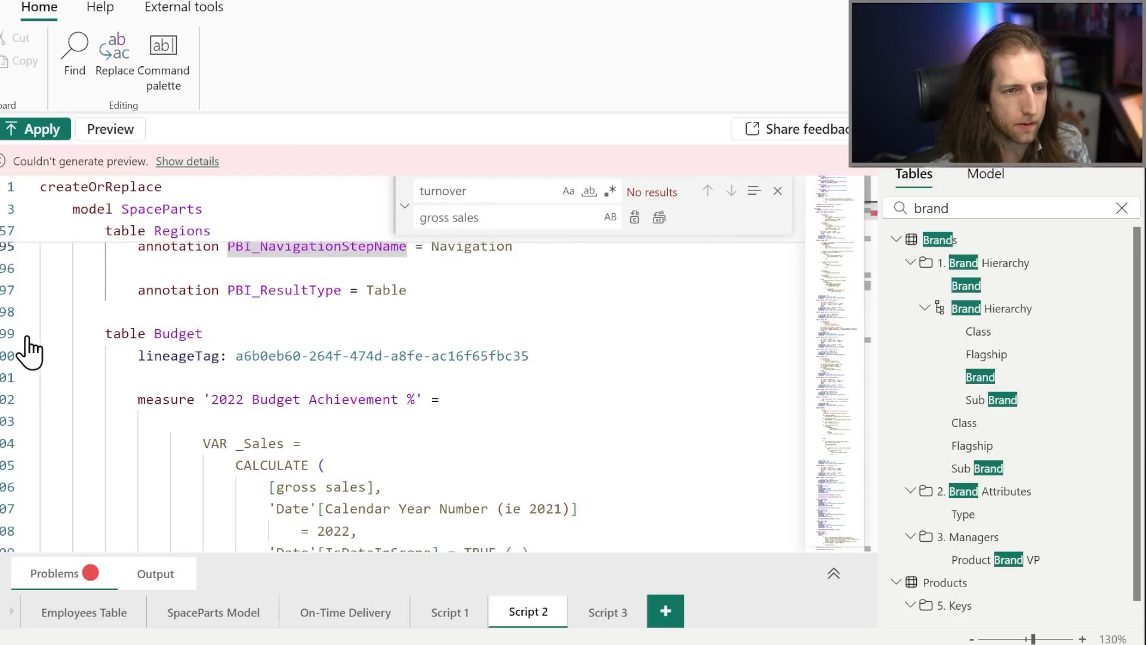
Undo the text replacement in Script 2, dismiss find and replace, and close the script.
{"action": "left_click", "coordinate": [195, 291]}
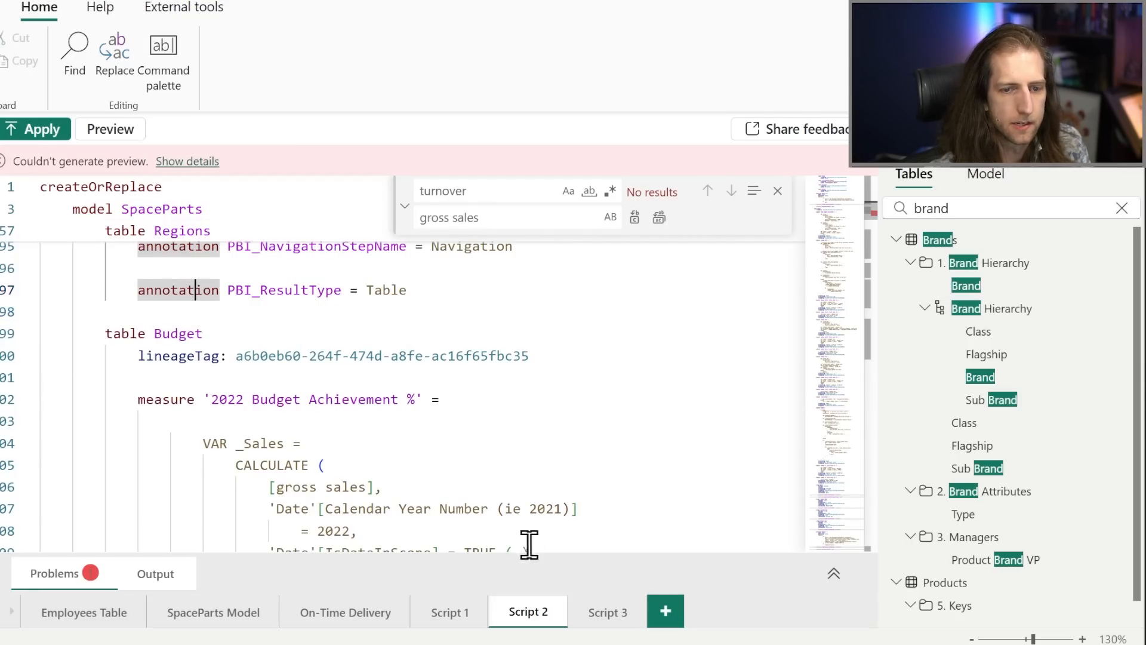
{"action": "key", "text": "ctrl+z"}
{"action": "left_click", "coordinate": [777, 191]}
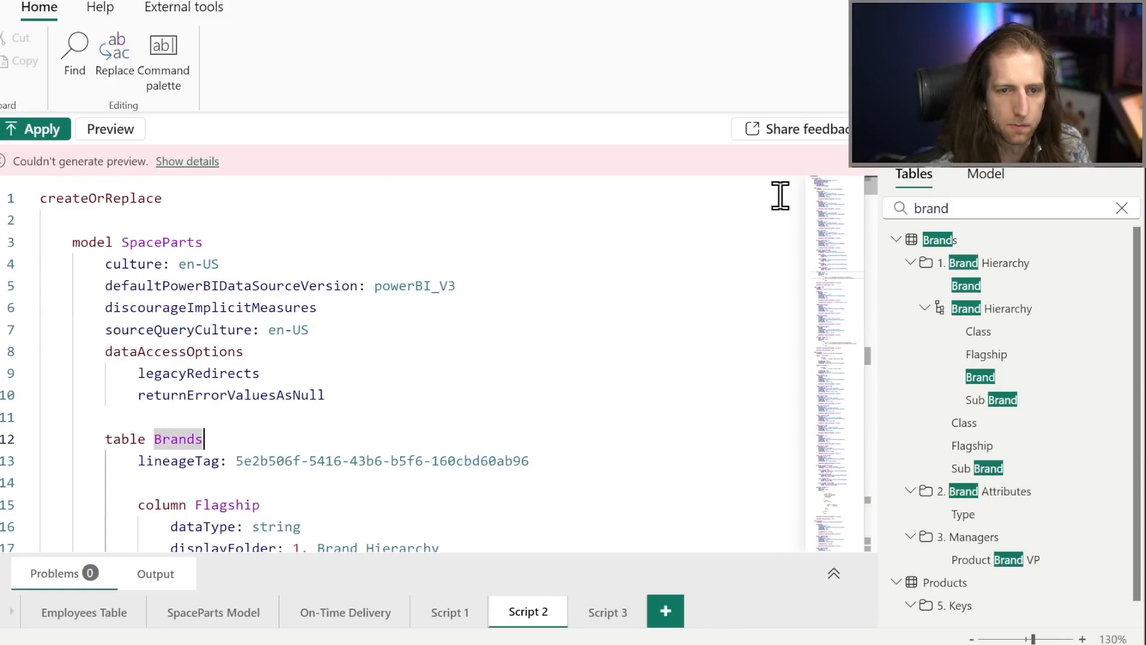
{"action": "left_click", "coordinate": [562, 613]}
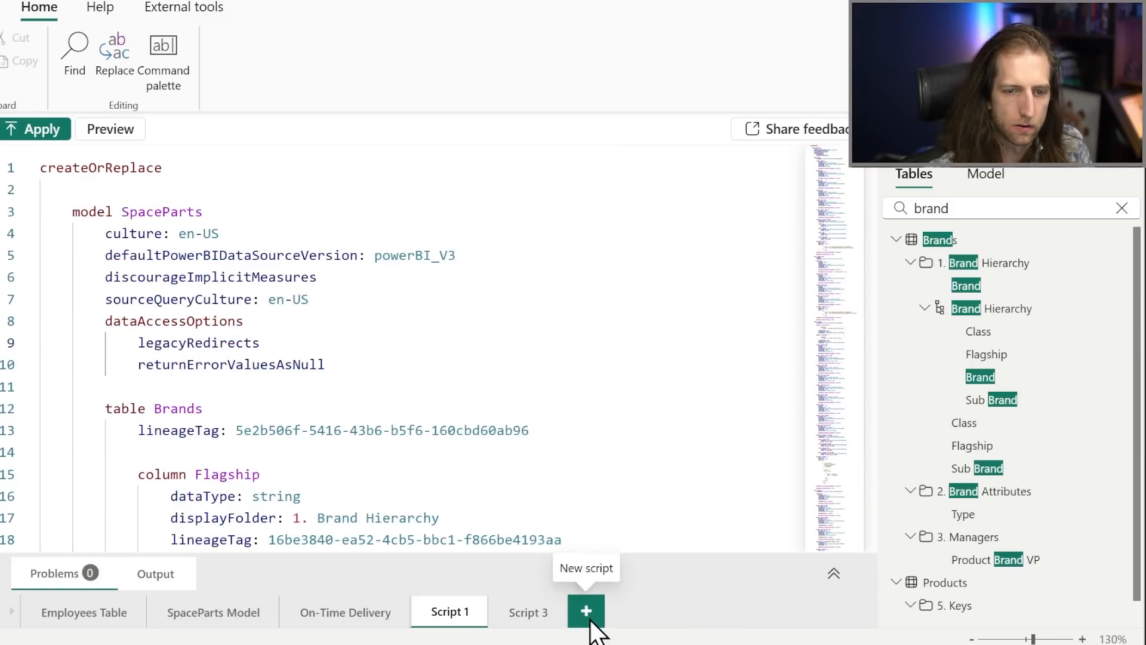
Script the Brand column of the Brands table into a new script and name the script "Brand".
{"action": "left_click", "coordinate": [592, 612]}
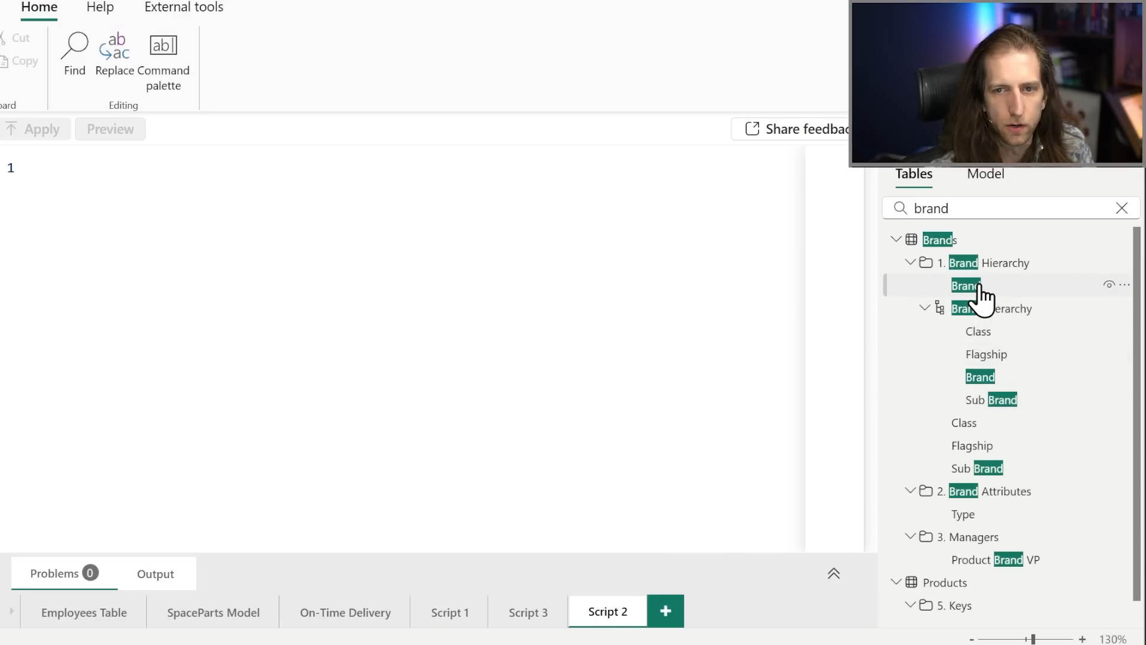
{"action": "left_click_drag", "start_coordinate": [983, 295], "coordinate": [483, 323]}
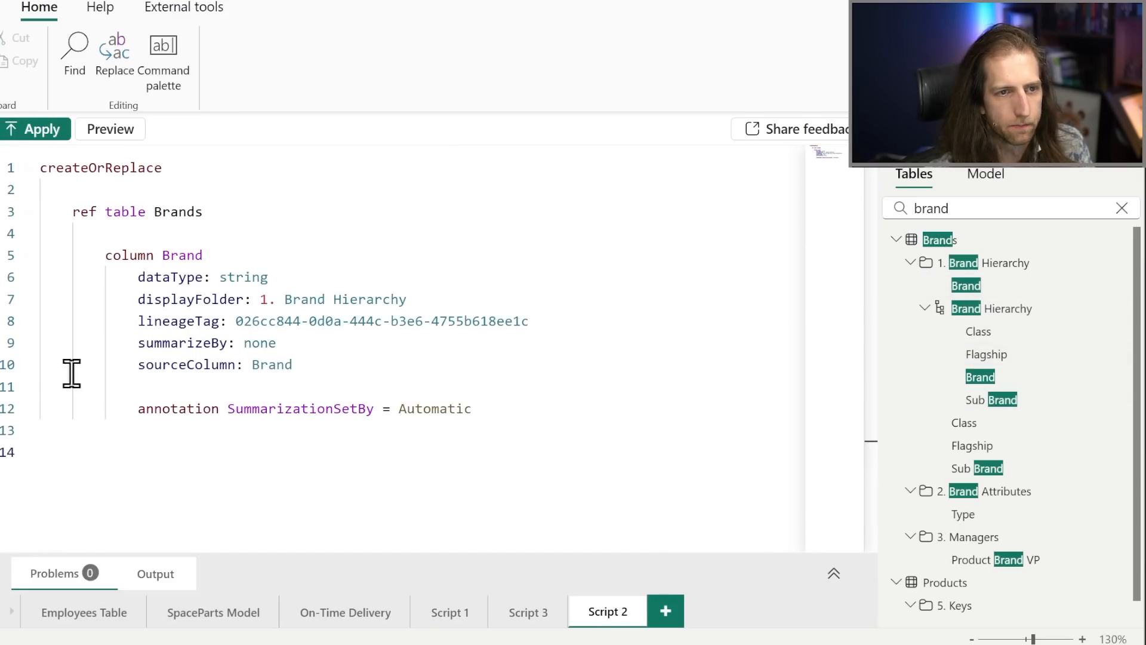
{"action": "double_click", "coordinate": [600, 610]}
{"action": "type", "text": "Brand"}
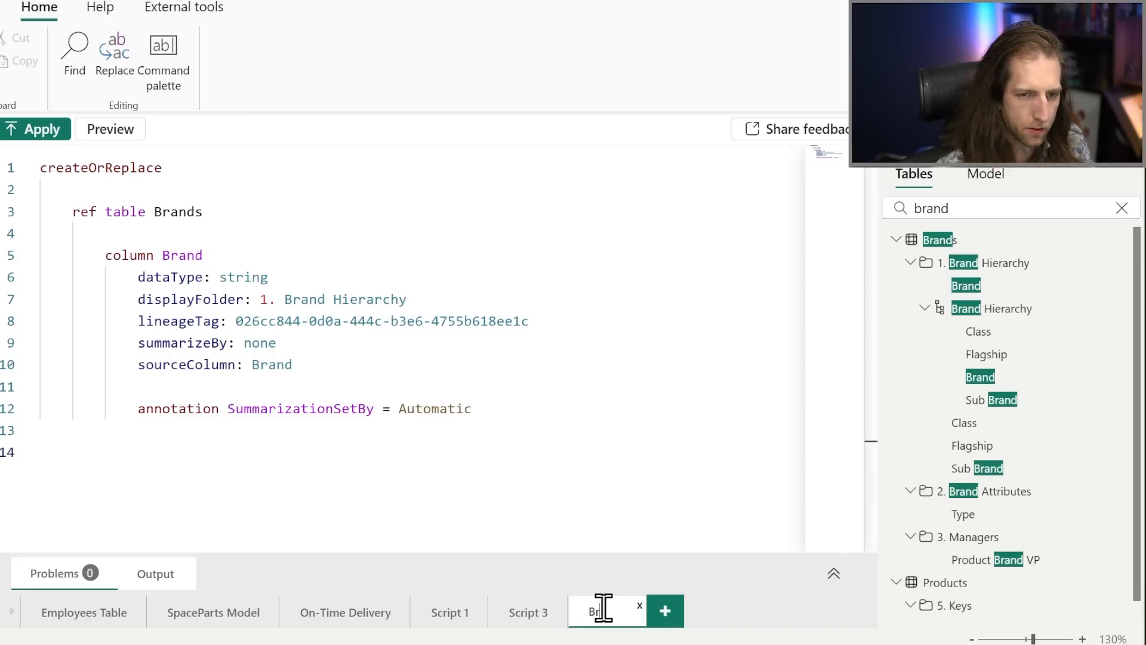
{"action": "key", "text": "Return"}
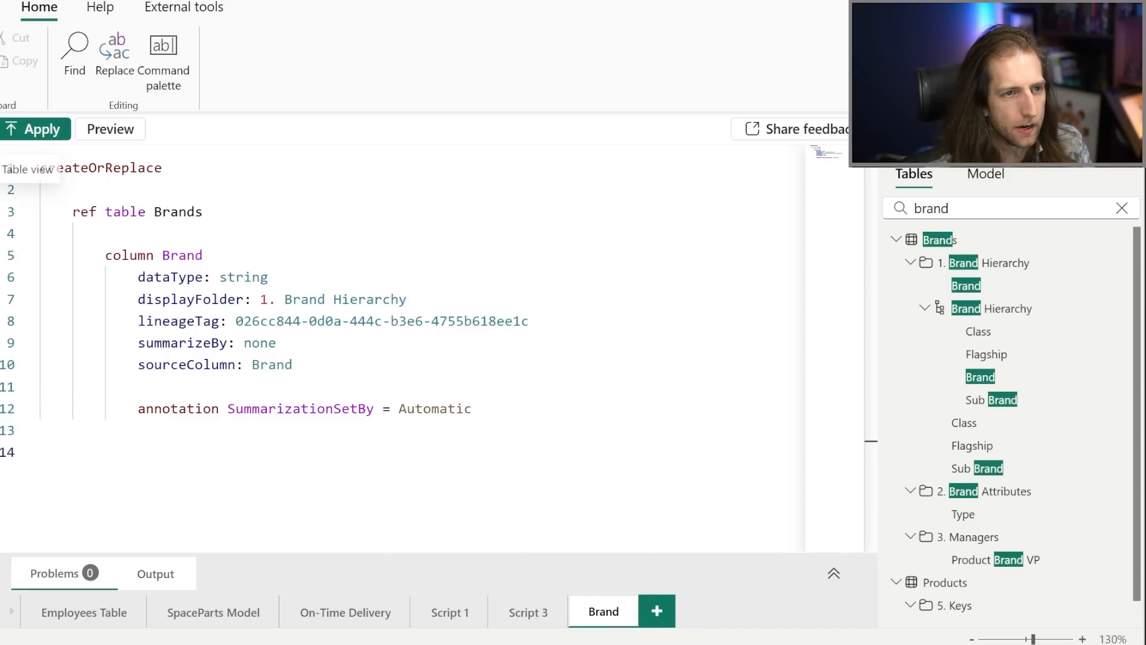
In Table view, find the Brand column of the Brands table and rename it "Mark".
{"action": "left_click", "coordinate": [5, 163]}
{"action": "left_click", "coordinate": [996, 172]}
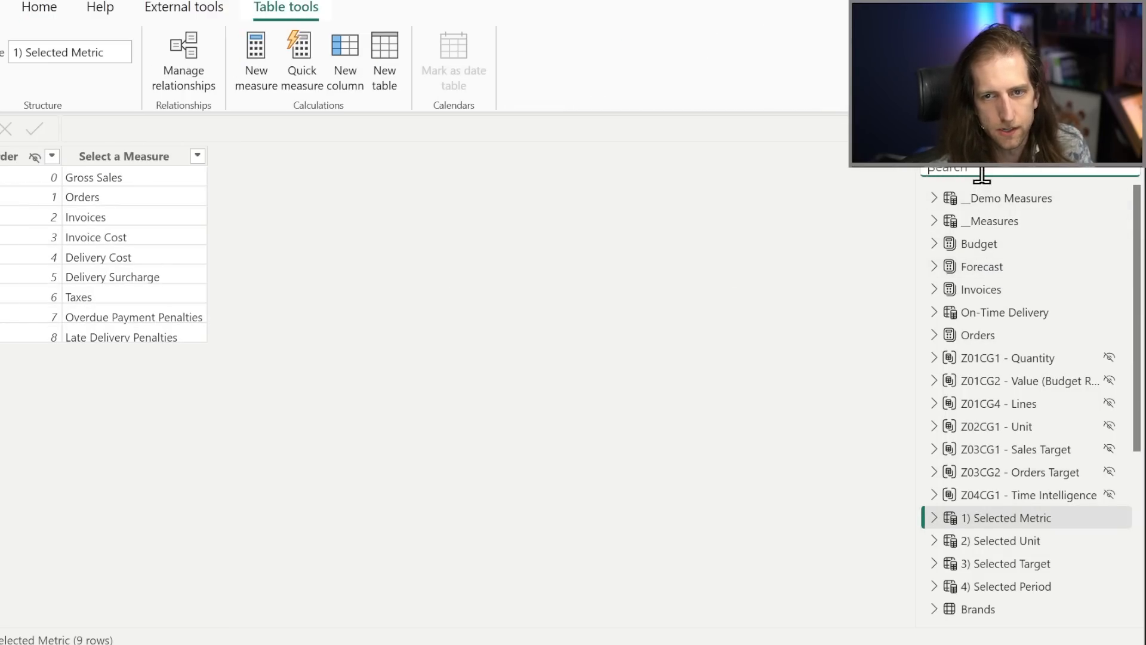
{"action": "type", "text": "brand"}
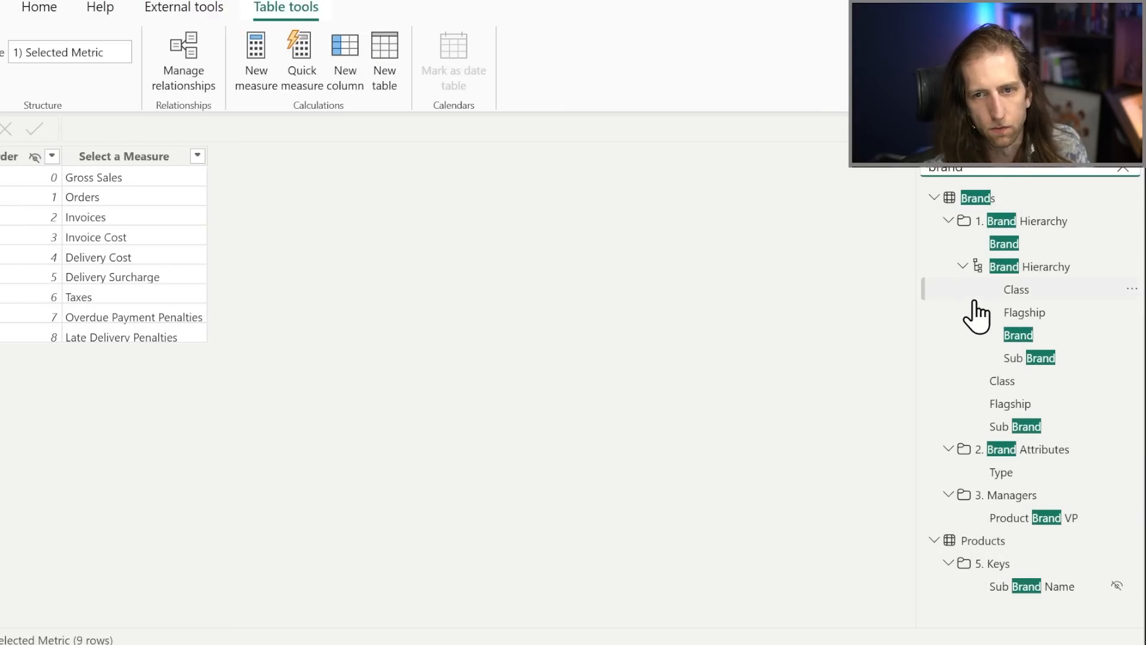
{"action": "left_click", "coordinate": [1020, 245]}
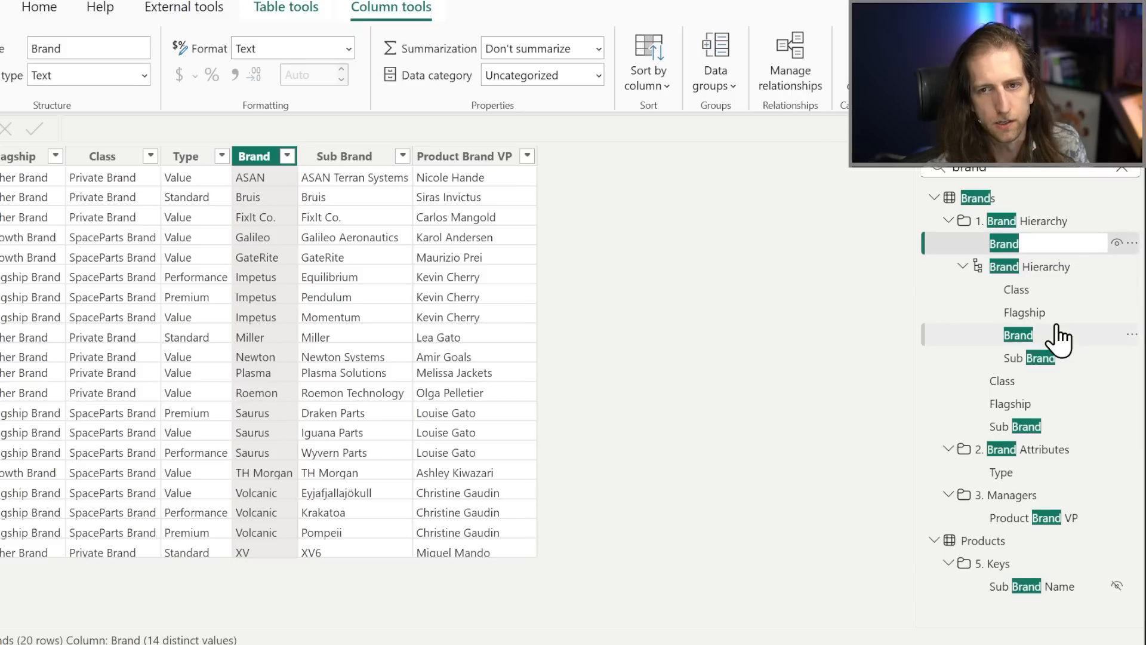
{"action": "type", "text": "Mark"}
{"action": "key", "text": "Return"}
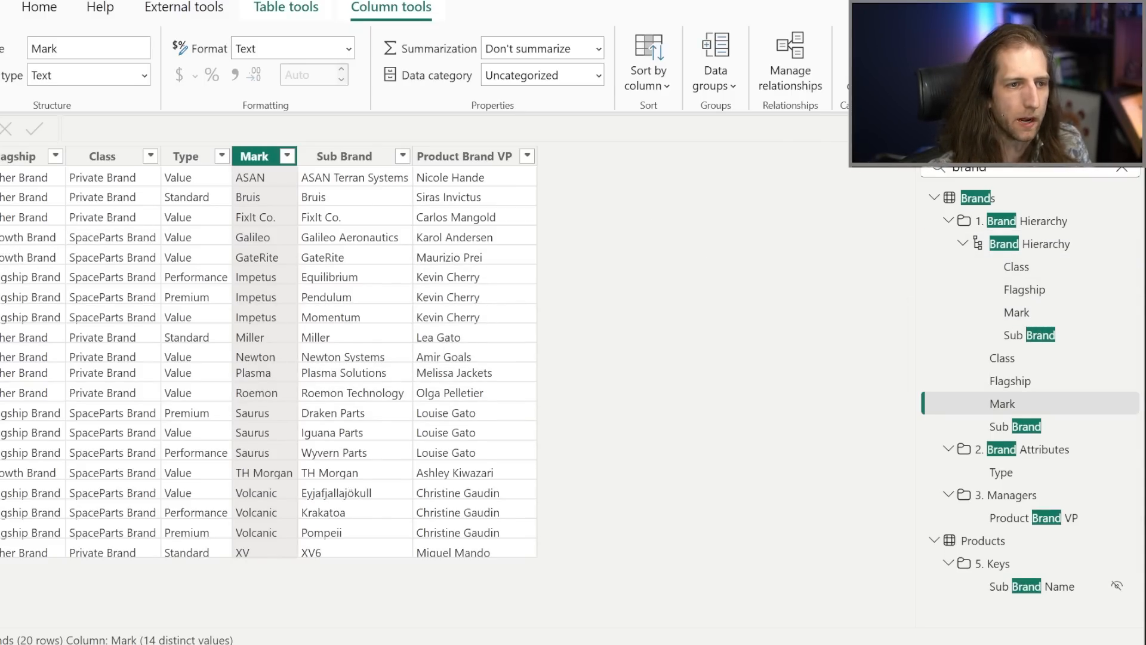
Return to TMDL view and examine the Brand script against the renamed column in the model.
{"action": "left_click", "coordinate": [0, 258]}
{"action": "left_click", "coordinate": [444, 302]}
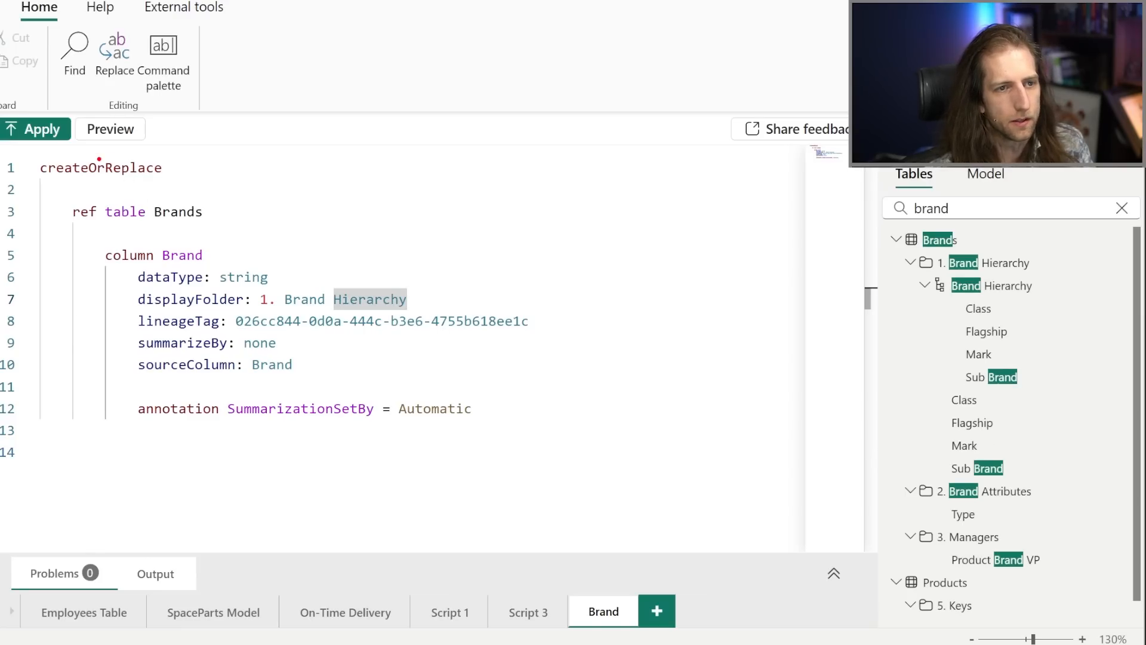
{"action": "left_click_drag", "start_coordinate": [608, 457], "coordinate": [587, 459]}
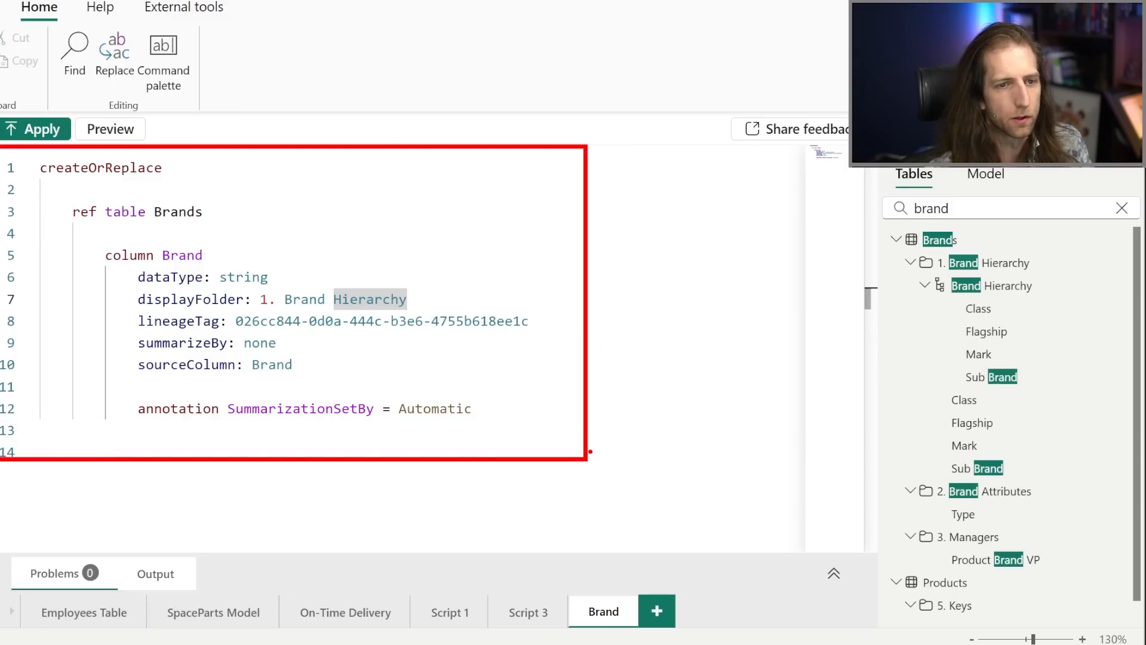
{"action": "key", "text": "Escape"}
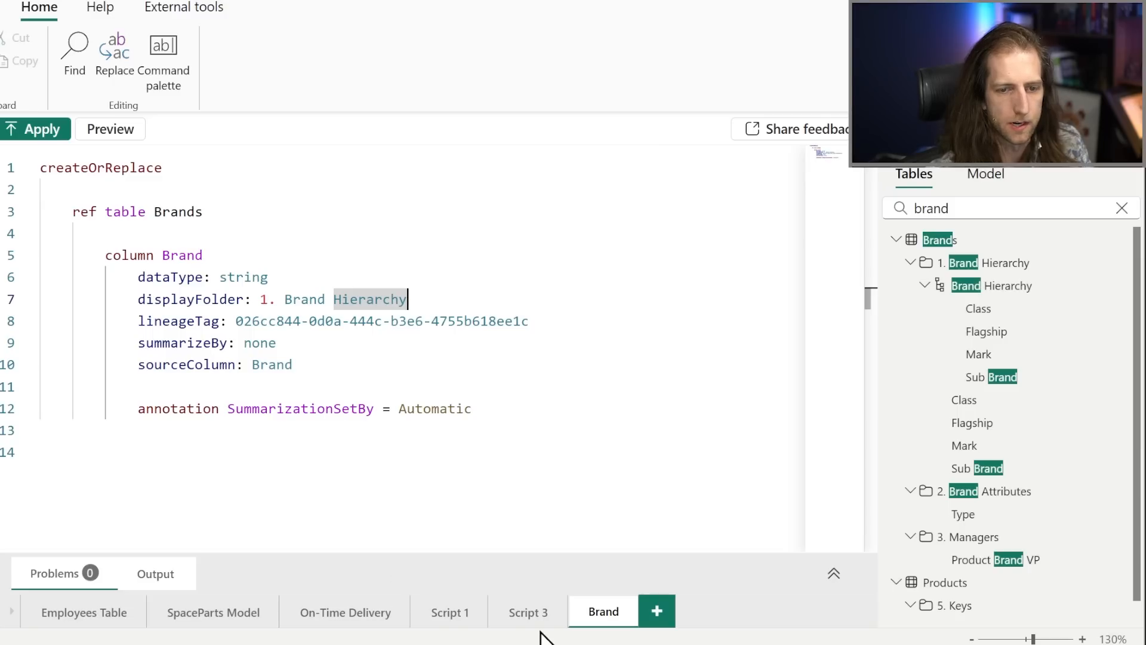
{"action": "left_click", "coordinate": [593, 462]}
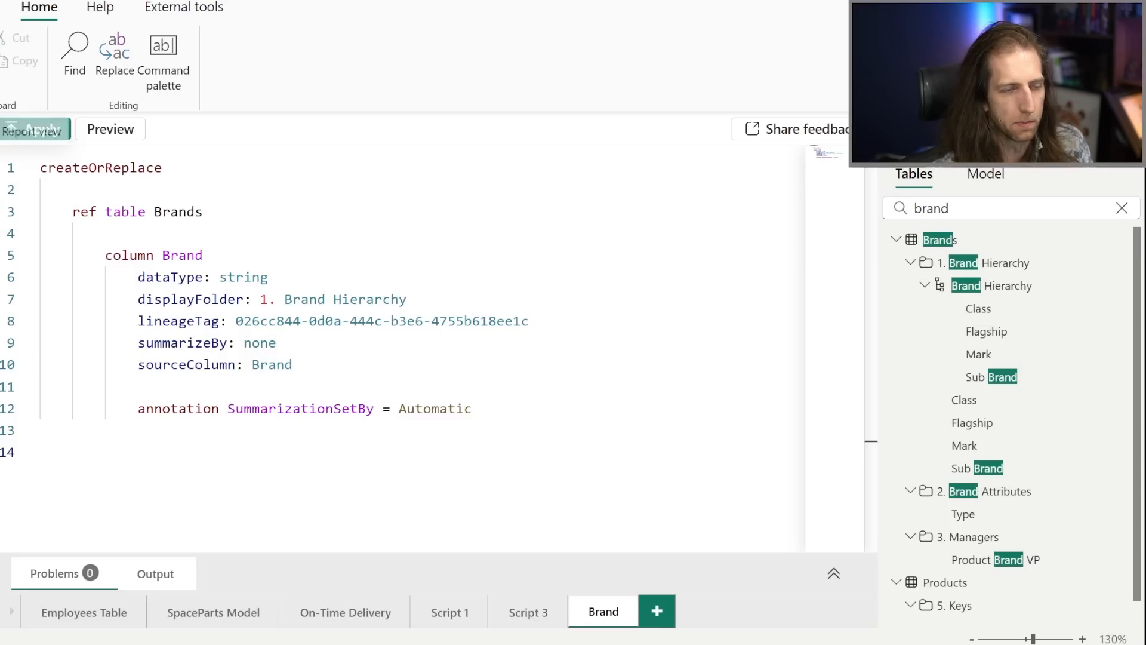
Switch to Report view, deselect the visual, clear the Performance analyzer results and close that pane.
{"action": "left_click", "coordinate": [4, 130]}
{"action": "left_click", "coordinate": [373, 236]}
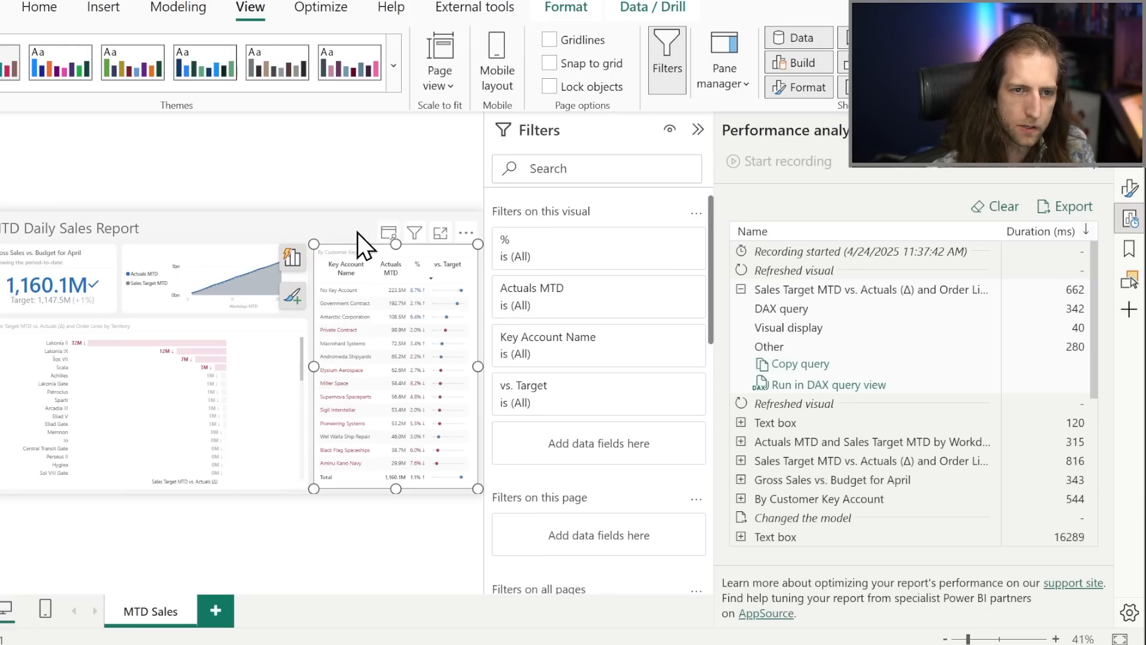
{"action": "left_click", "coordinate": [343, 215]}
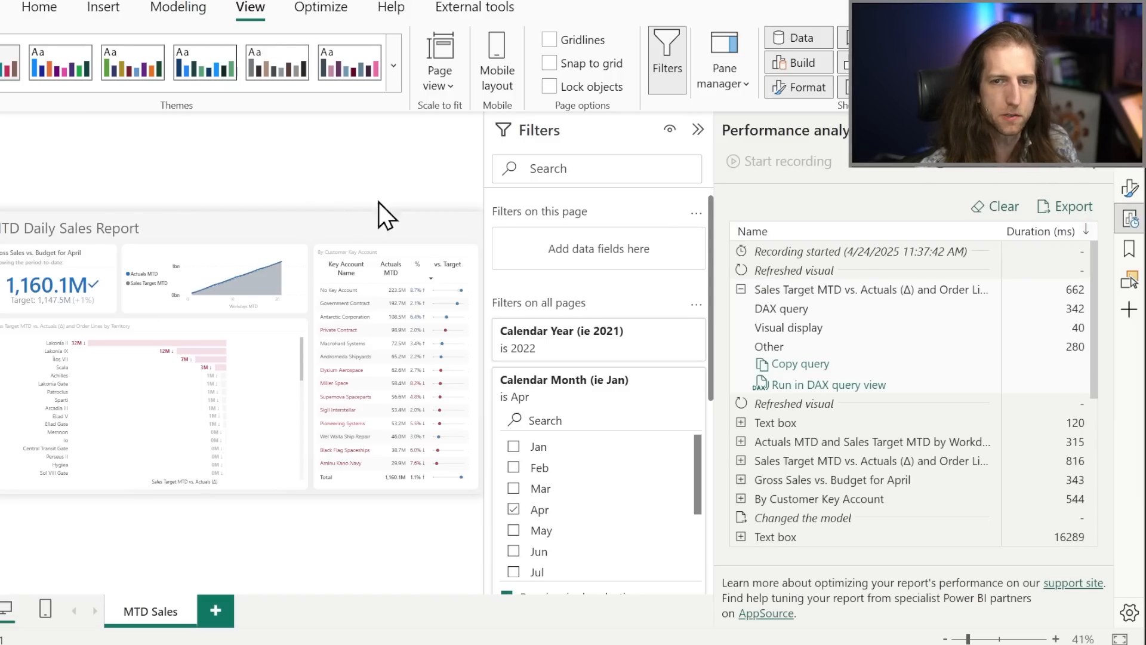
{"action": "left_click", "coordinate": [1002, 209]}
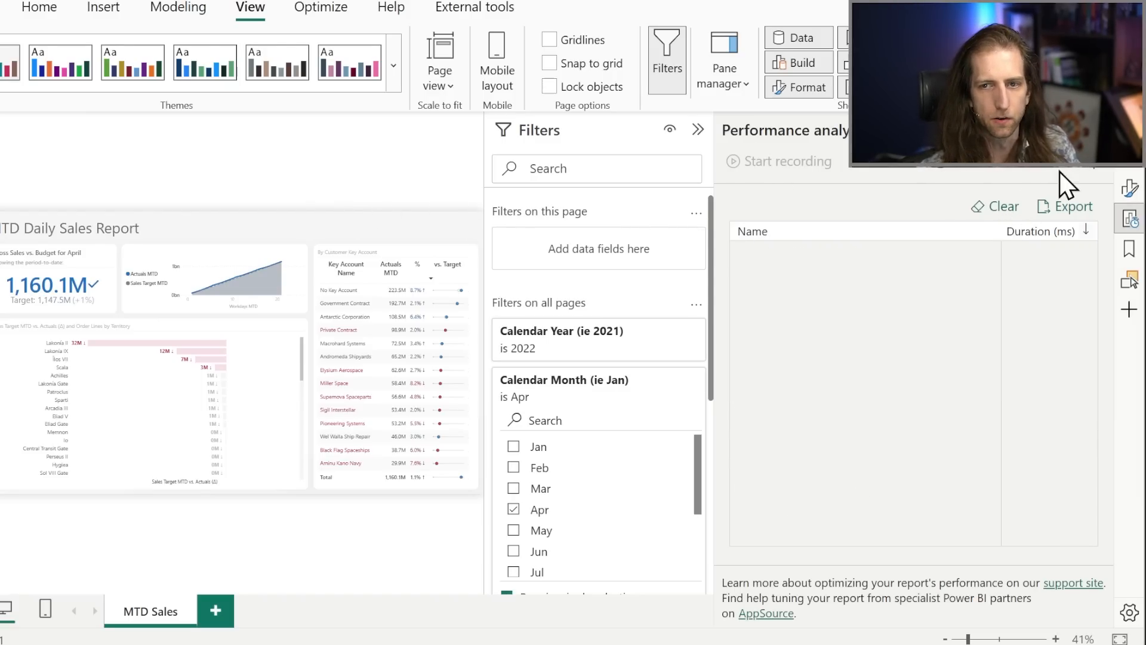
{"action": "left_click", "coordinate": [1076, 169]}
{"action": "left_click", "coordinate": [1098, 129]}
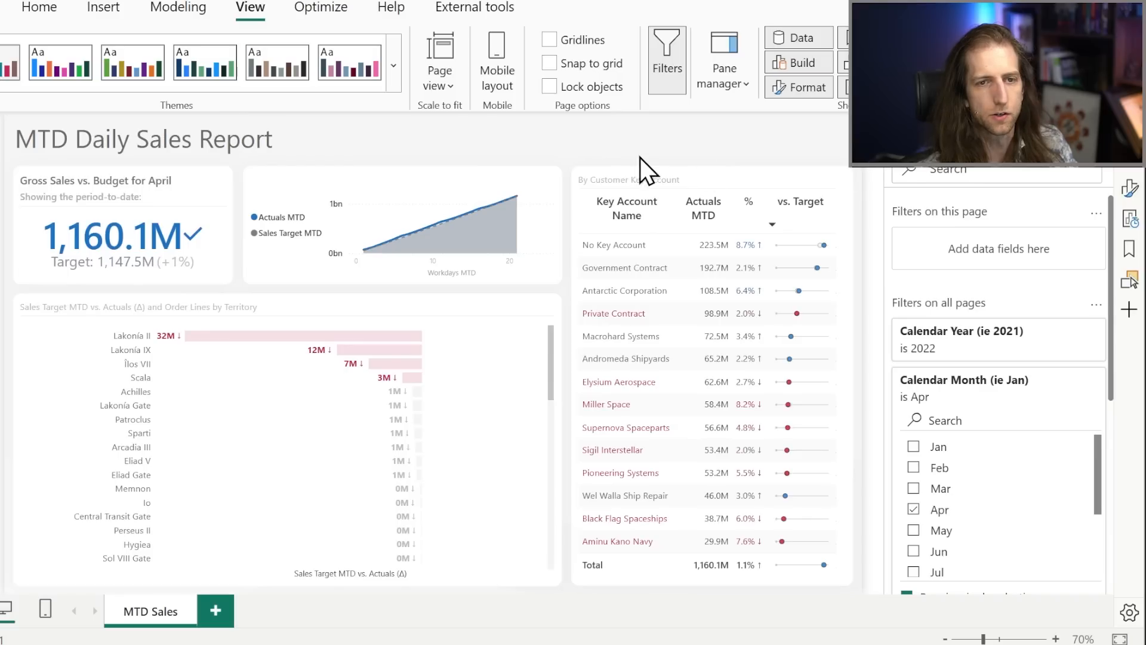